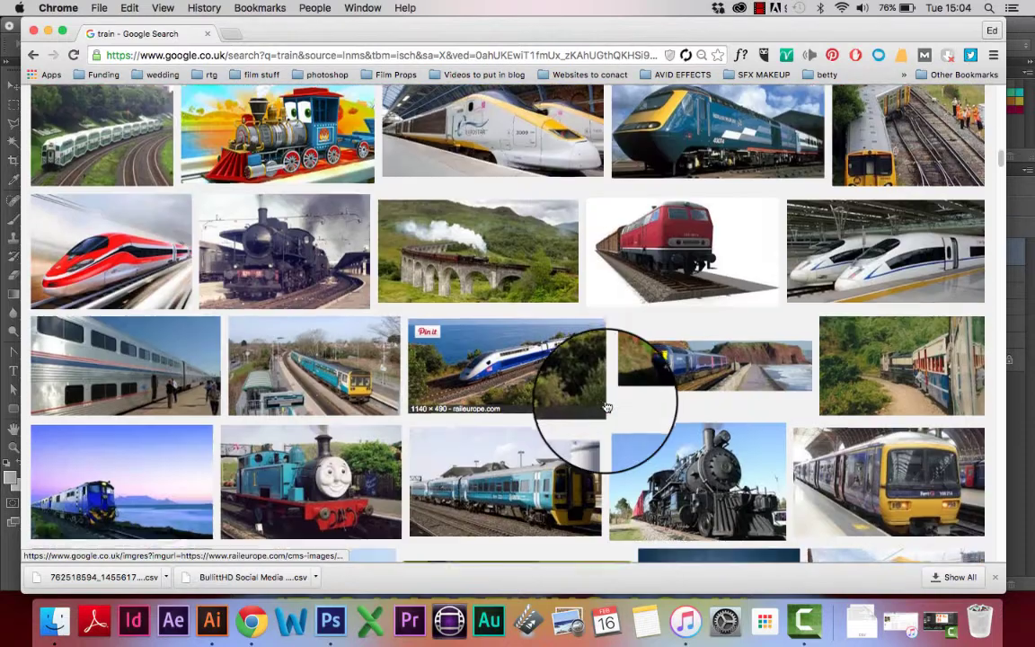
- Browse the train image results and open the related side-view picture of the red Thalys train from raileurope.com
scroll(607, 407, down, 5)
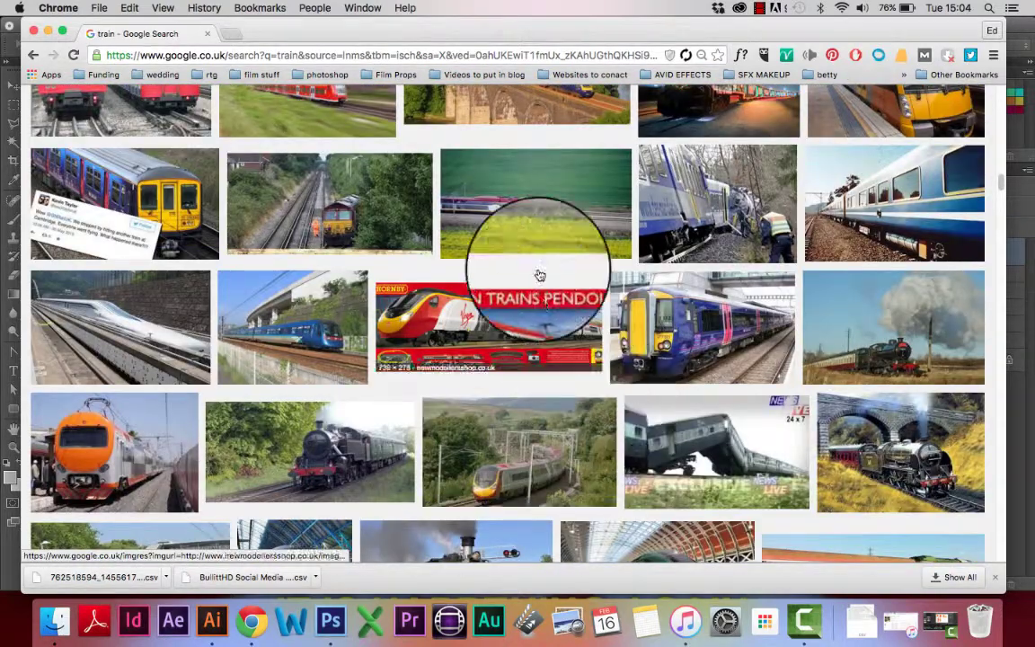
click(528, 215)
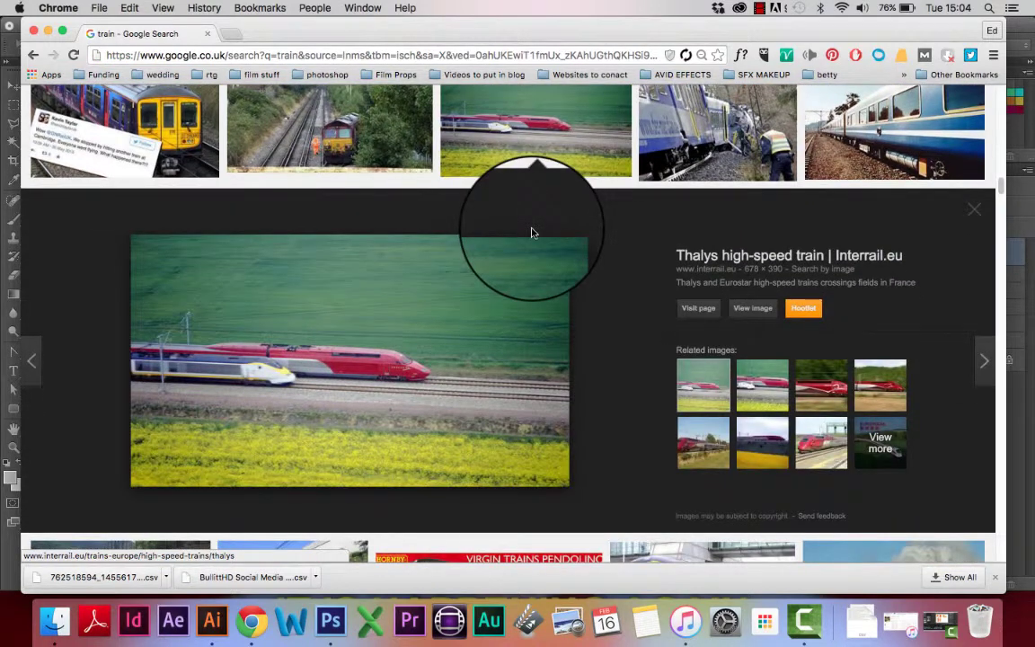
click(883, 391)
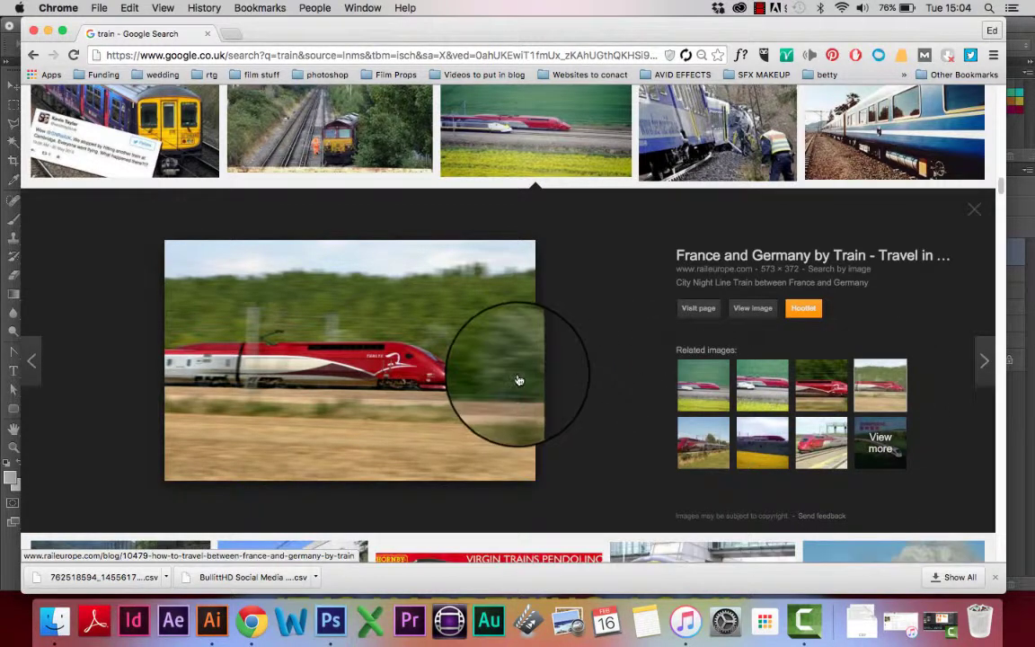
- Save the previewed red train picture to the Desktop under the name Train
right_click(324, 345)
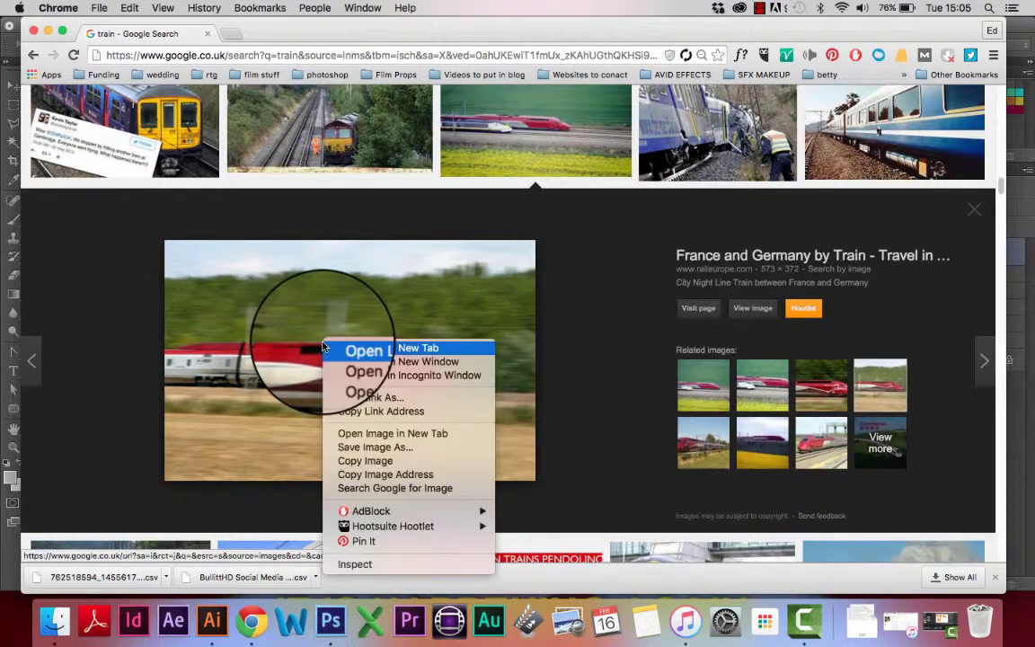
click(356, 450)
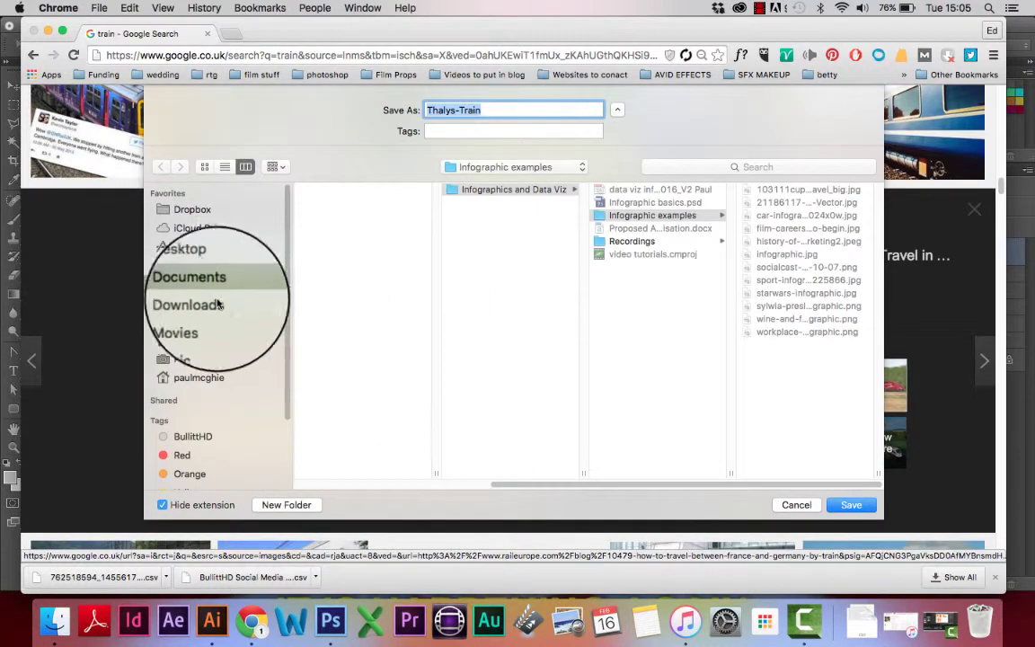
click(189, 284)
click(191, 265)
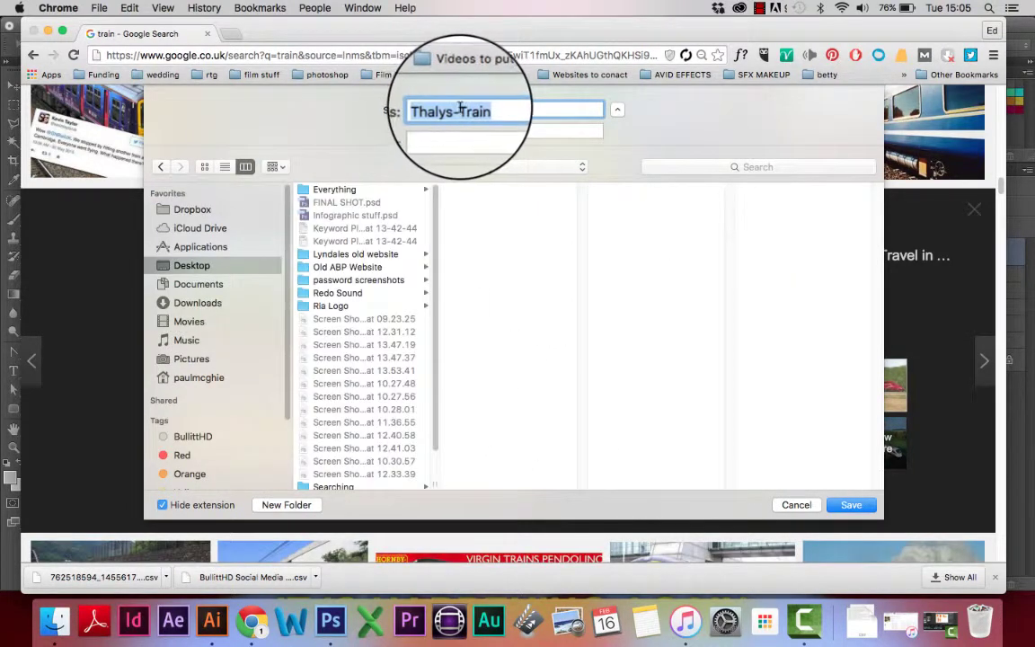
drag(459, 110, 380, 110)
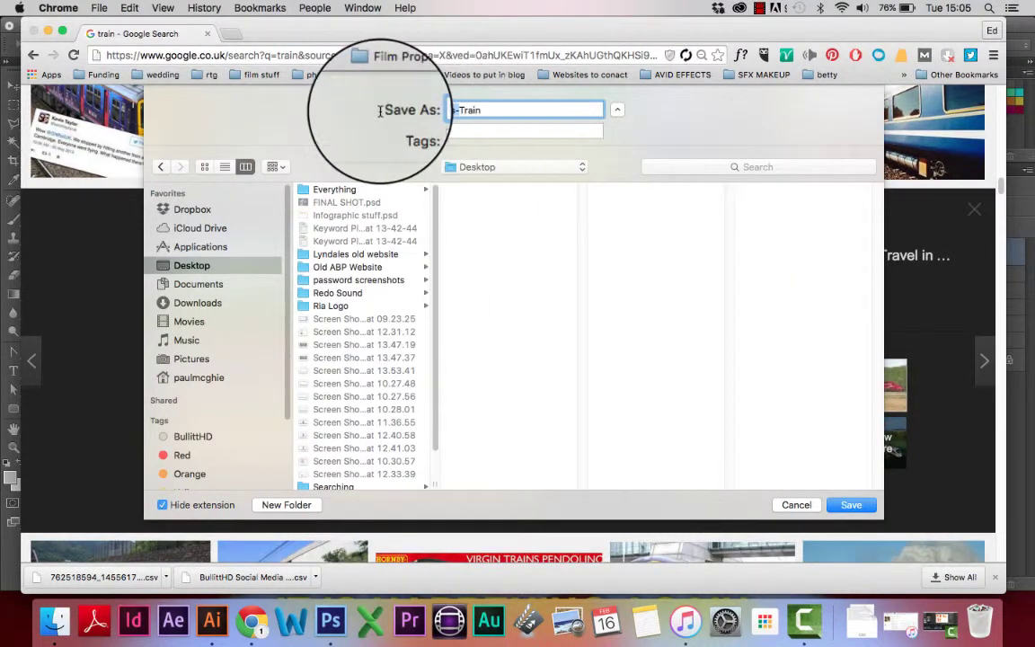
key(BackSpace)
key(Return)
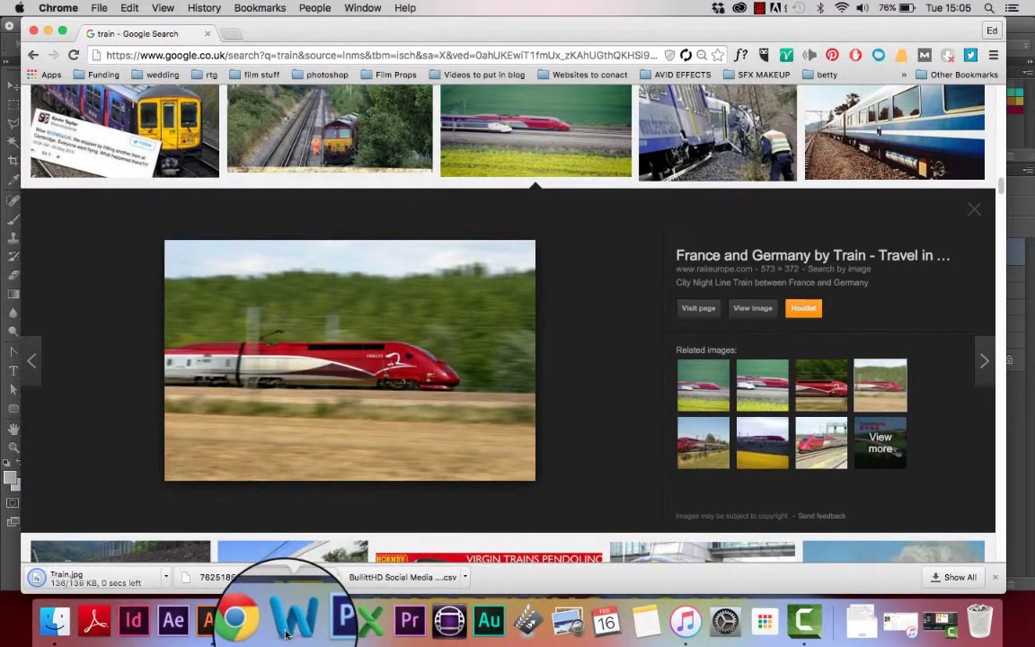
- Switch to Photoshop, apply the pending transform of the infographic text, and add a new empty layer above it
click(329, 619)
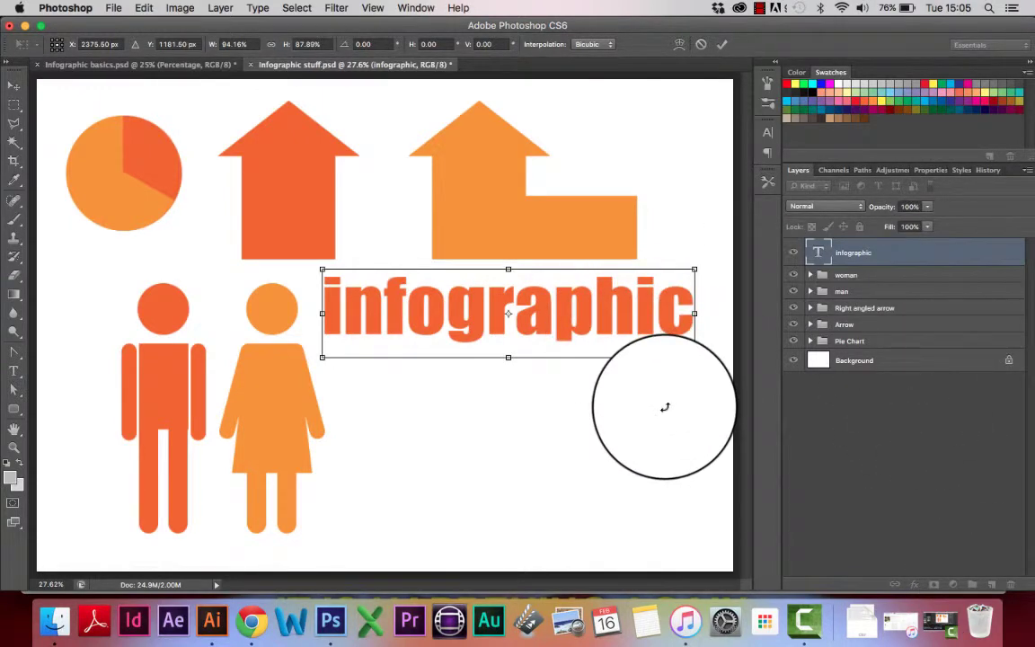
key(Return)
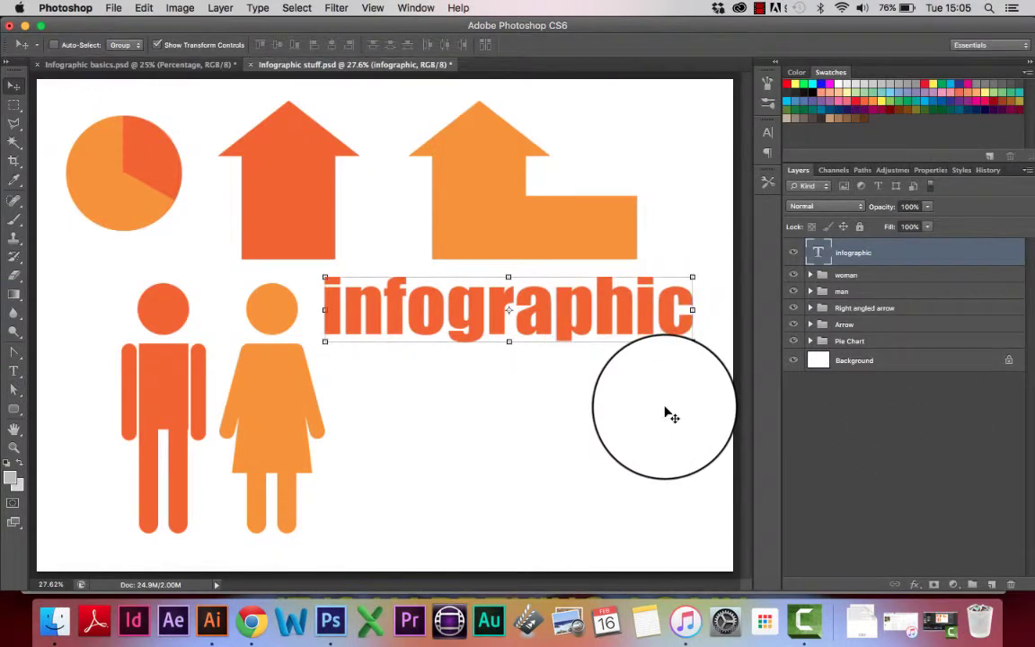
click(991, 586)
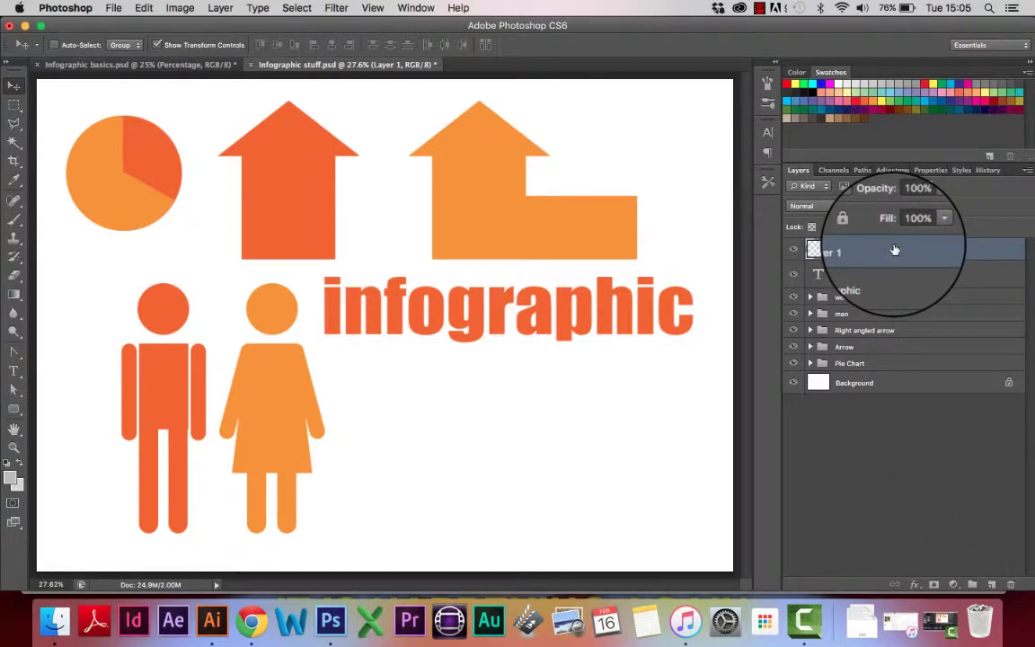
- Place Train.jpg from the Desktop into the Infographic stuff.psd document
click(113, 9)
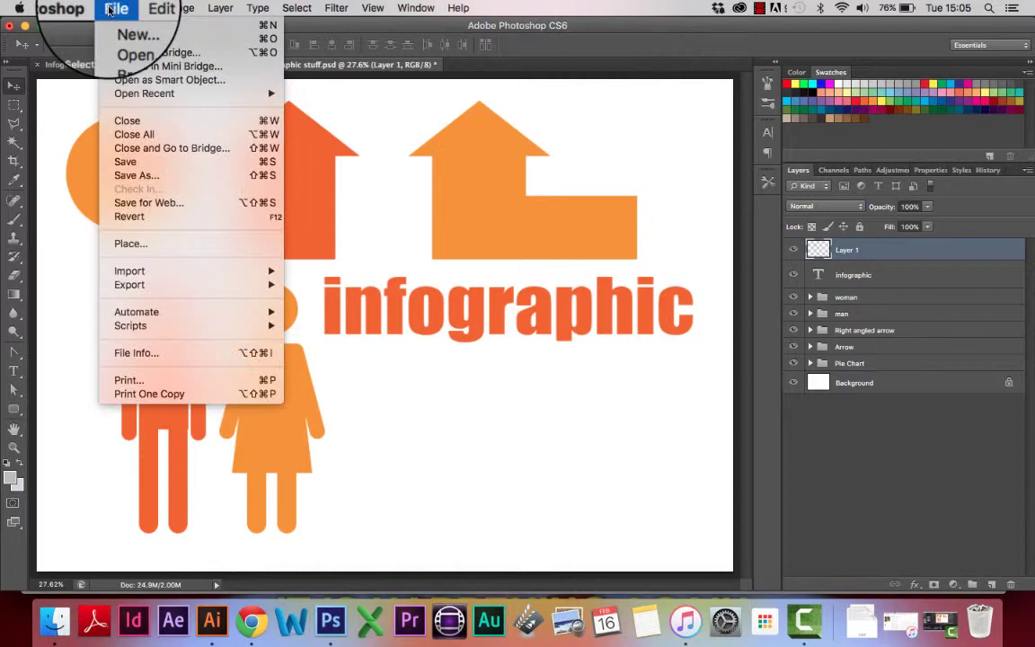
click(142, 246)
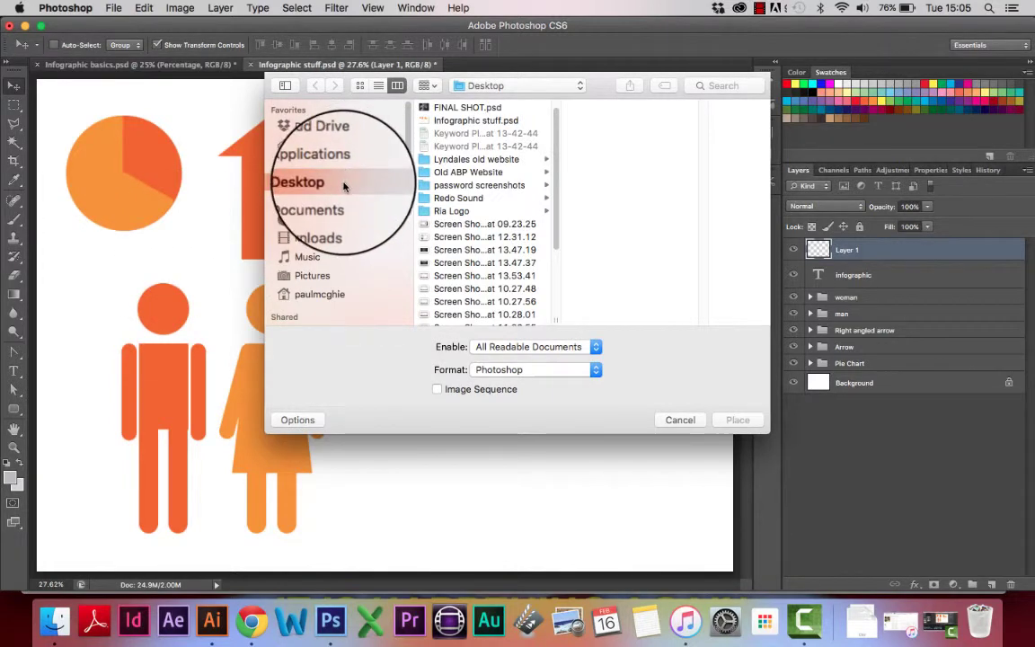
scroll(558, 229, down, 5)
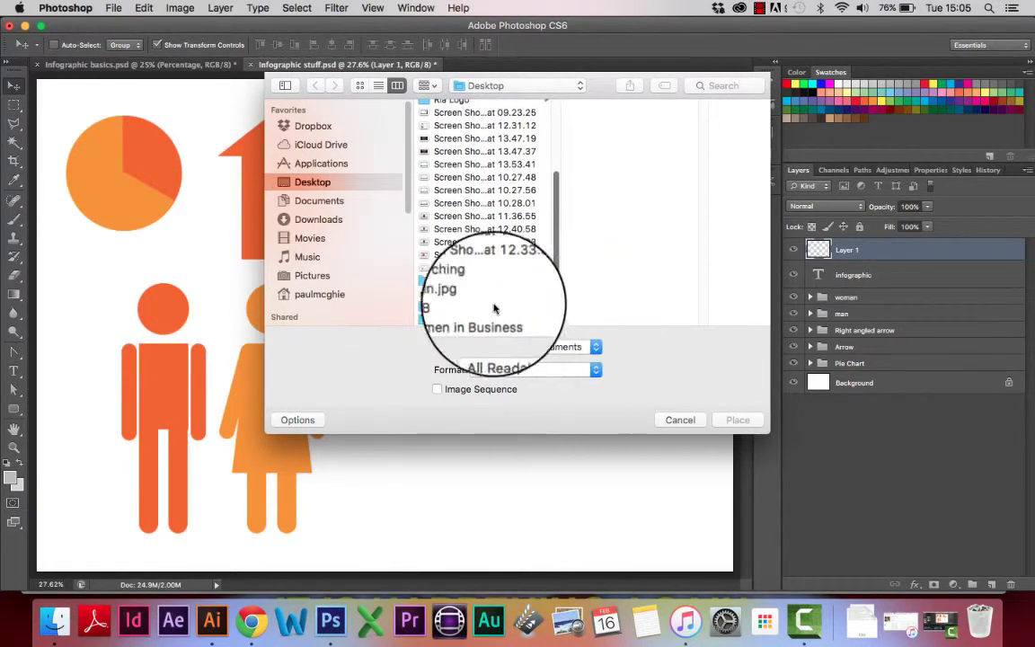
click(467, 294)
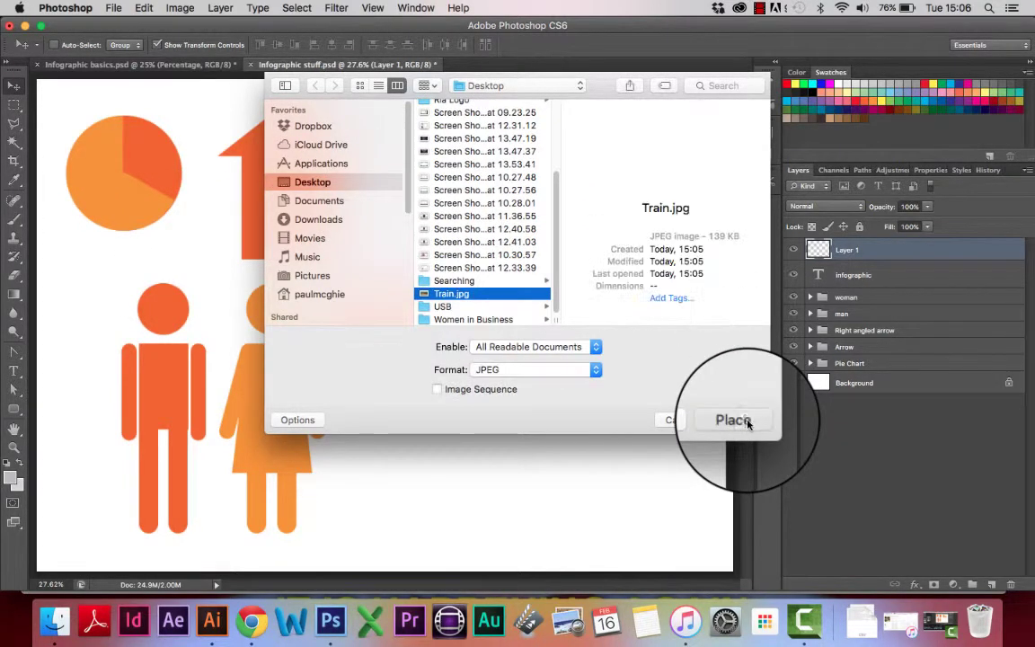
click(737, 420)
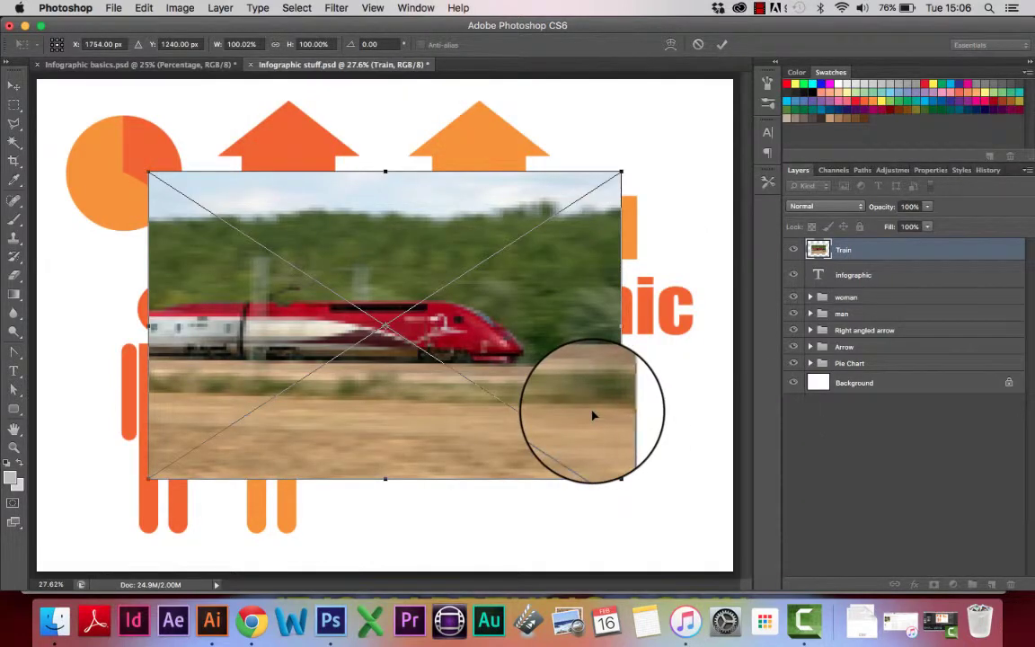
- Move the placed train image beside the woman figure, centred at about X 2698 px, Y 1850 px, and commit the placement
drag(369, 416, 422, 401)
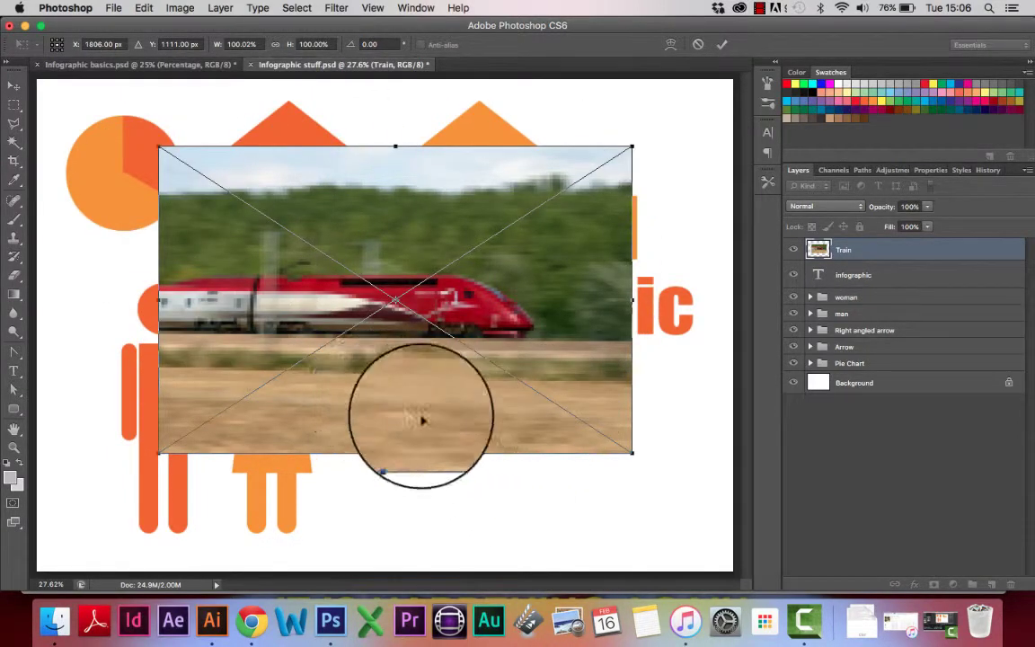
drag(407, 409, 587, 552)
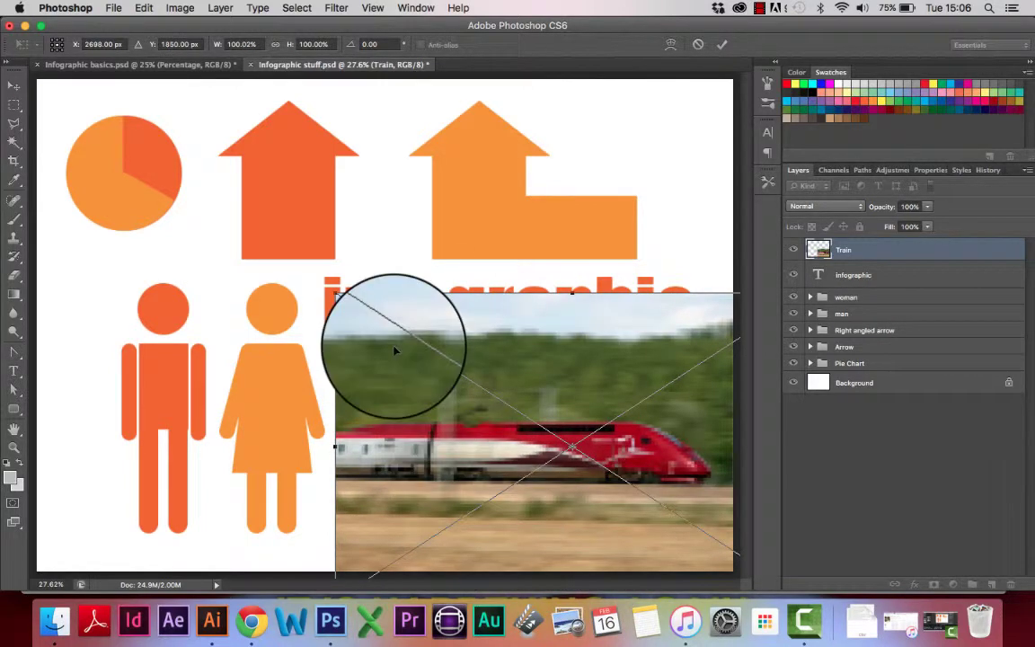
key(Return)
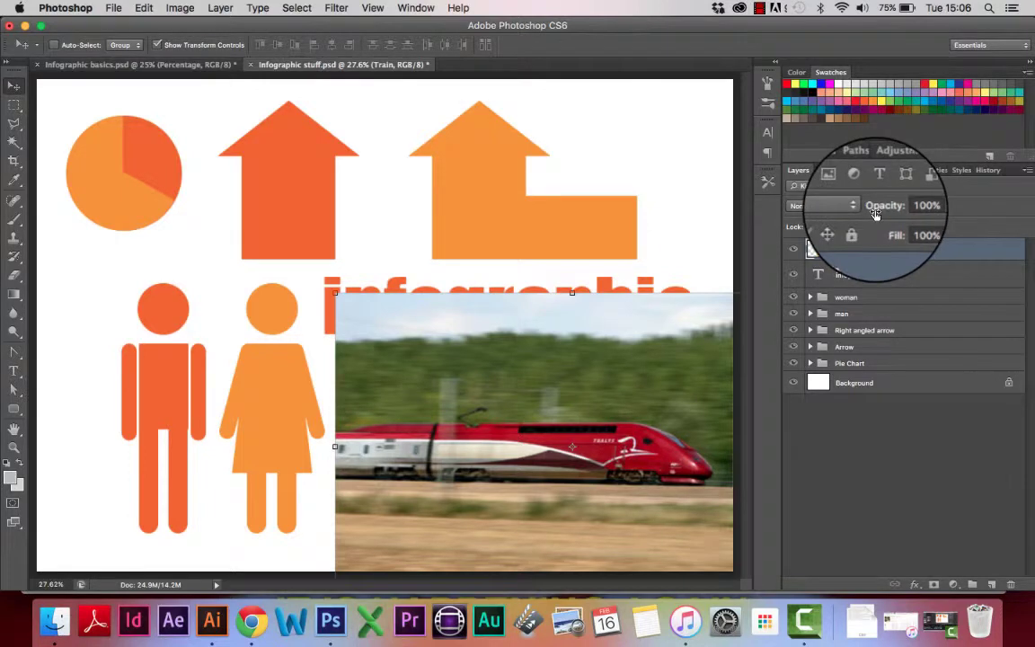
- Set the Train layer's opacity to 65%
click(927, 208)
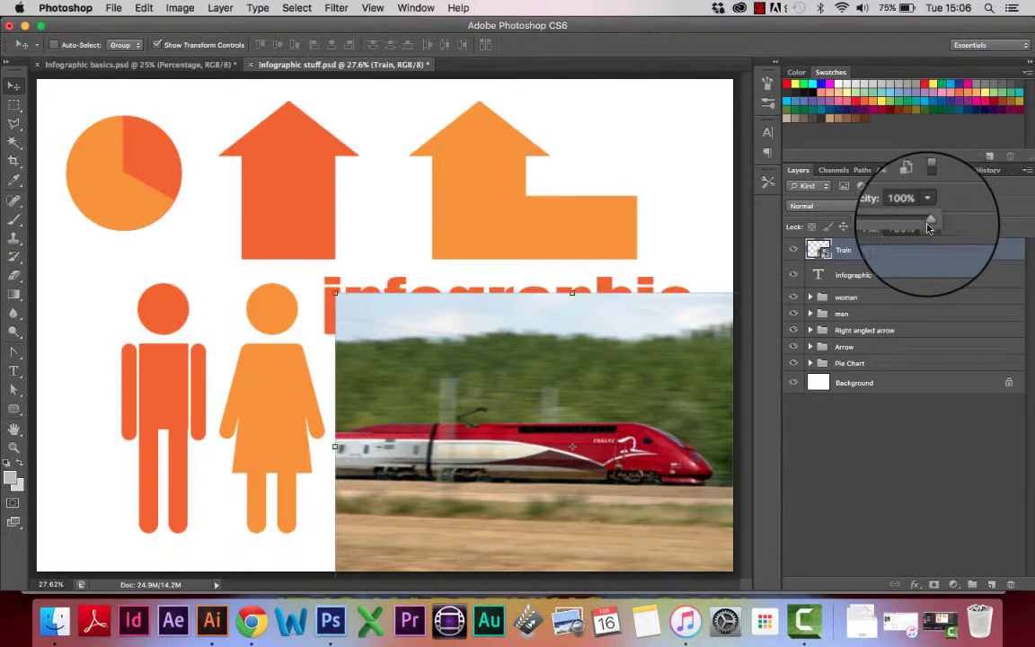
mouse_move(929, 228)
mouse_down()
mouse_move(876, 228)
mouse_move(910, 227)
mouse_up()
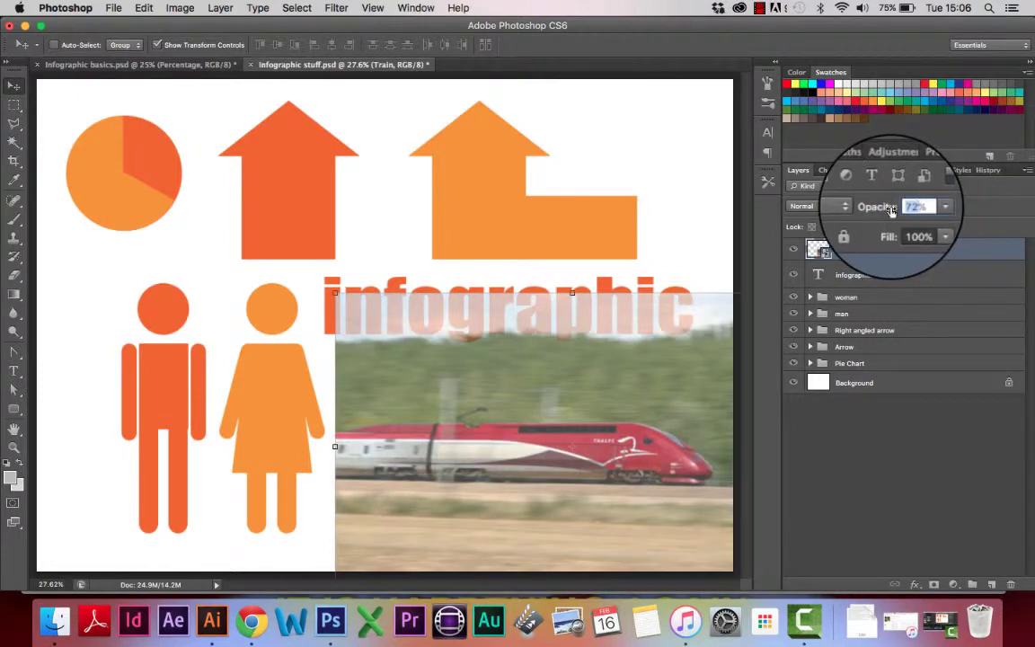
text(65)
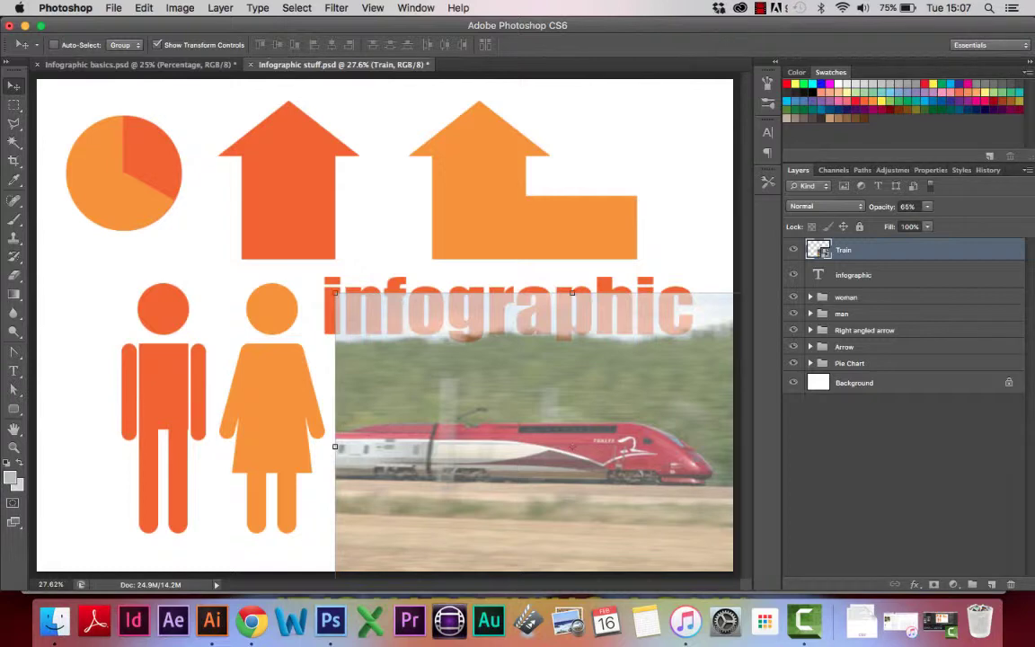
- Add a new empty layer above the Train layer for tracing the train
key(super+equal)
key(super+equal)
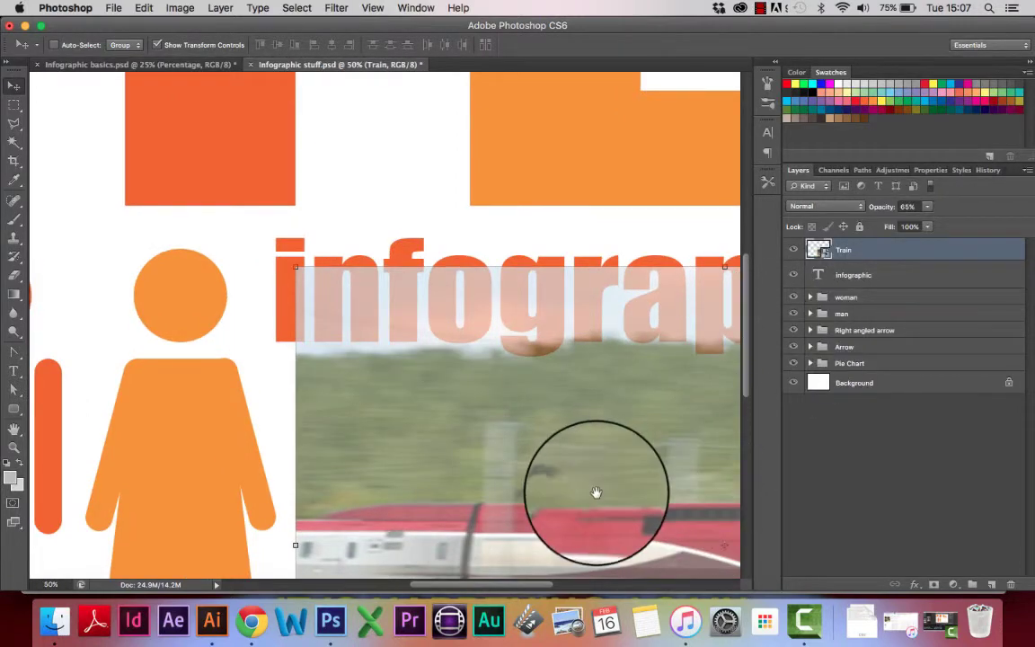
drag(596, 490, 345, 242)
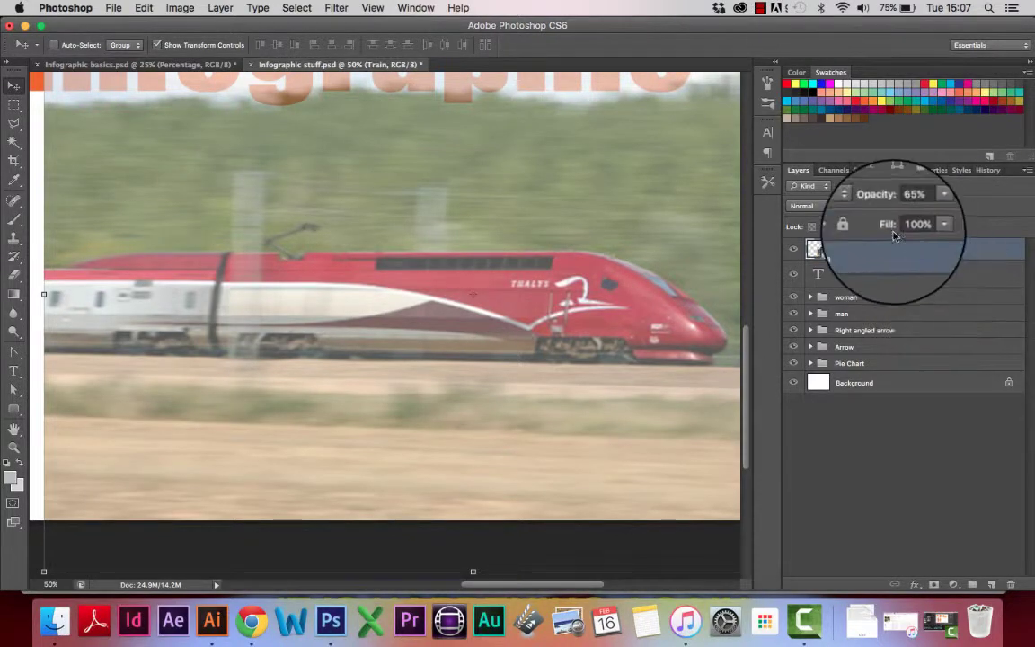
click(993, 587)
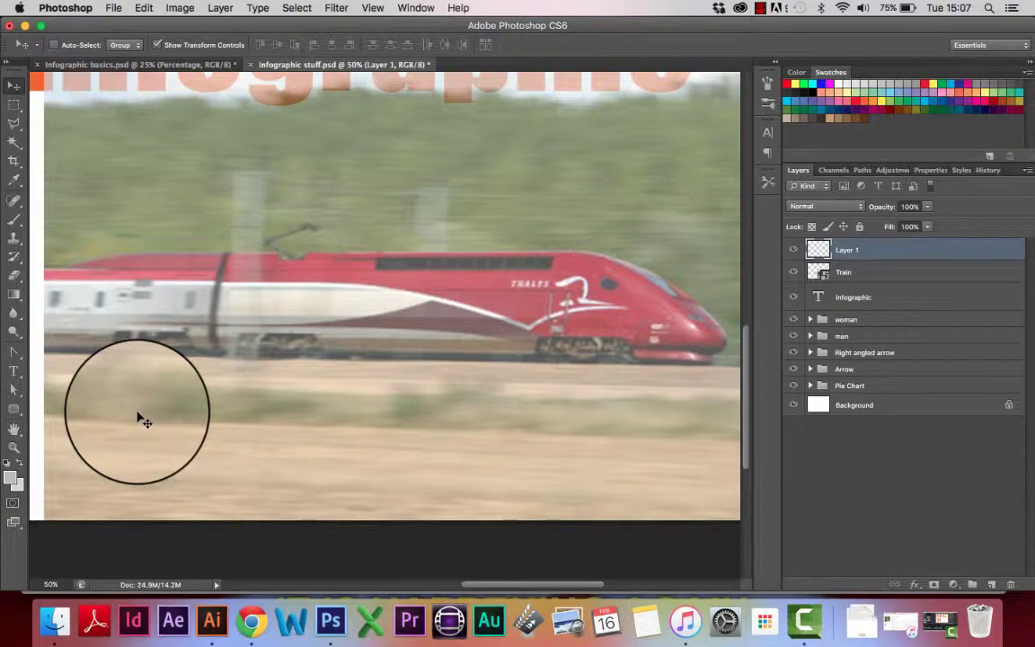
click(15, 410)
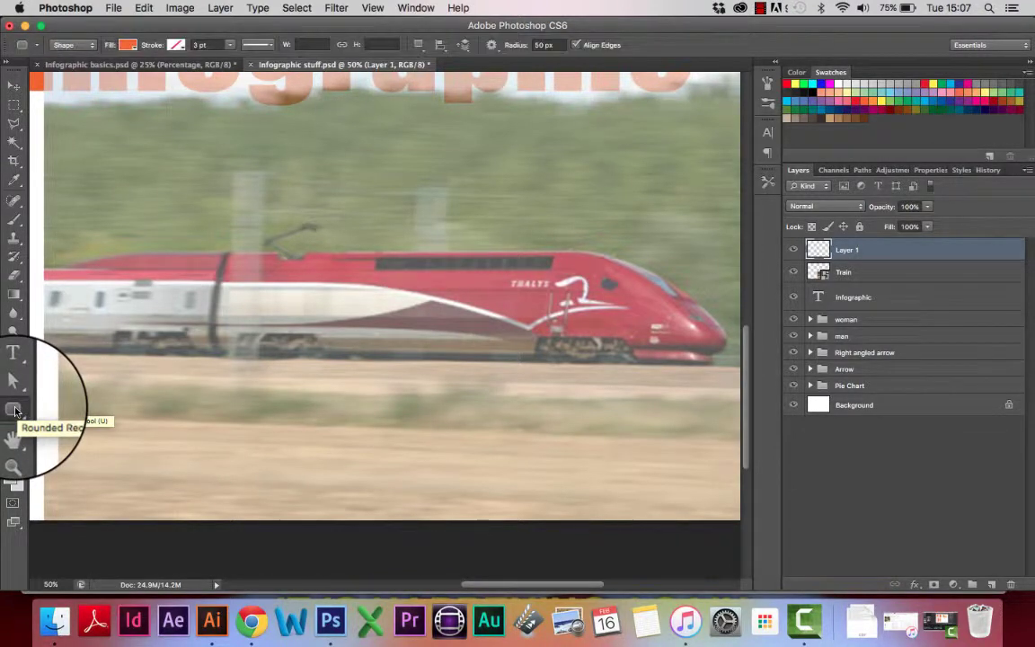
right_click(15, 411)
click(77, 414)
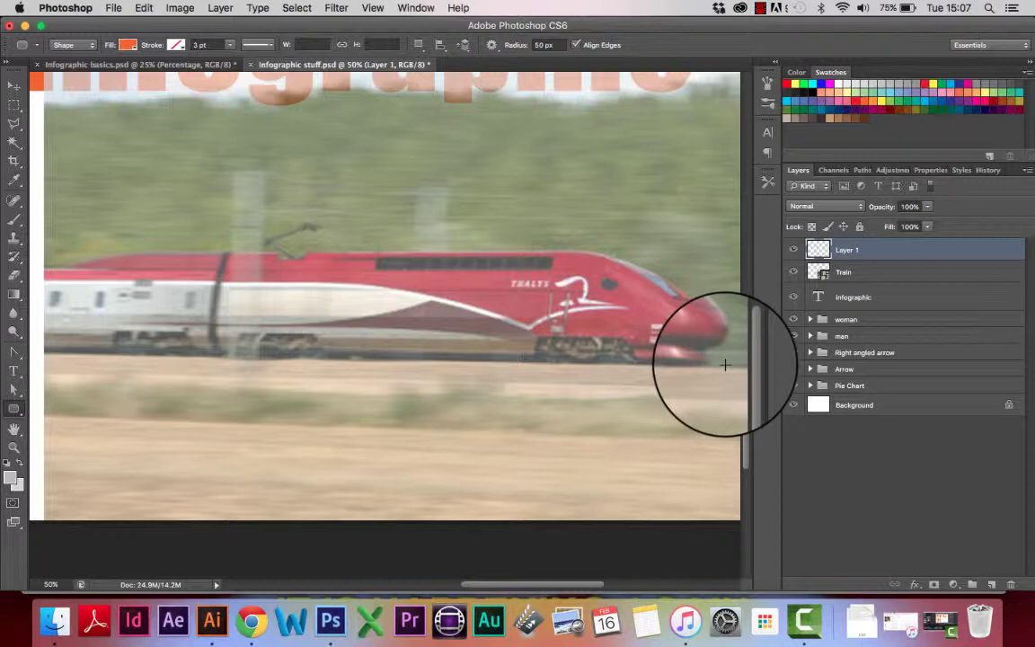
drag(727, 364, 43, 246)
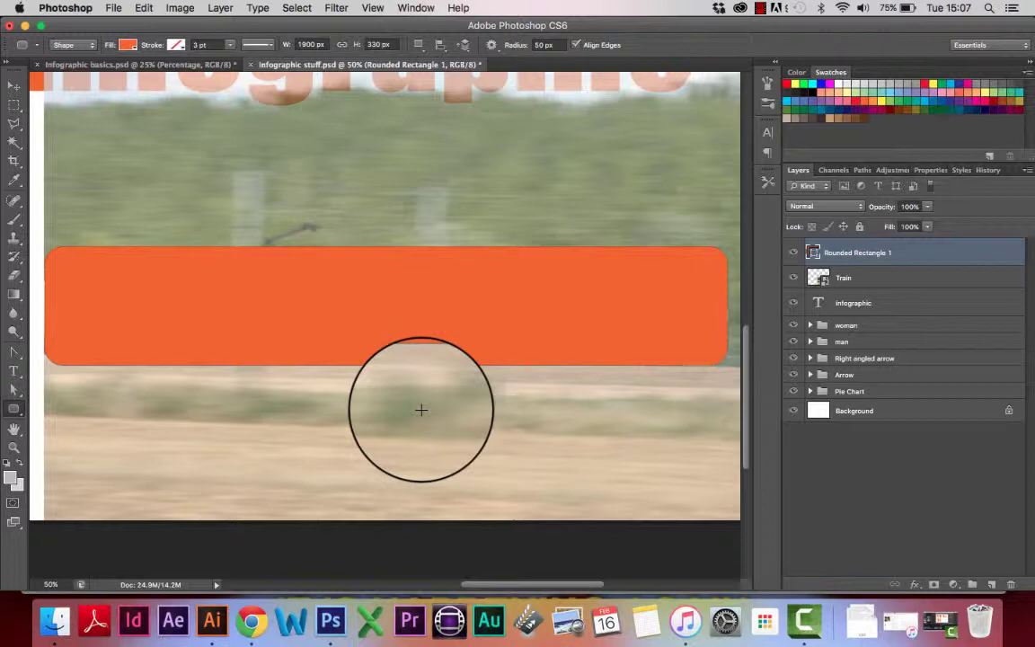
key(super+z)
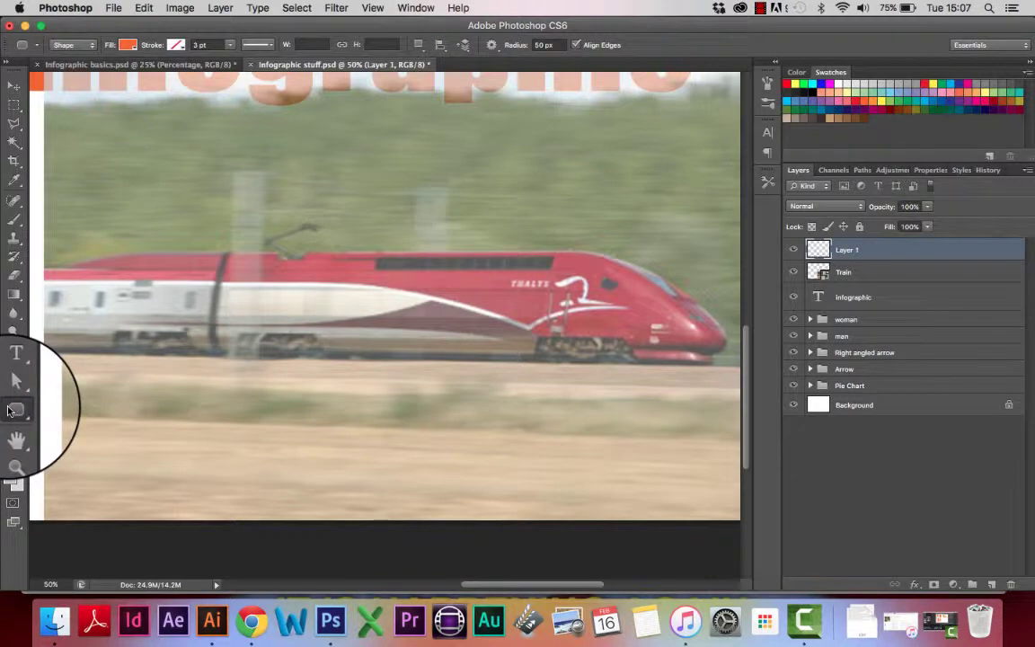
- Draw an orange square-cornered rectangle about 1906 × 318 px covering the train from its nose to the photo's edge
drag(8, 411, 72, 401)
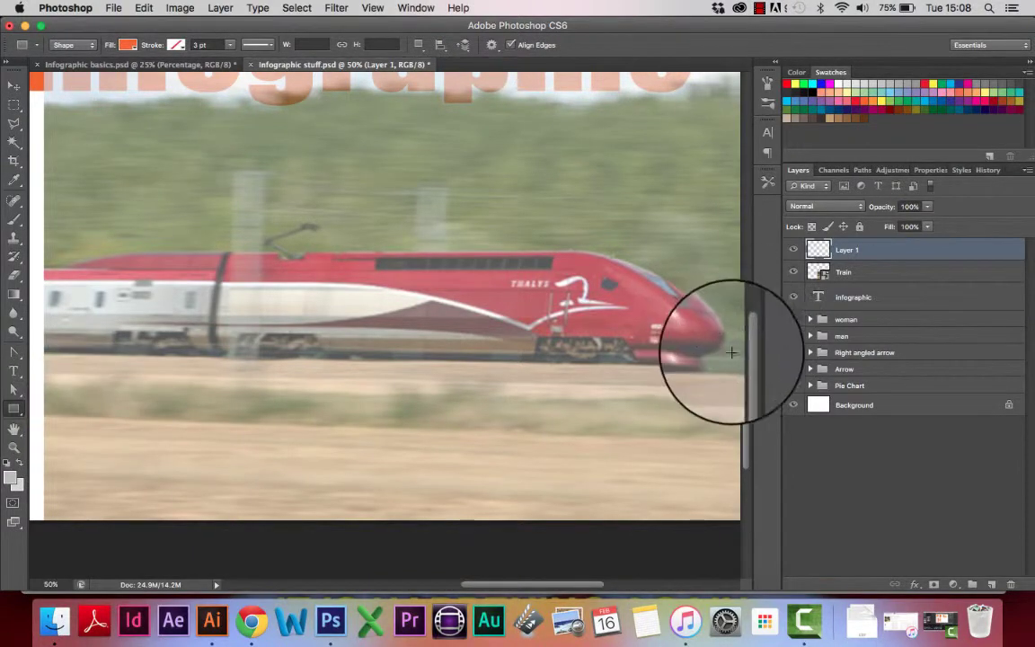
drag(726, 364, 43, 252)
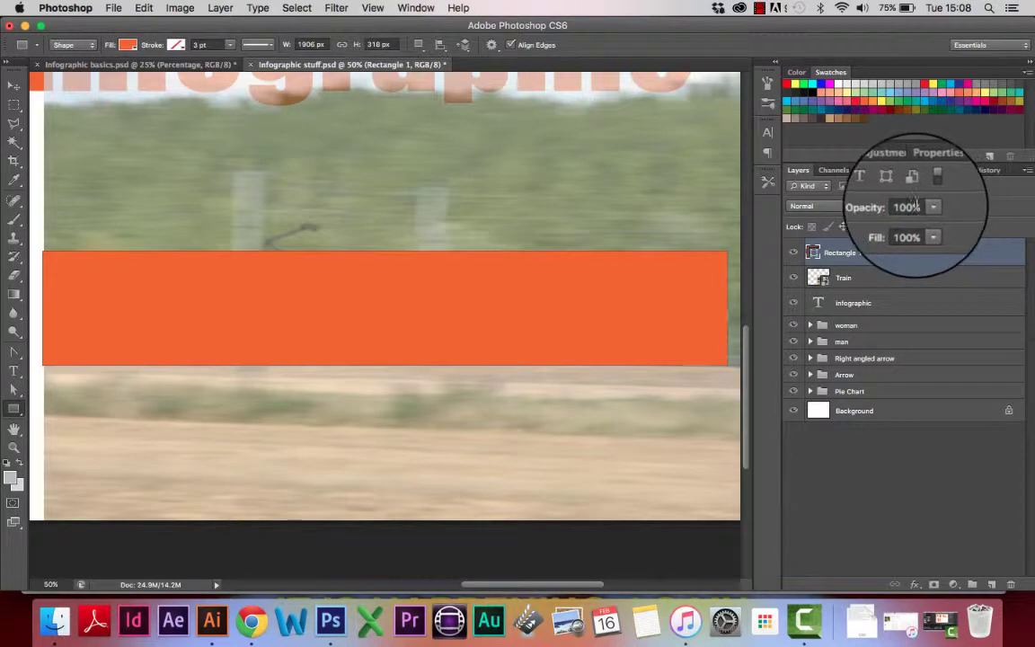
- Set the rectangle layer's opacity to 65% and rename the layer to carriage
click(890, 206)
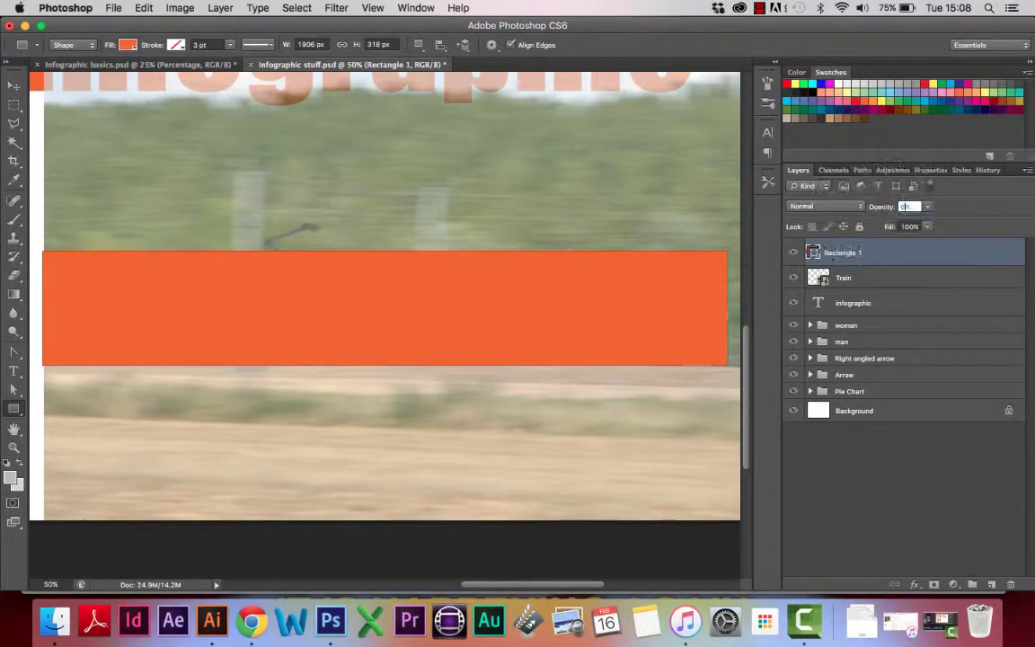
text(65)
key(Return)
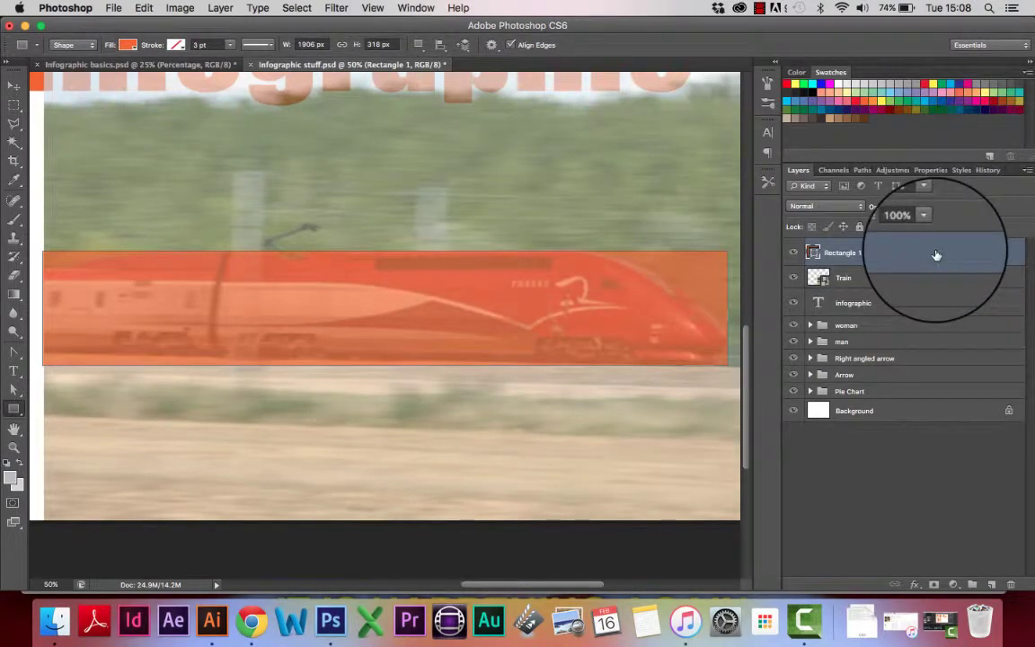
text(cars)
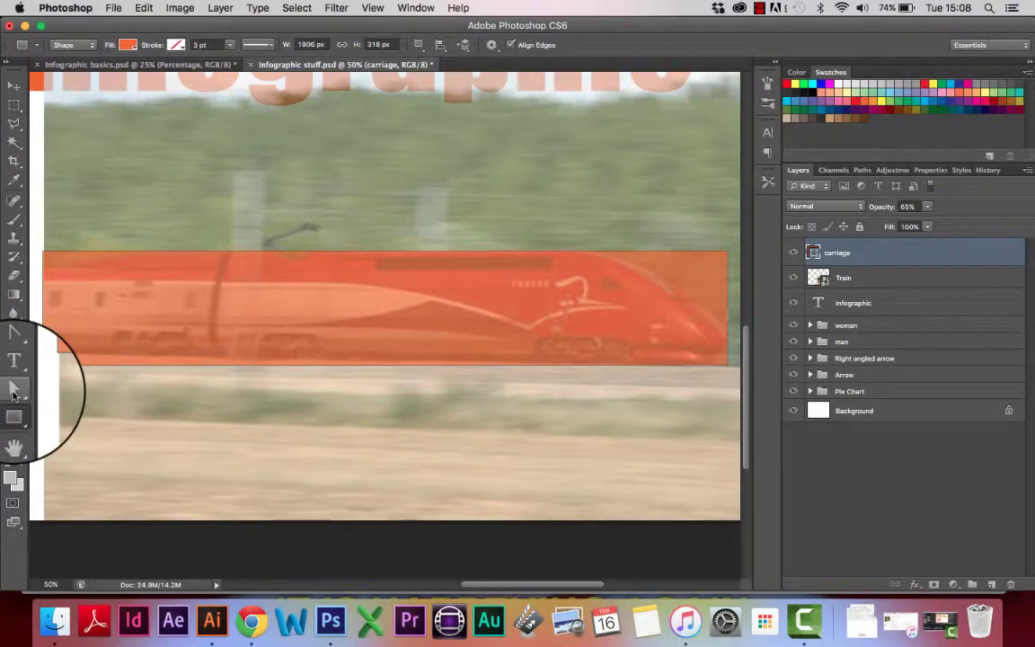
- Activate the carriage rectangle's path with the Direct Selection tool so its corner anchor points can be edited
click(14, 393)
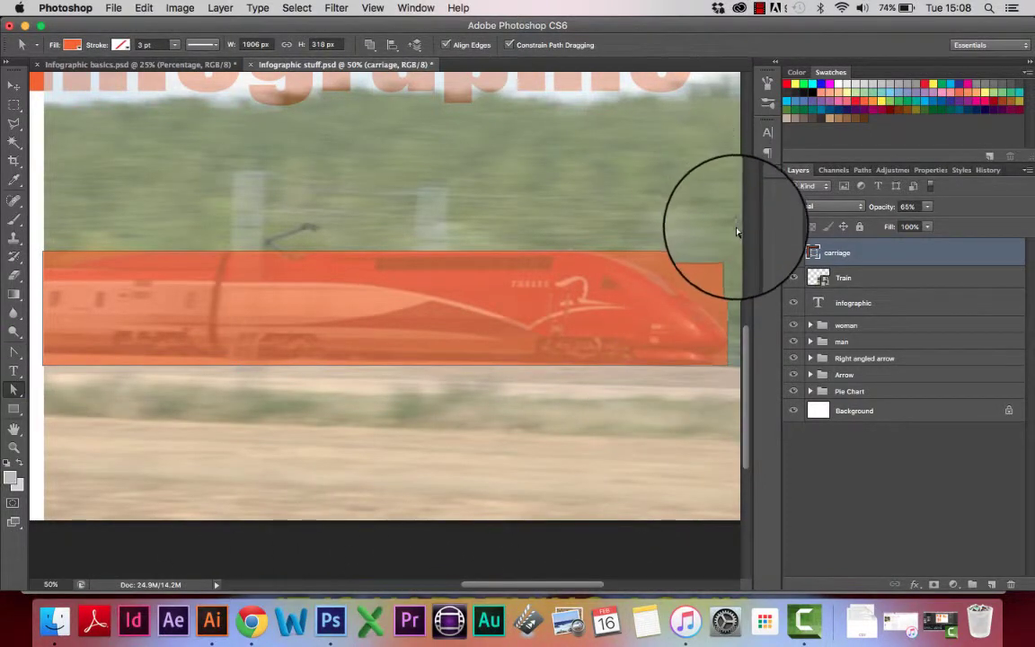
click(728, 281)
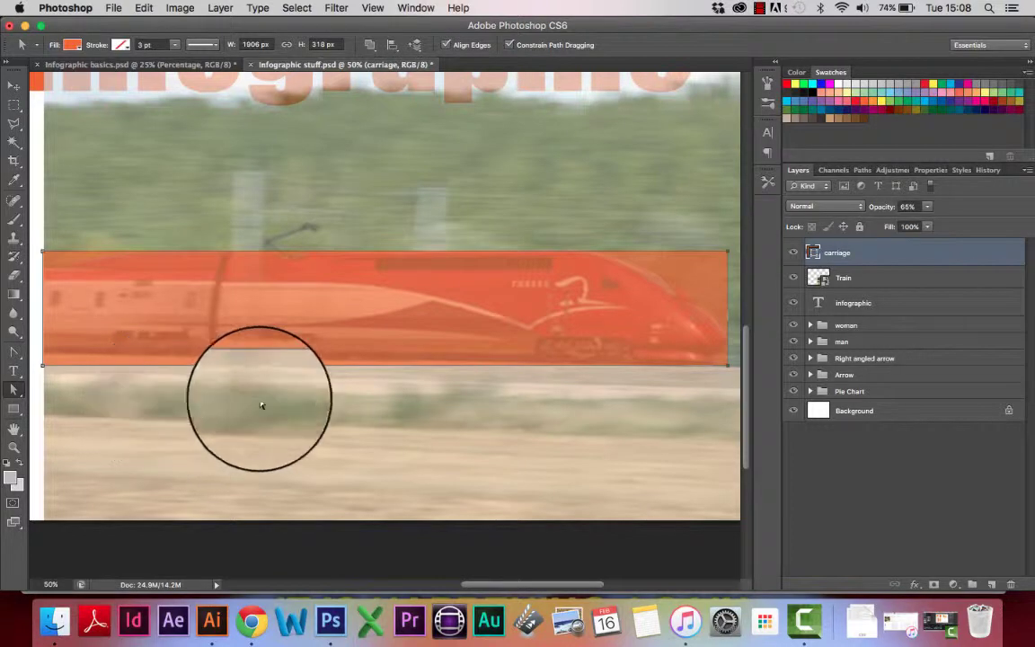
drag(744, 253, 730, 253)
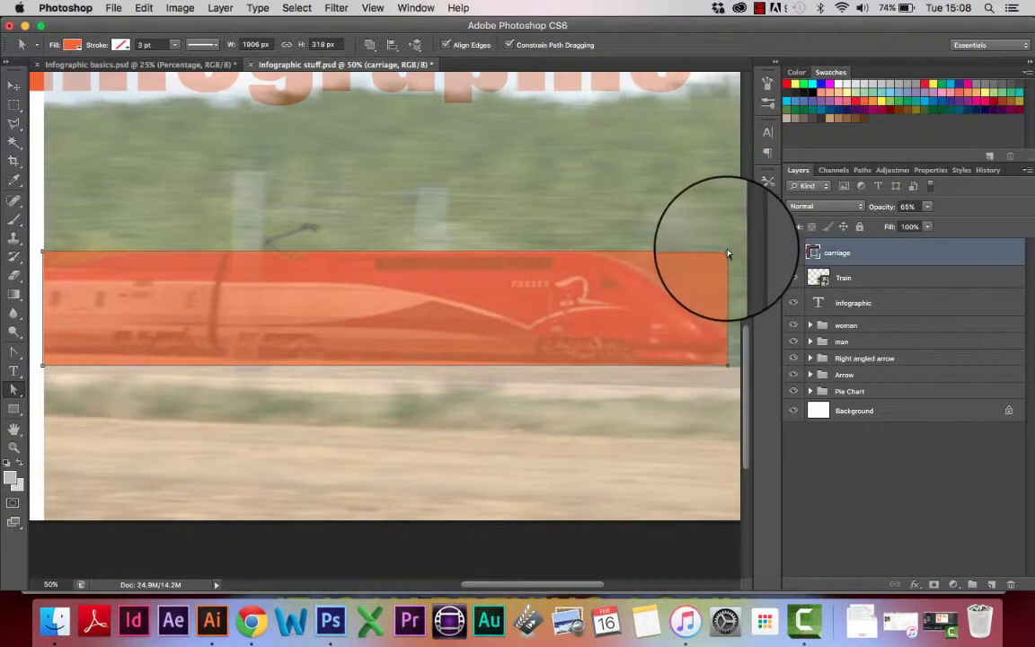
click(510, 450)
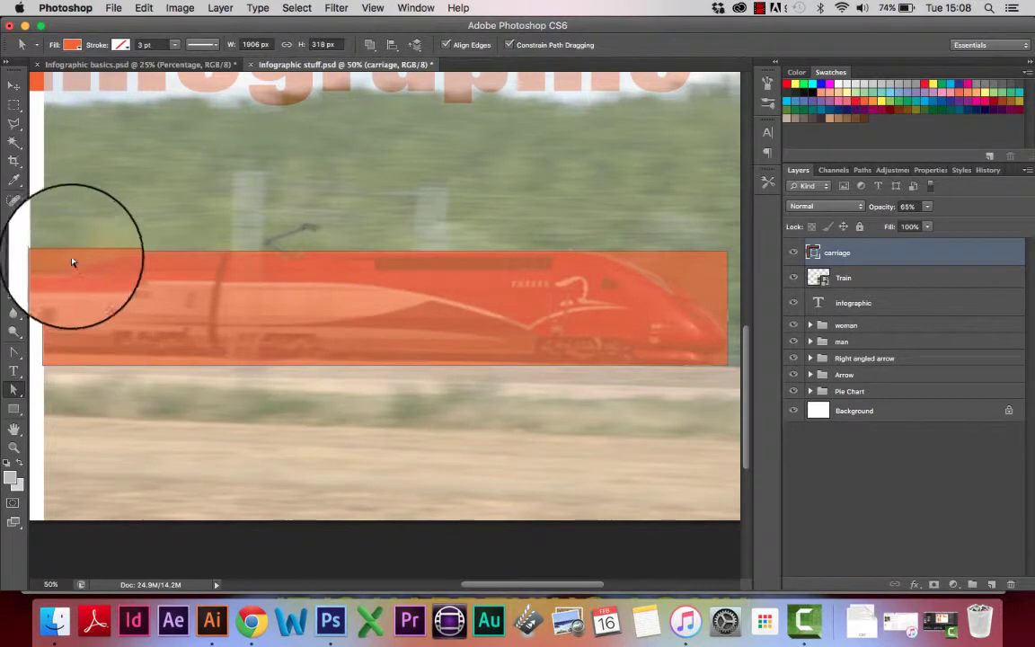
drag(34, 240, 740, 381)
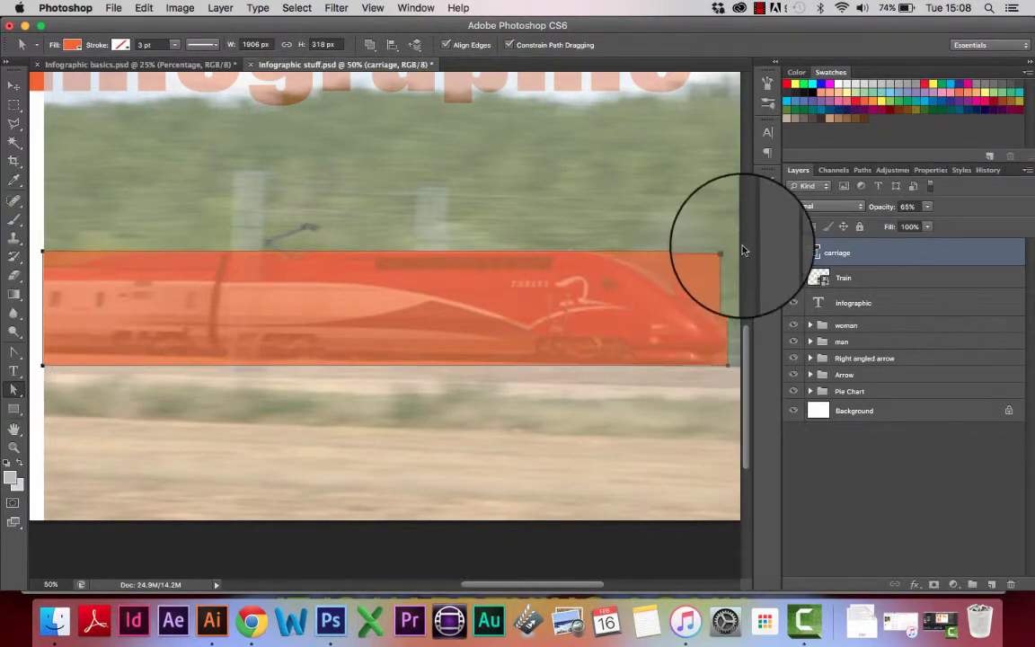
drag(720, 253, 729, 252)
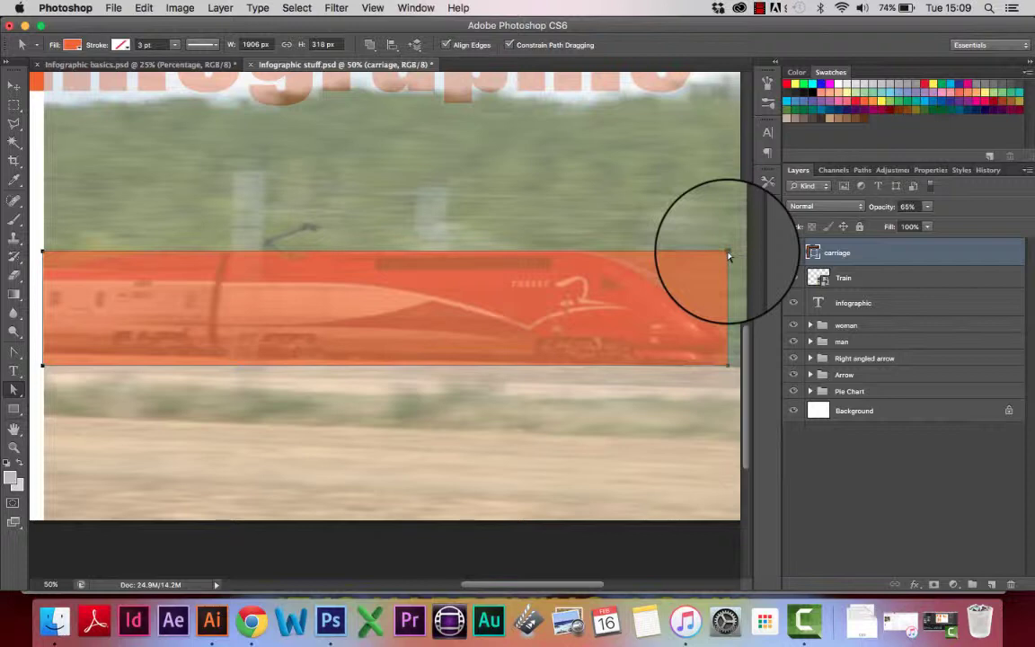
drag(729, 256, 696, 254)
key(super+z)
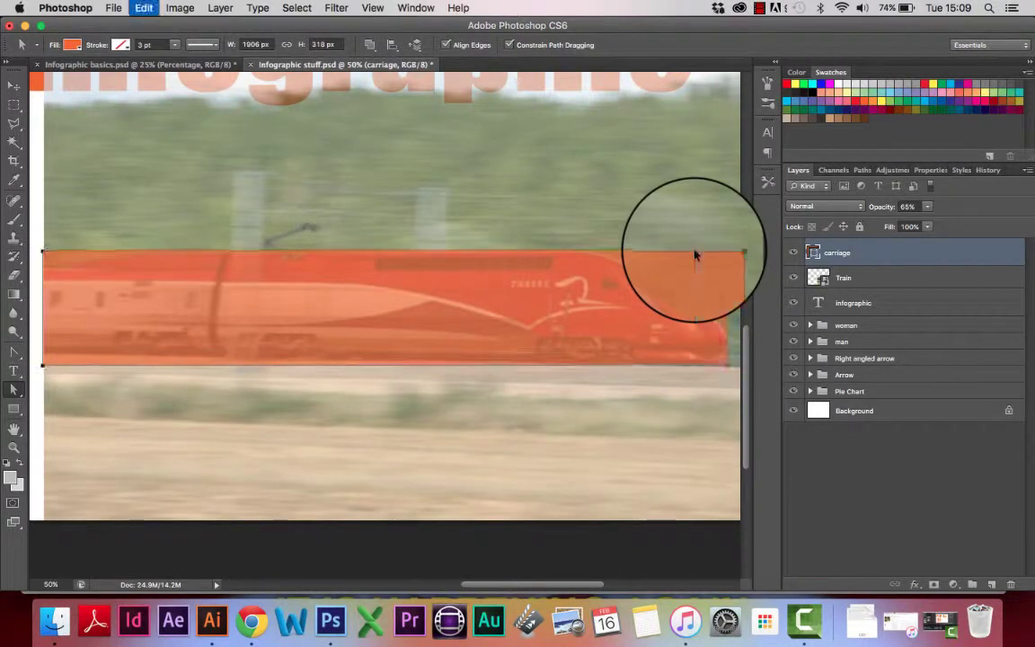
click(709, 392)
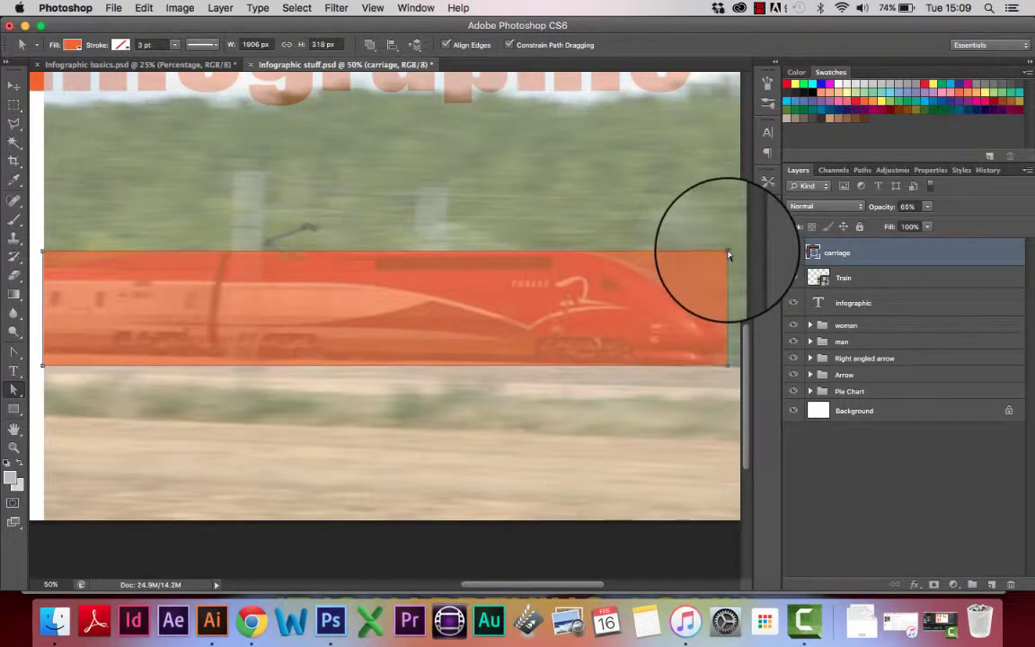
- Move the rectangle's upper-right corner point along the roof to where the train's nose begins to slope, keeping the lower-right corner on the base line
drag(724, 254, 593, 254)
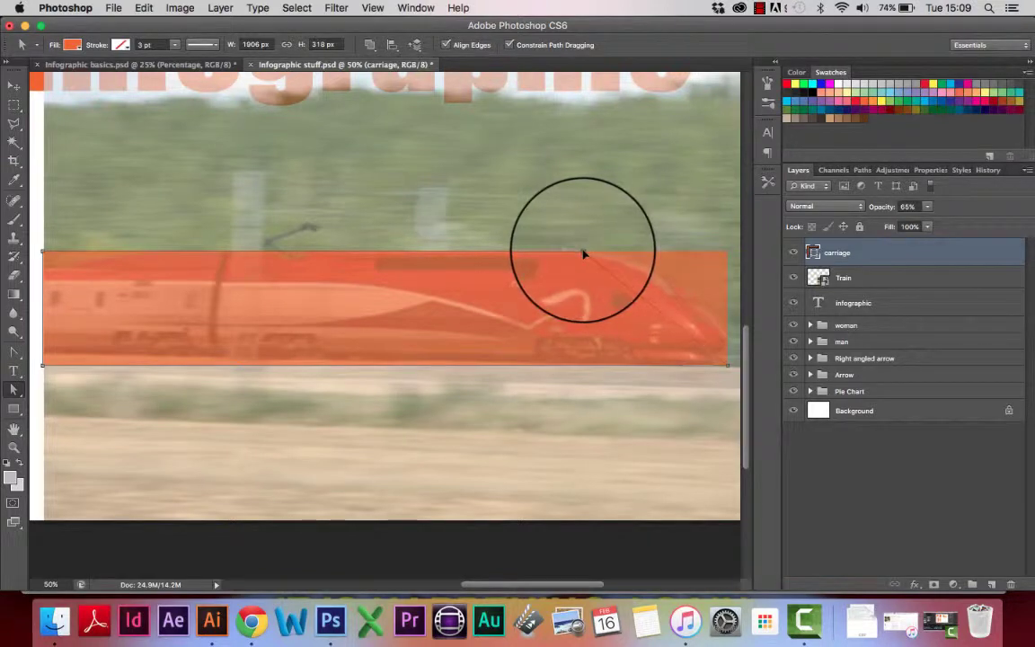
drag(584, 255, 584, 255)
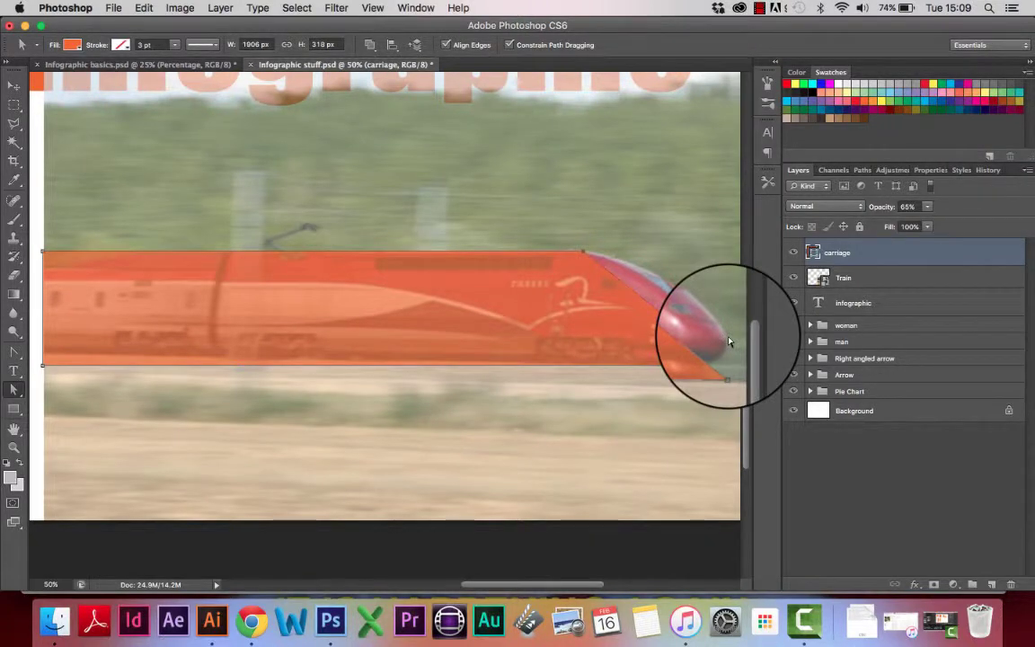
drag(721, 376, 725, 365)
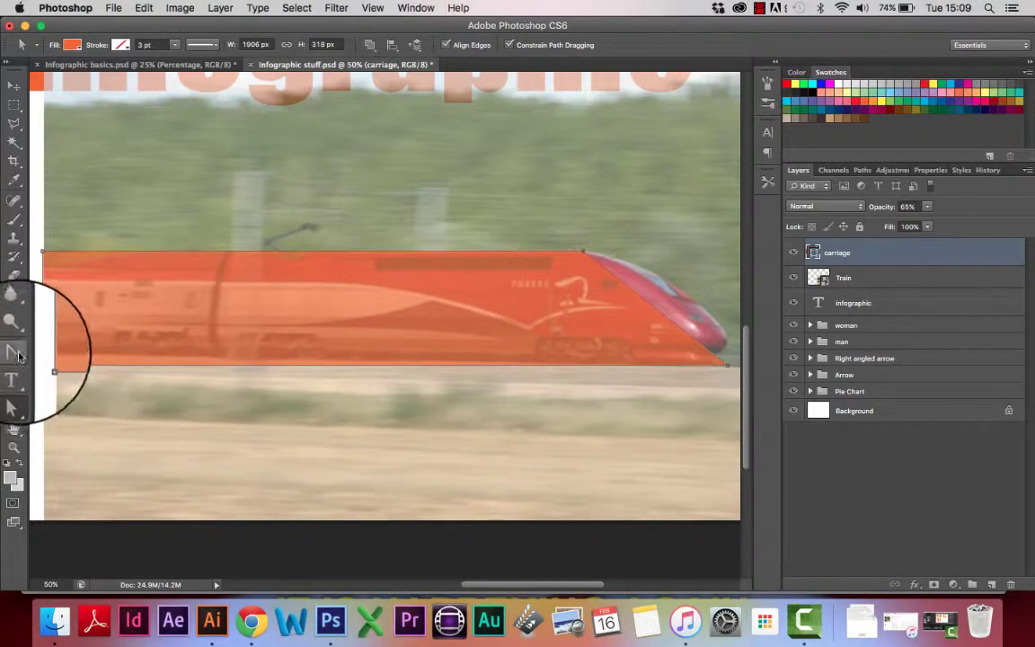
- Add anchor points with the Add Anchor Point tool on the bottom edge near the nose tip and on the sloped nose edge
click(18, 356)
click(18, 356)
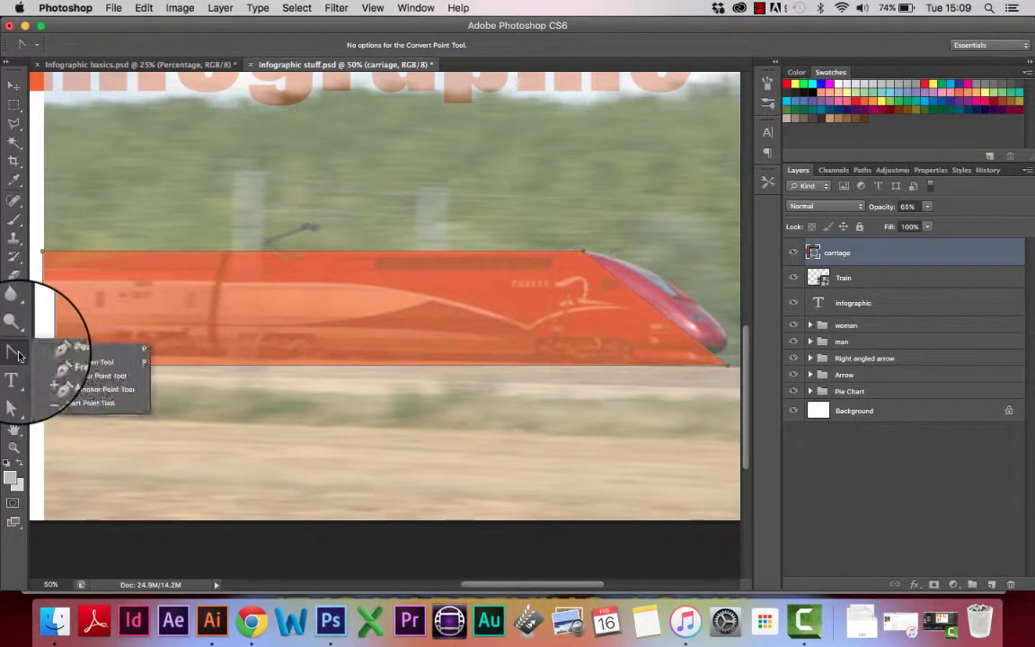
click(105, 382)
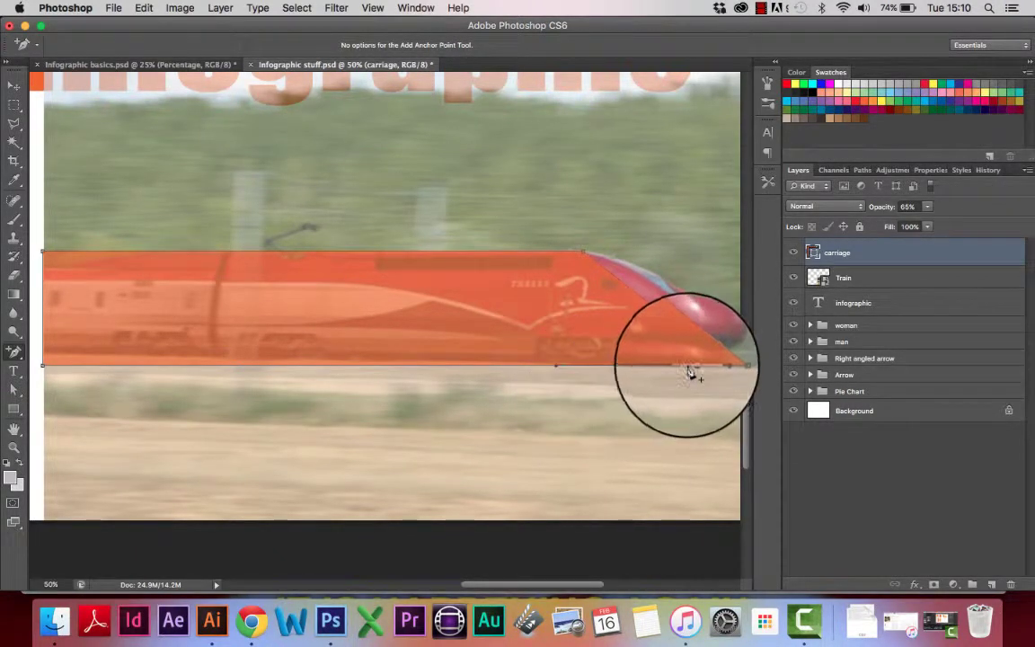
drag(689, 369, 695, 348)
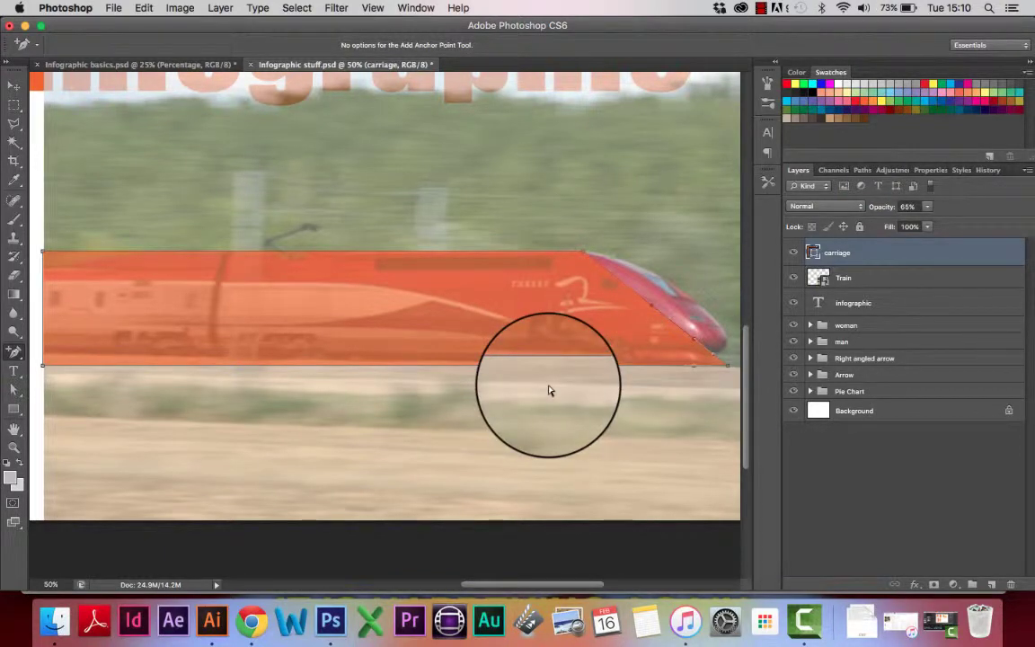
- Move the new anchor point on the sloped edge outward with the Direct Selection tool to meet the train's nose outline
click(13, 390)
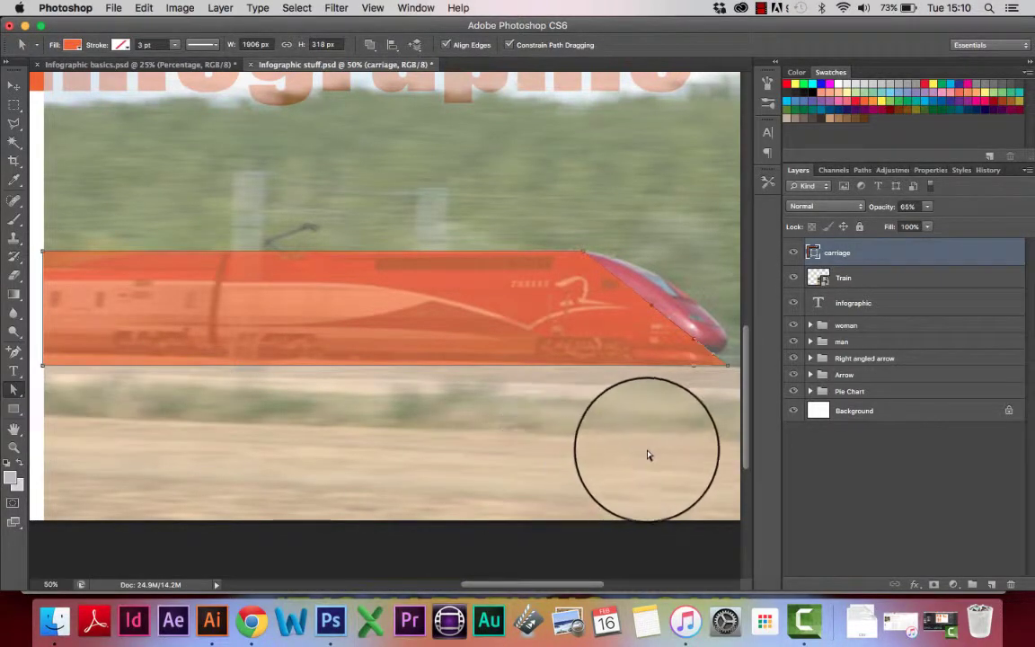
key(super+plus)
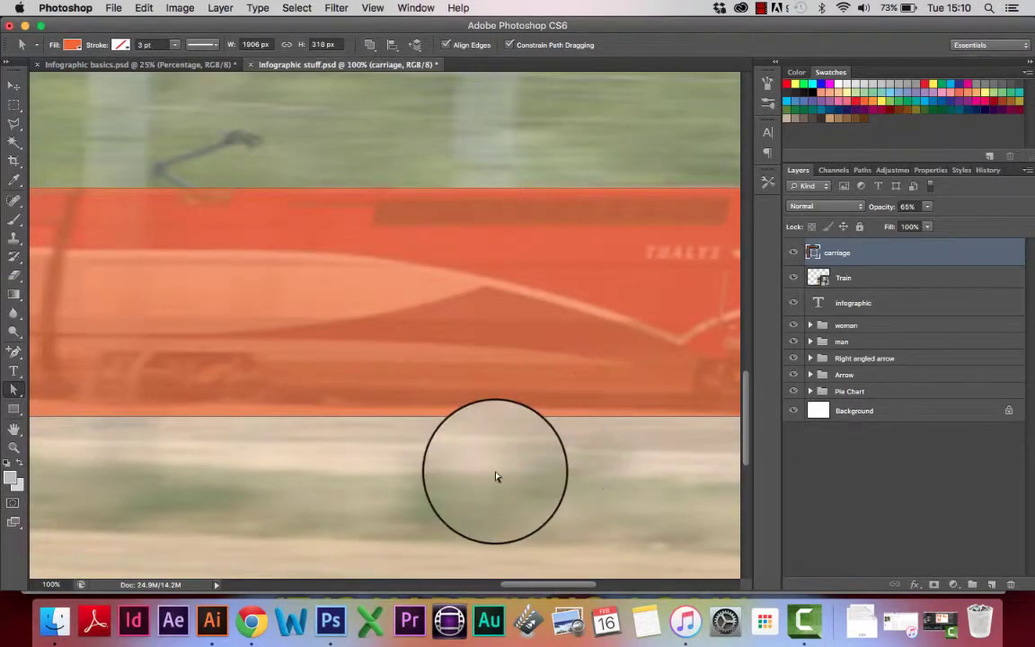
drag(669, 468, 284, 464)
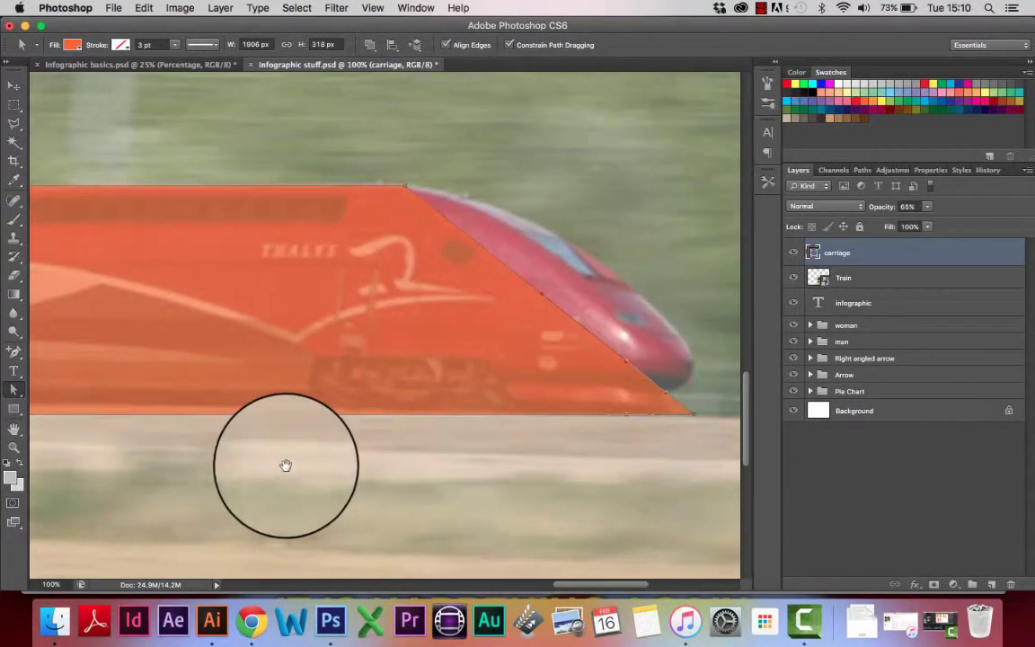
drag(548, 455, 392, 439)
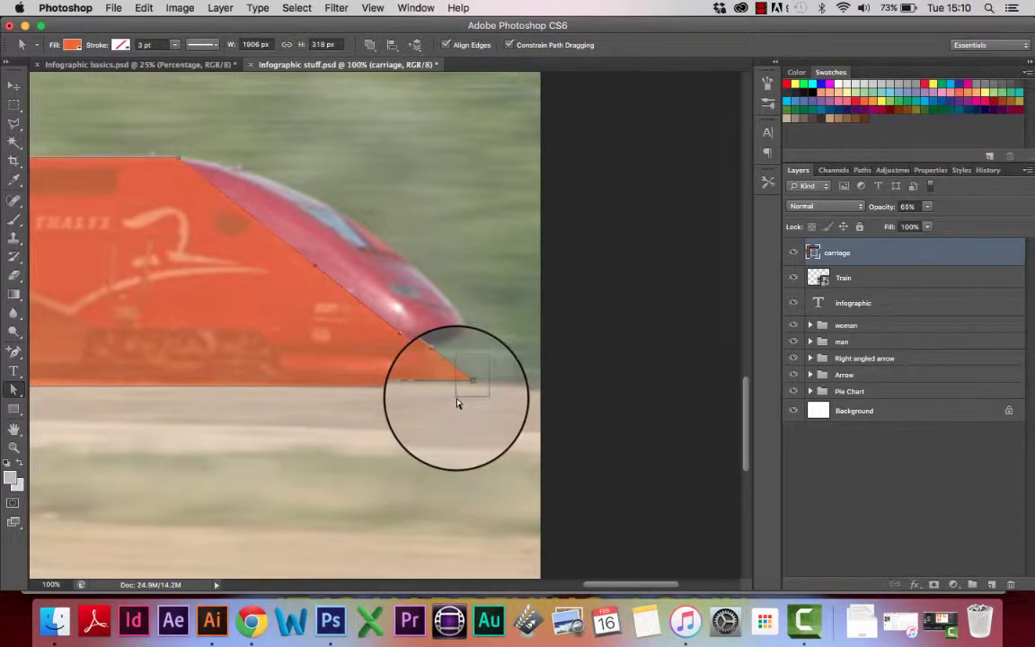
drag(460, 396, 471, 371)
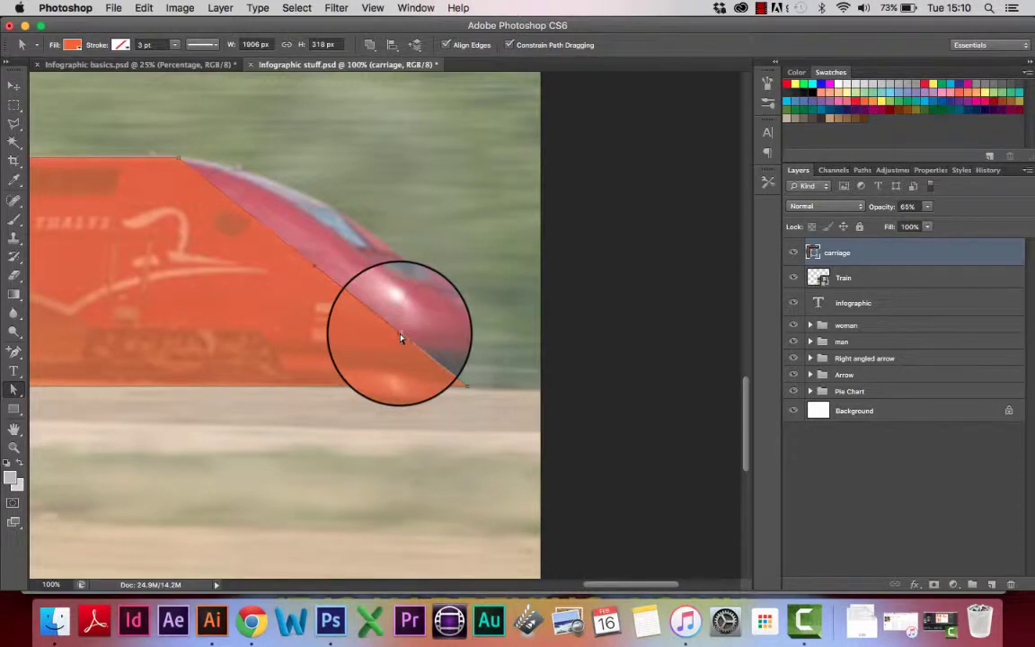
drag(401, 337, 446, 301)
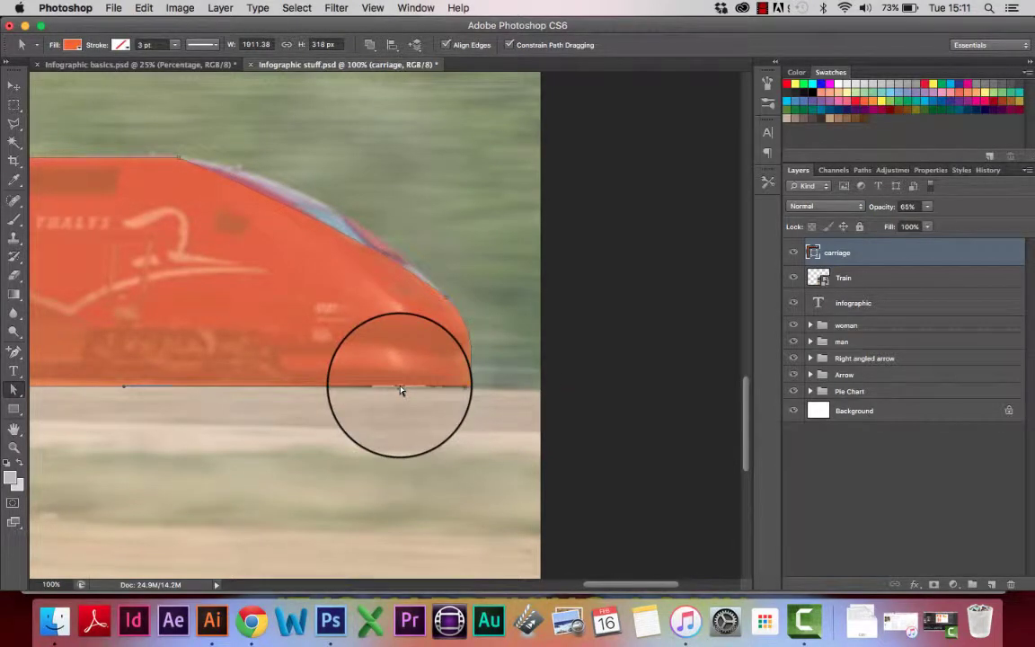
- Reposition the shape's lower-right corner point upward to round off the underside of the train's nose
drag(305, 388, 288, 347)
key(super+z)
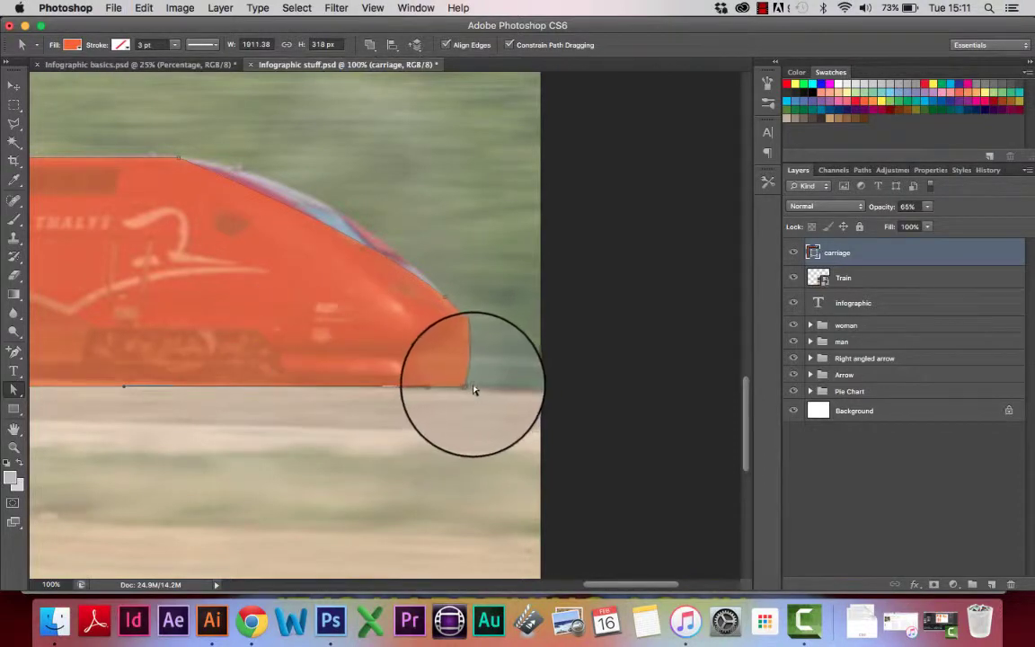
drag(469, 391, 476, 431)
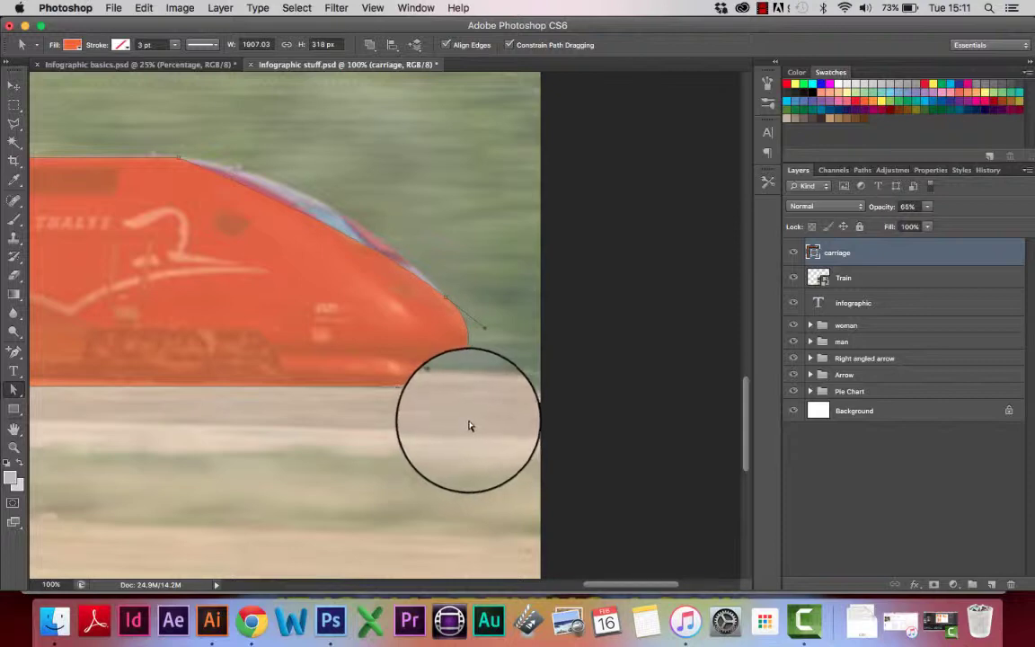
drag(469, 426, 461, 417)
- Adjust the direction handle of the upper nose anchor point so the curve follows the train's windscreen and nose tip
key(super+equal)
key(super+equal)
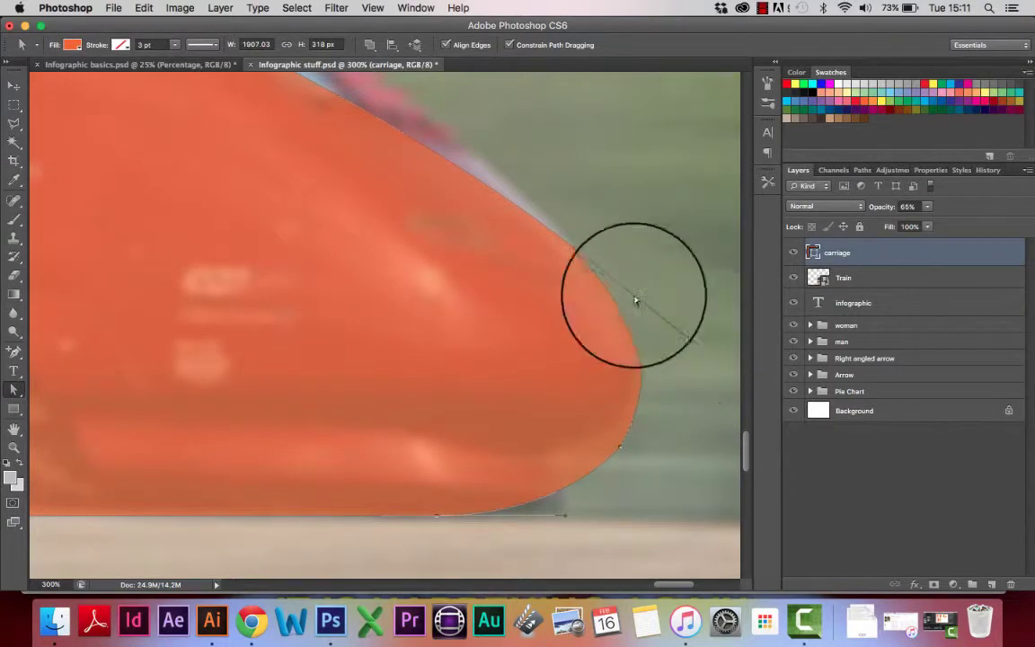
mouse_move(690, 341)
mouse_down()
mouse_move(692, 325)
mouse_move(694, 346)
mouse_up()
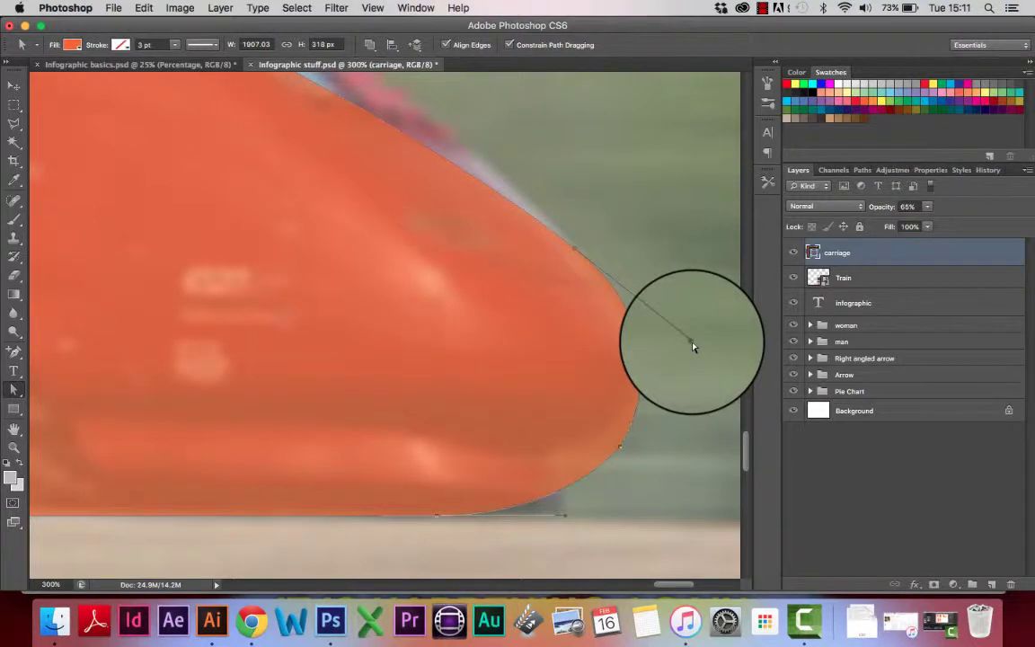
drag(693, 346, 682, 324)
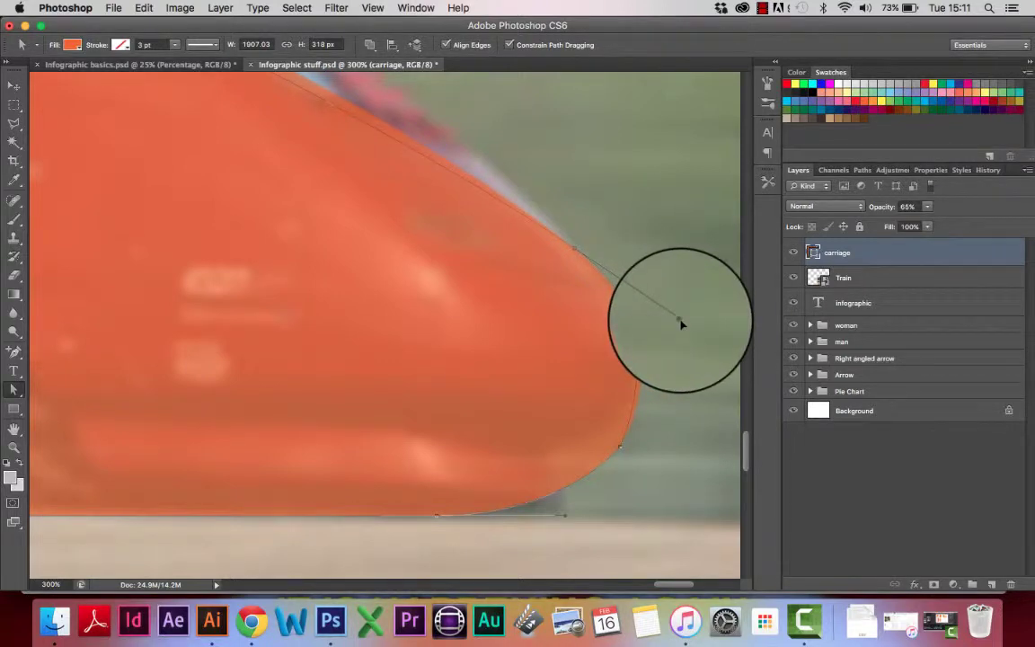
drag(425, 301, 471, 434)
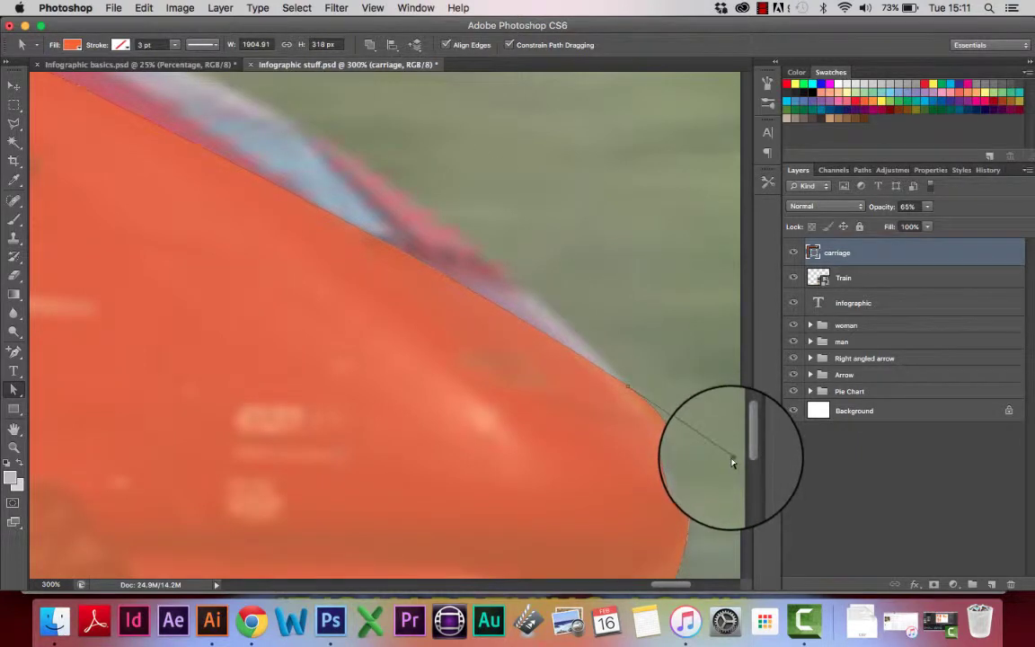
drag(732, 462, 626, 547)
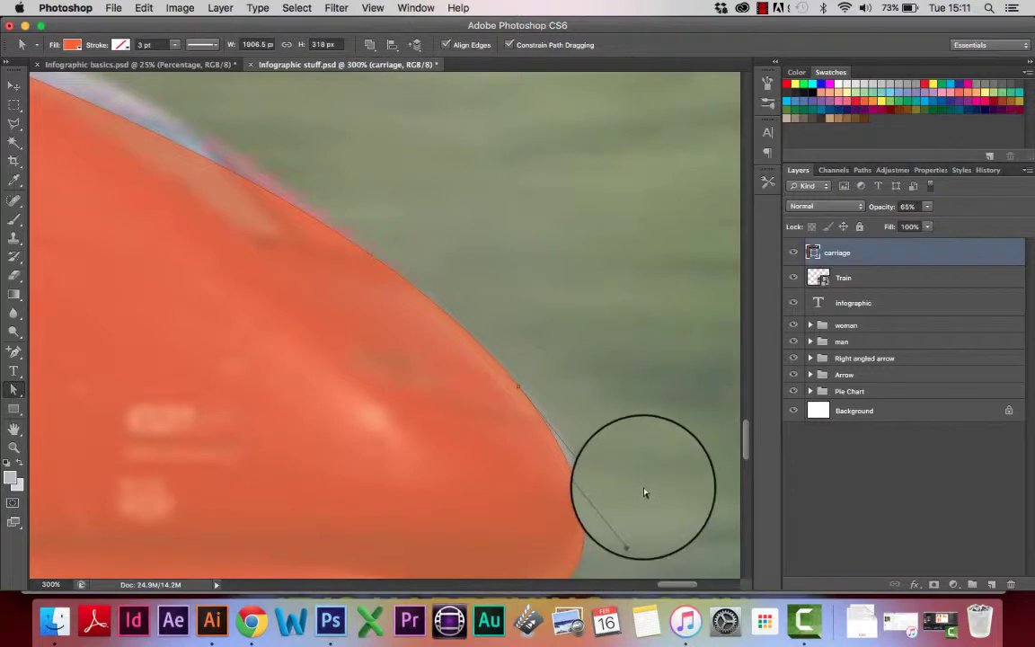
- Convert the carriage's roof corner anchor point into a smooth point with the Convert Point tool, curving the roofline down along the train's windscreen
key(ctrl+minus)
key(ctrl+minus)
key(ctrl+minus)
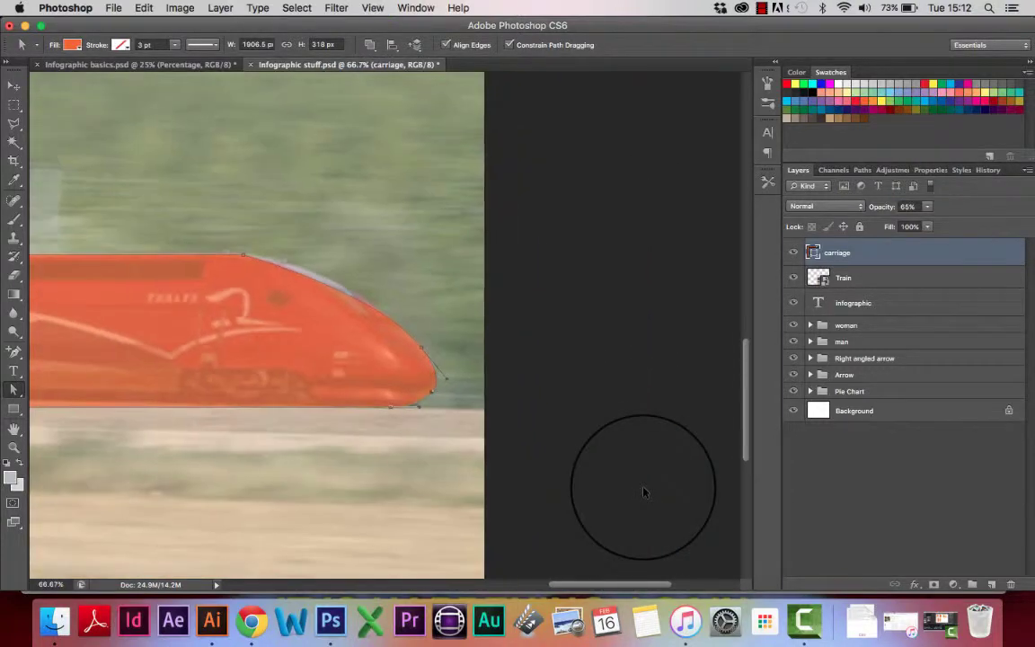
drag(375, 369, 540, 376)
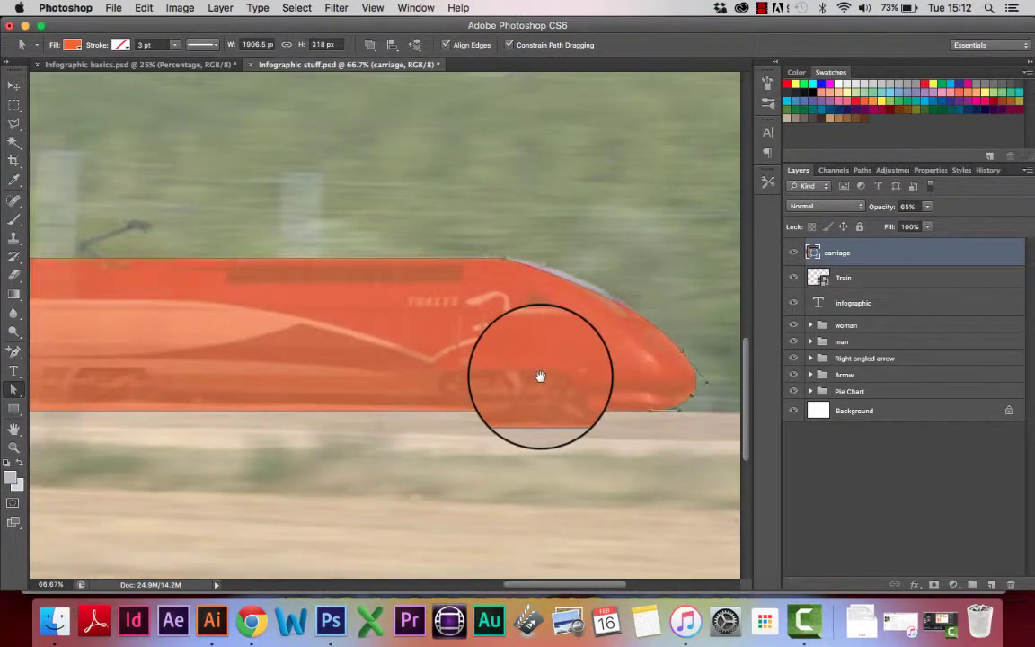
key(ctrl+minus)
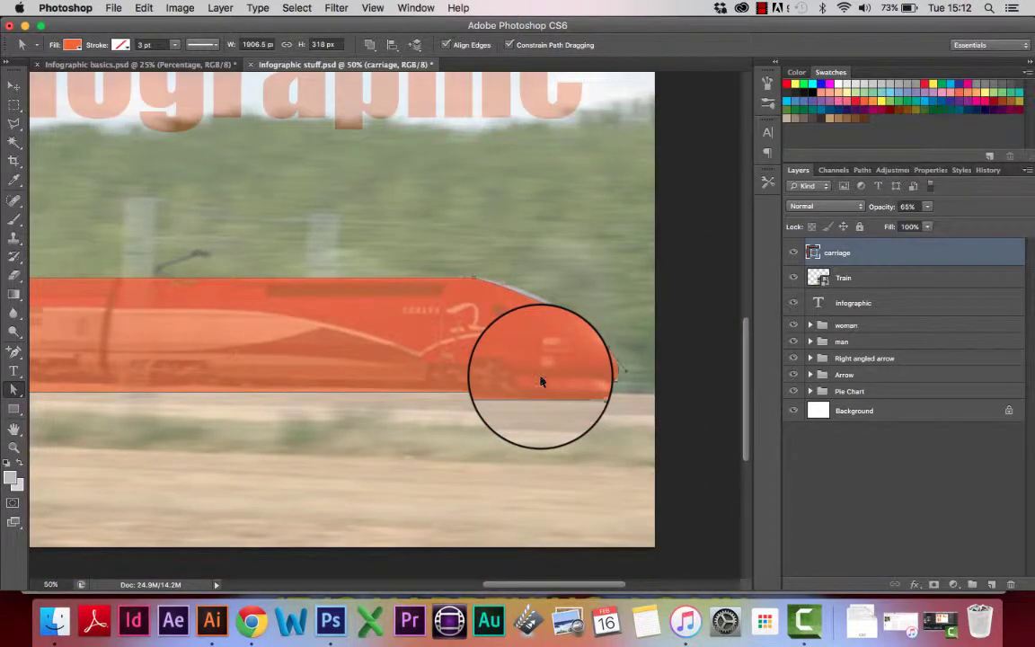
key(ctrl+plus)
key(ctrl+plus)
drag(594, 247, 197, 434)
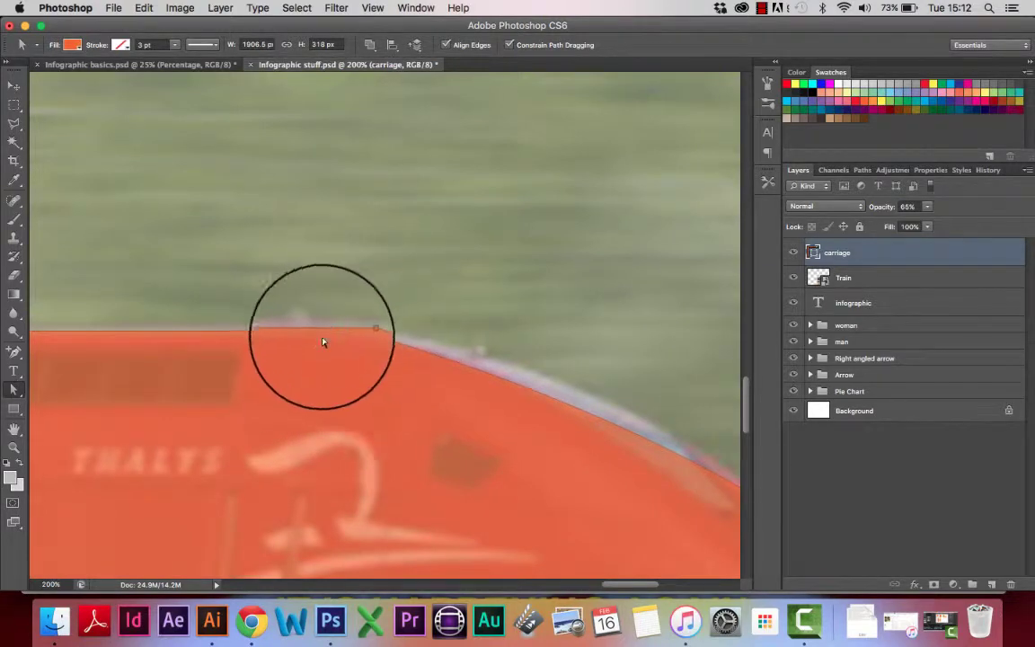
key(ctrl+plus)
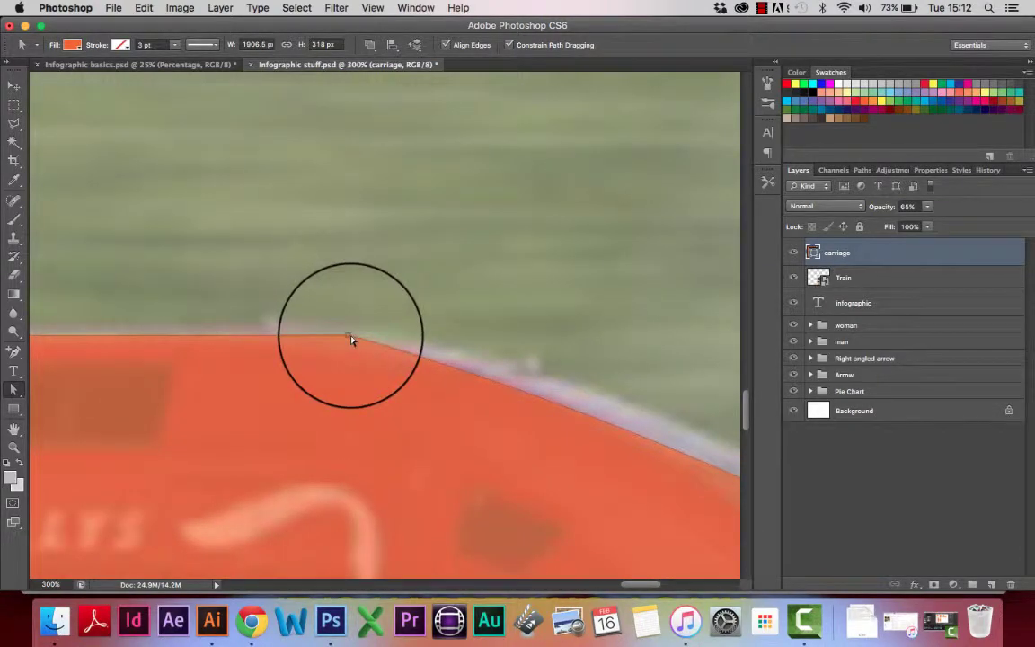
drag(351, 334, 282, 335)
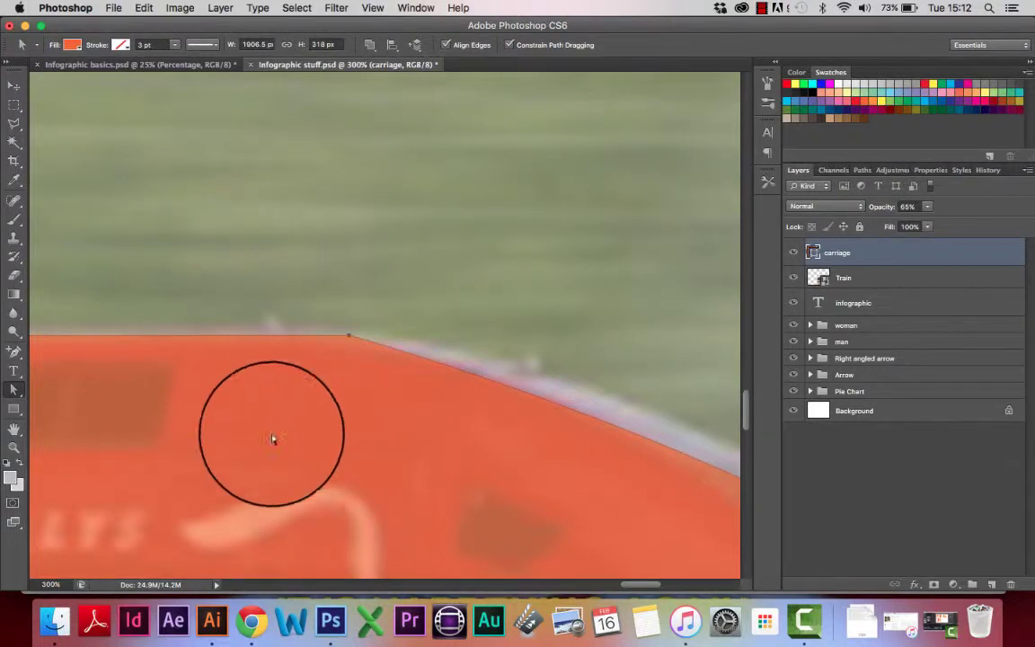
click(14, 355)
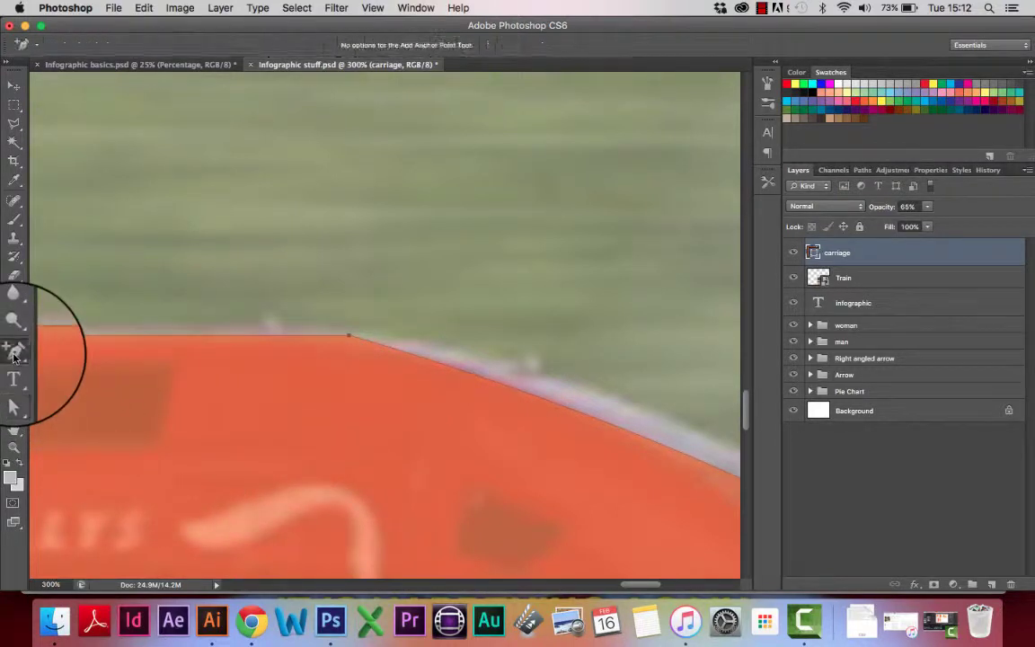
click(13, 355)
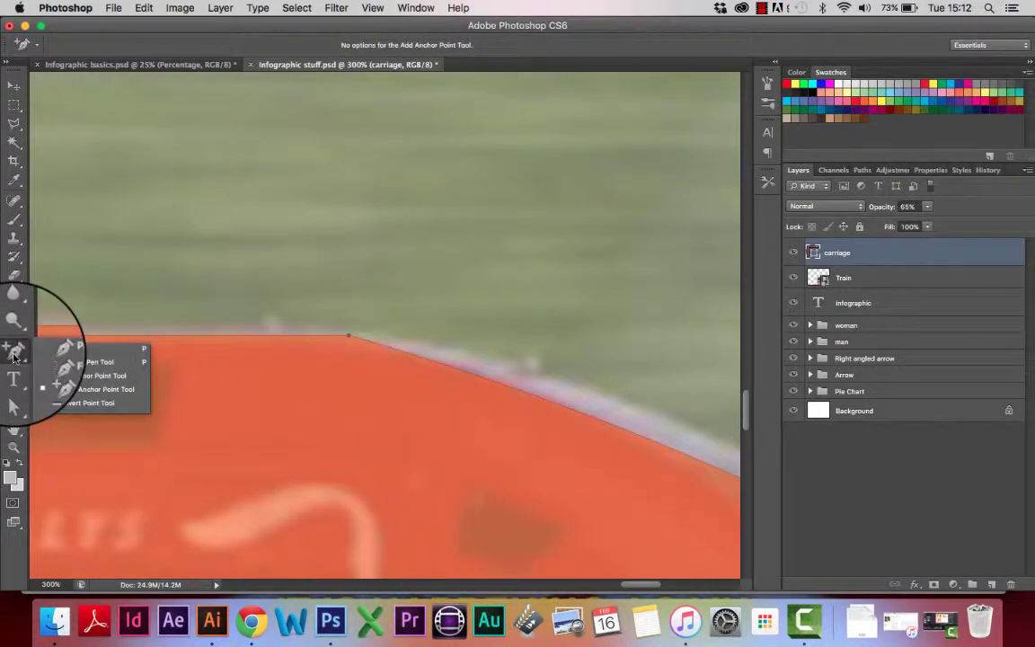
click(79, 404)
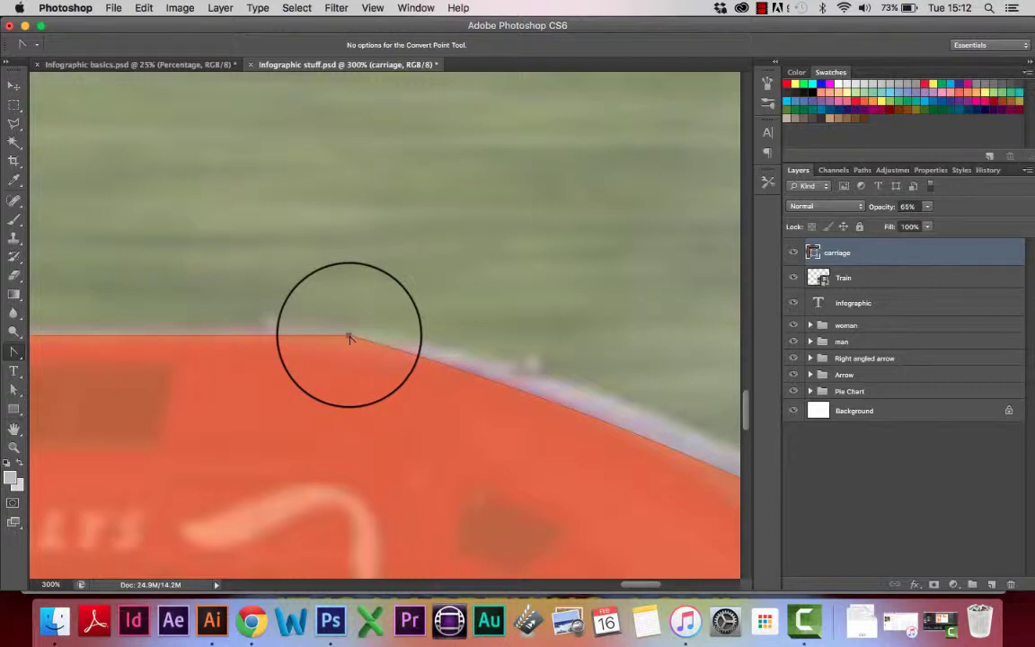
drag(349, 336, 576, 369)
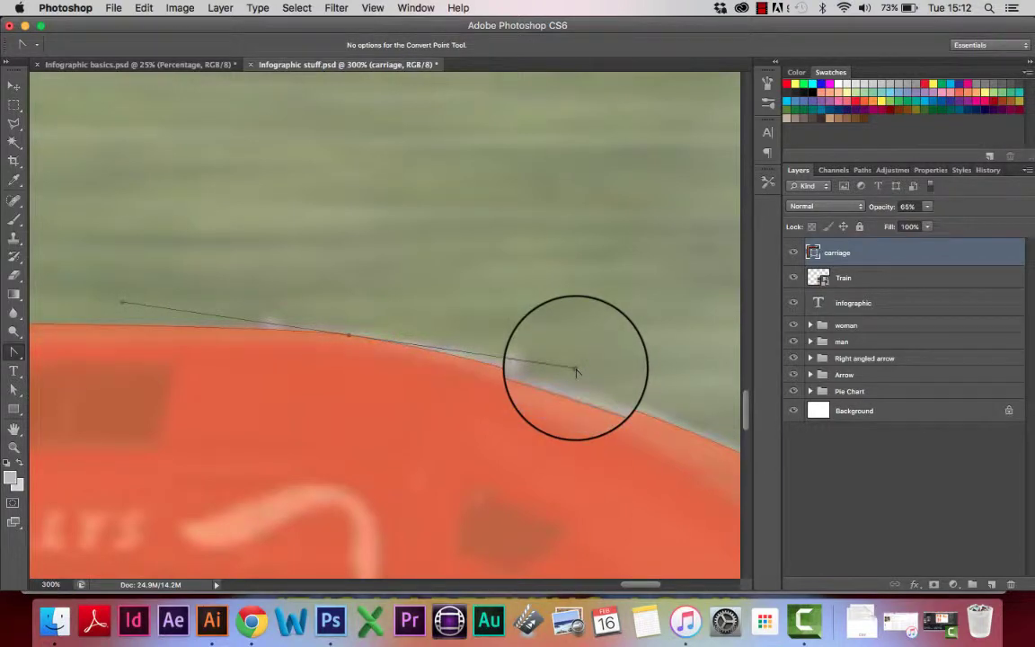
- Preview the solid silhouette by setting the carriage layer's opacity to 100% and hiding the Train photo layer
key(super+minus)
key(super+minus)
key(super+minus)
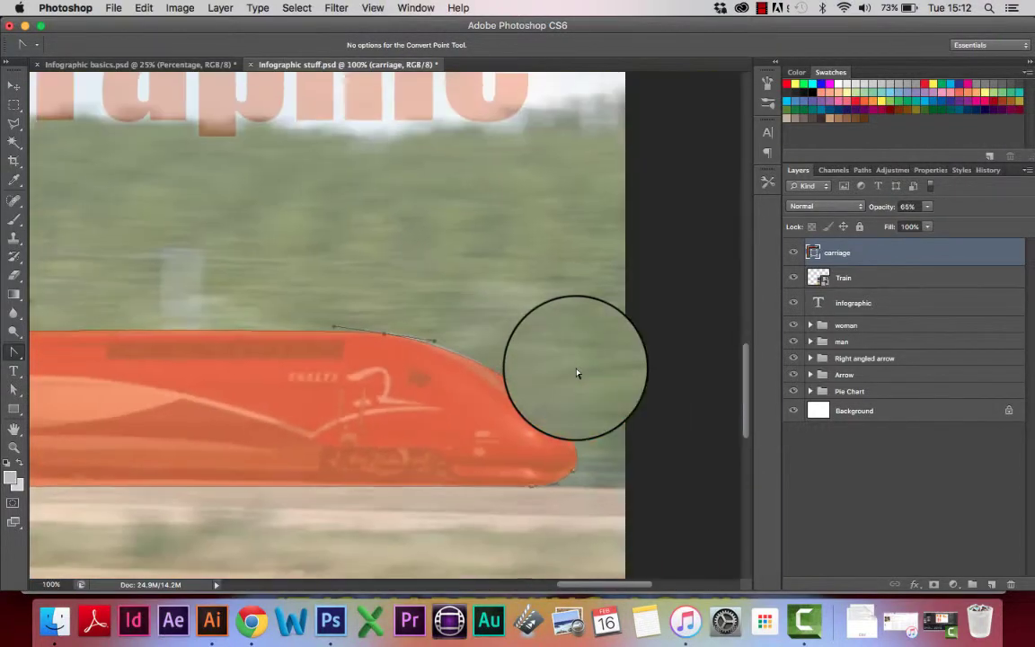
key(super+minus)
key(super+minus)
key(super+minus)
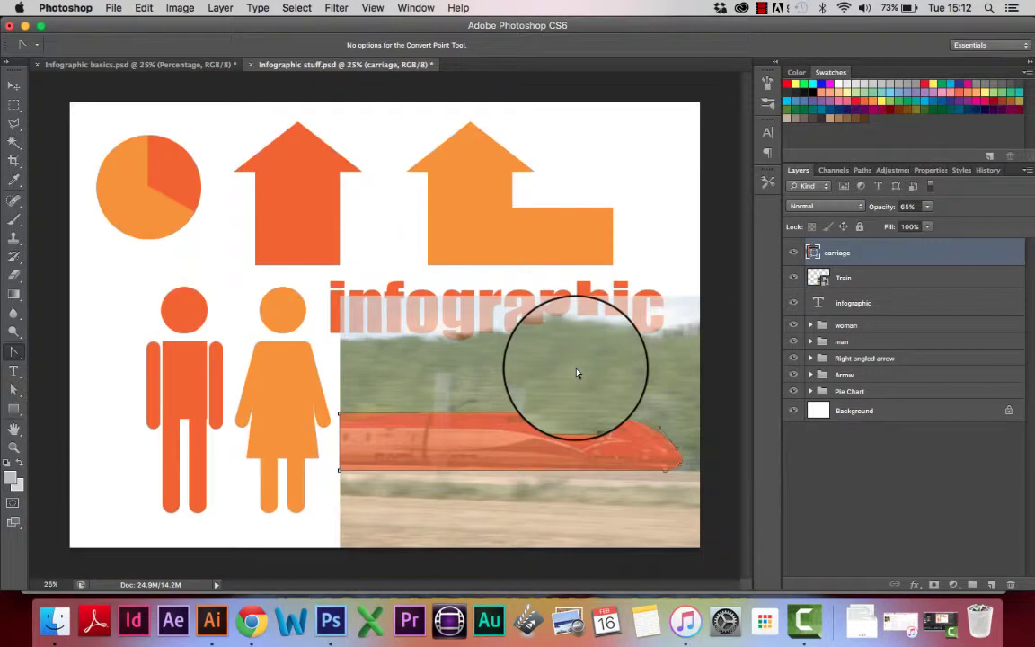
key(super+equal)
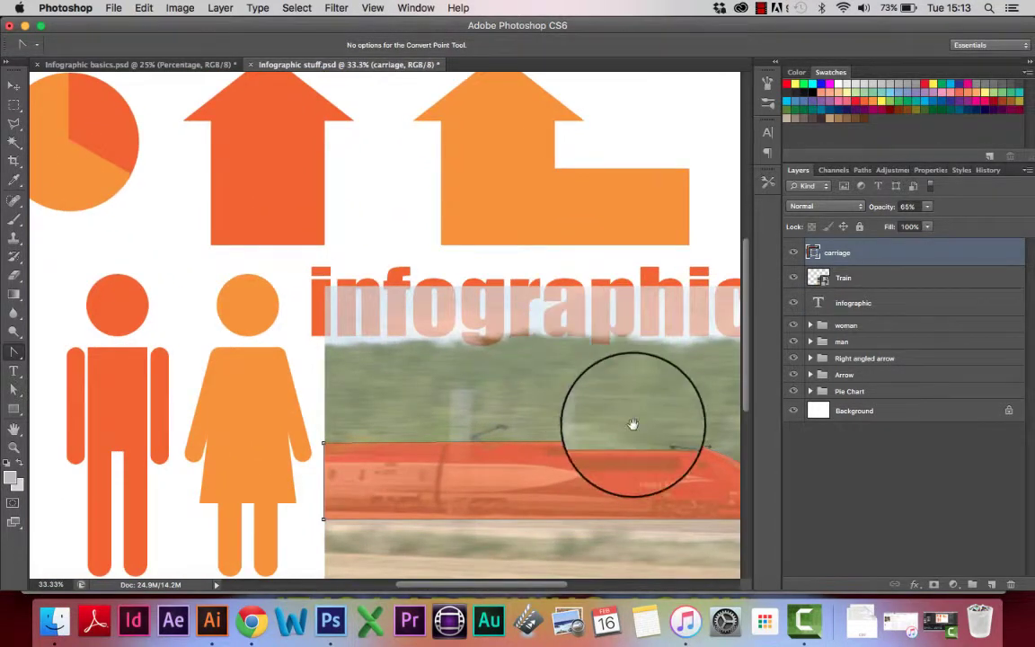
drag(635, 428, 453, 360)
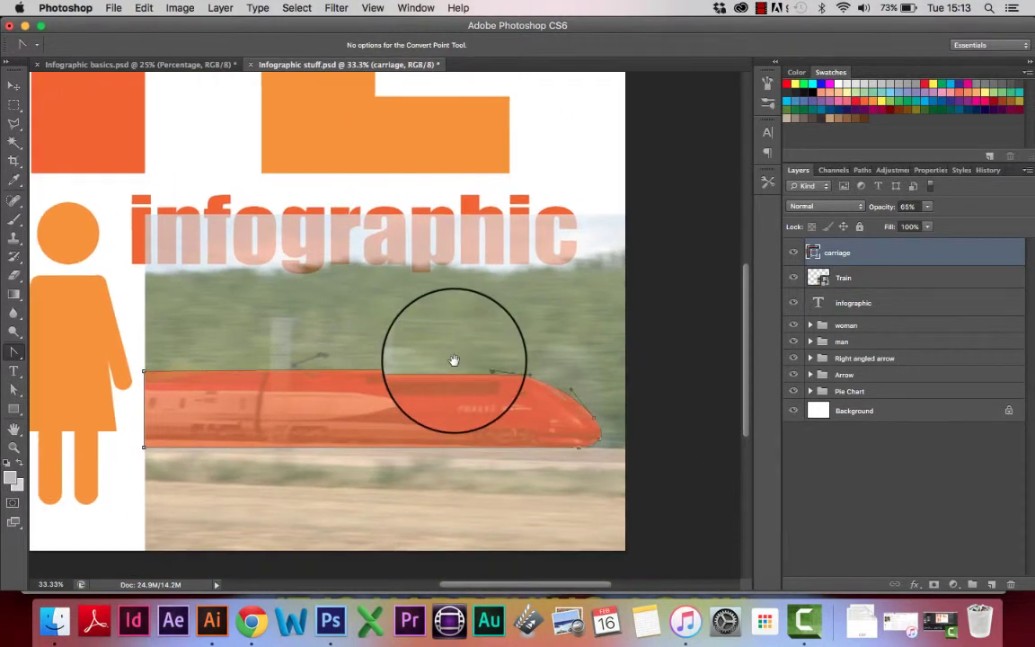
click(908, 206)
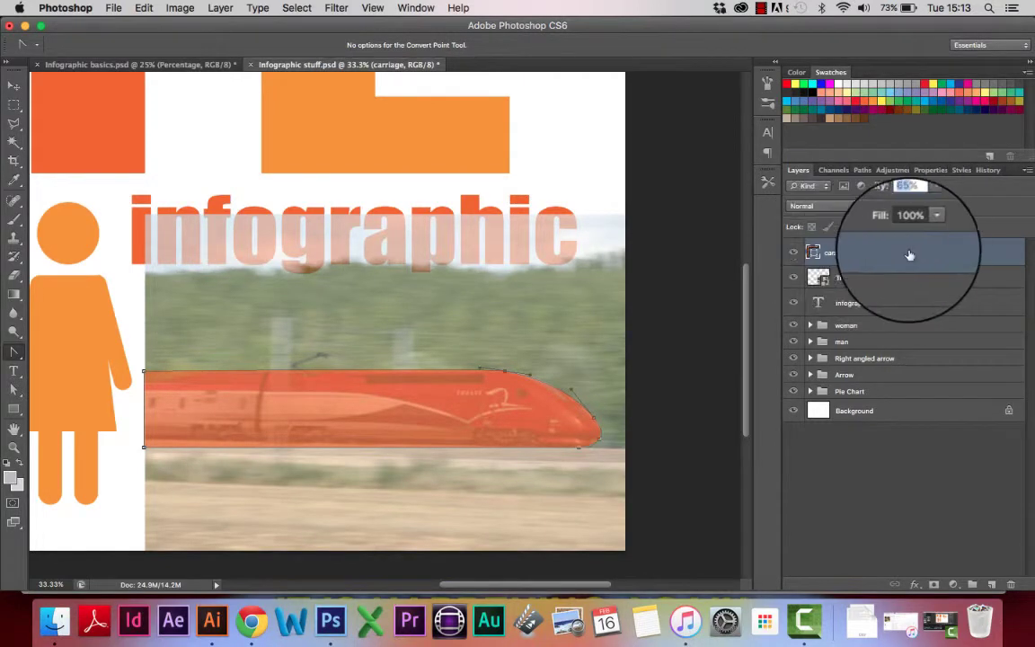
text(100)
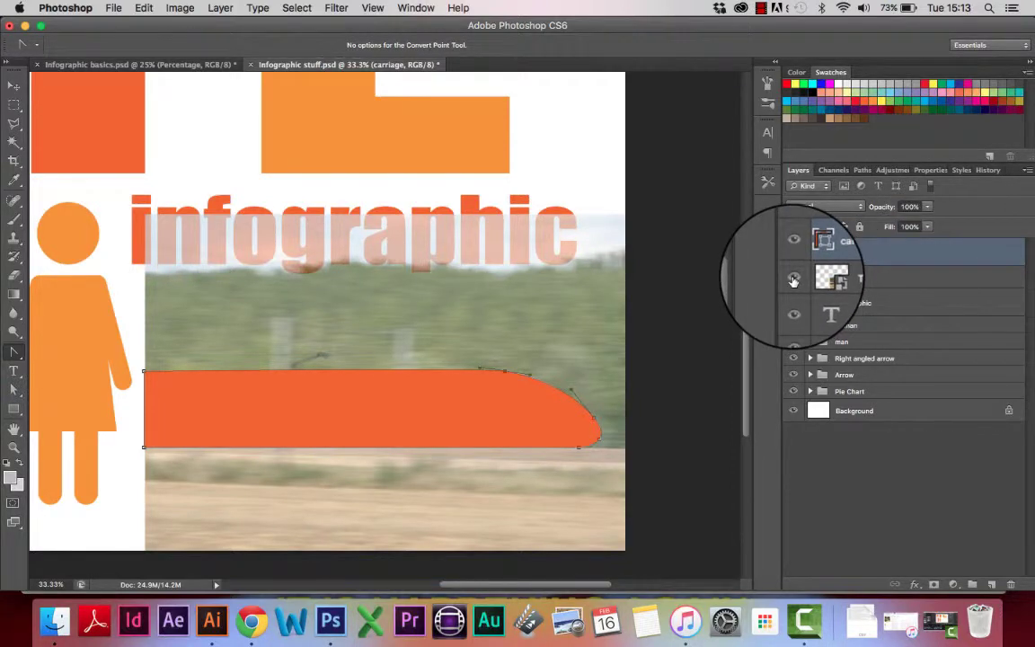
click(794, 282)
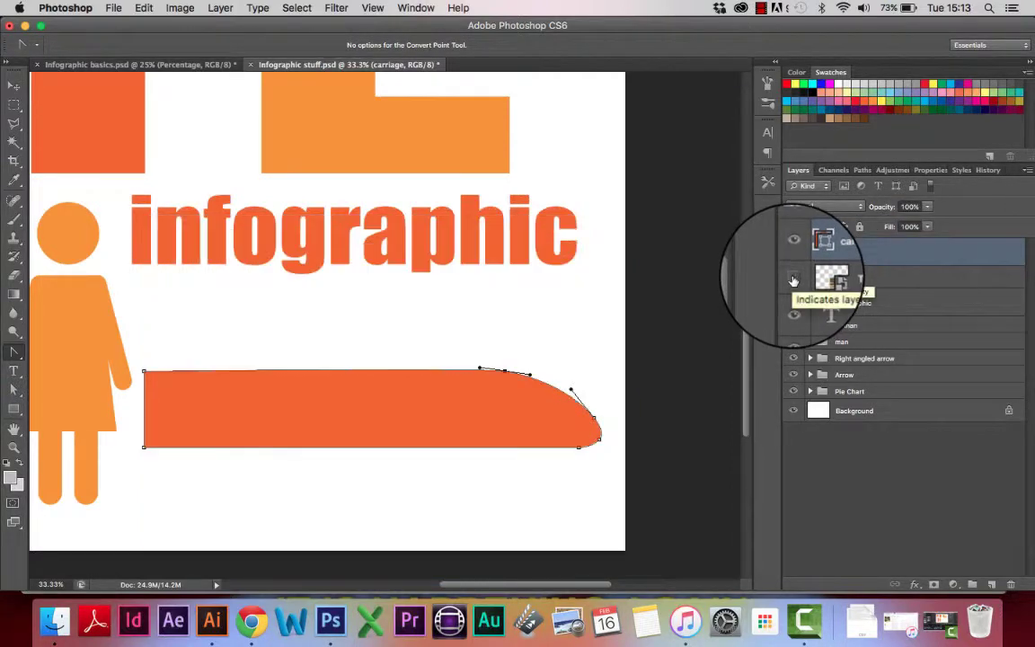
click(895, 278)
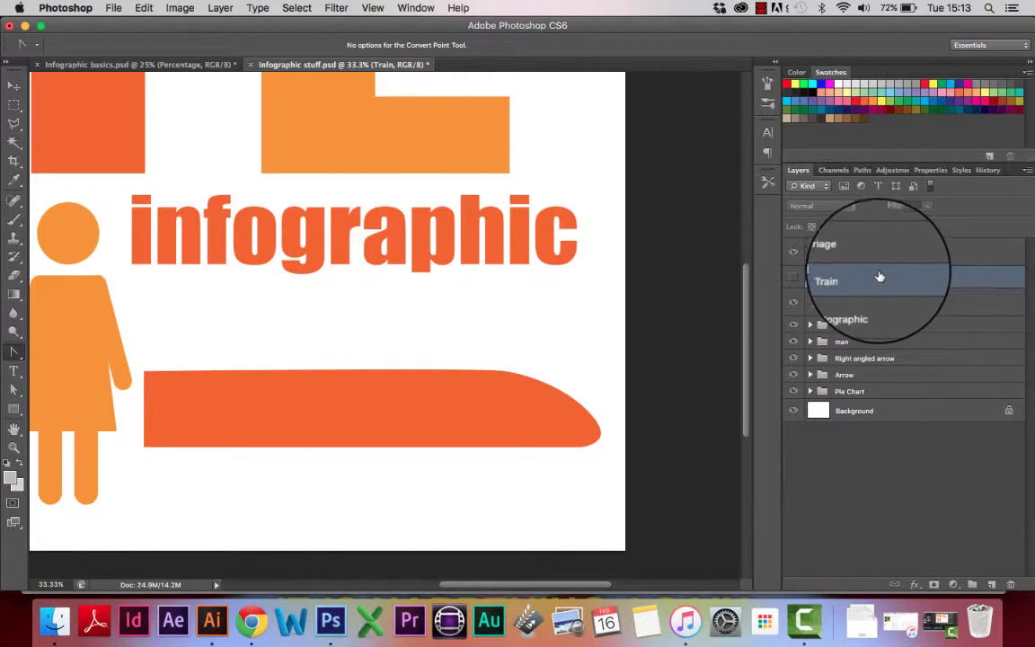
- Show the Train photo layer again and set the carriage layer's opacity to 65%
click(793, 277)
click(824, 256)
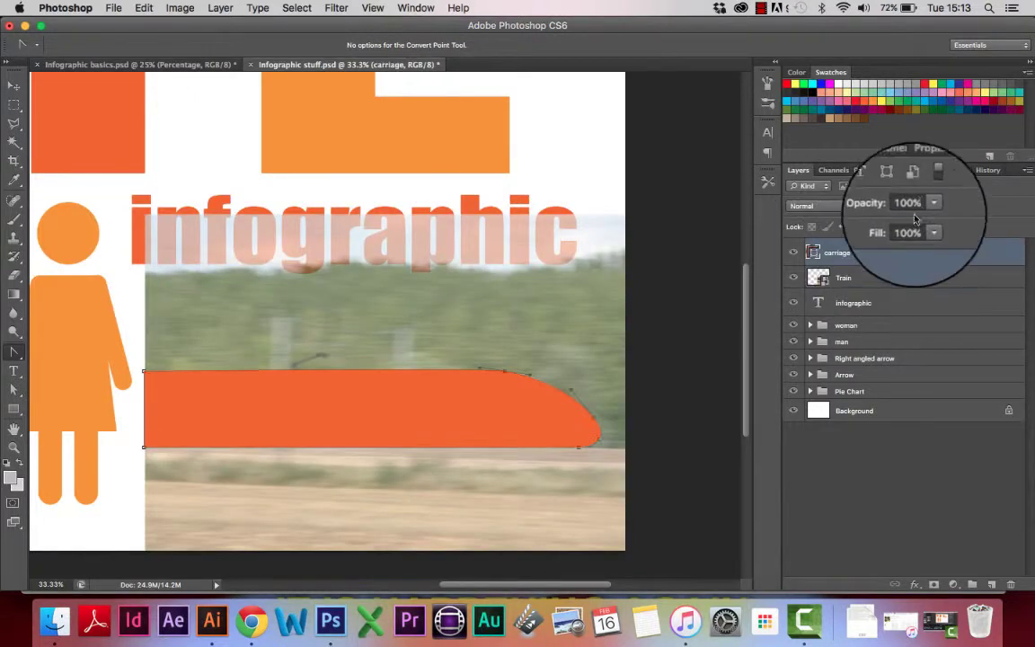
click(887, 209)
text(60)
key(Return)
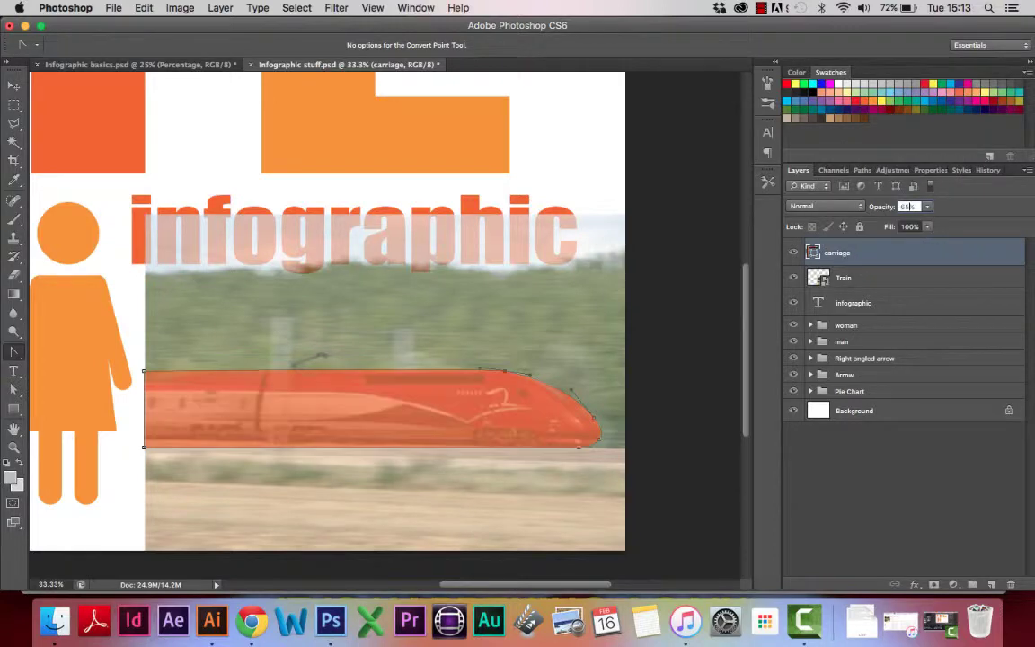
- Draw a rounded rectangle window about 172 × 92 px with a 50 px radius on the upper carriage behind the nose, and fill it white
key(super+plus)
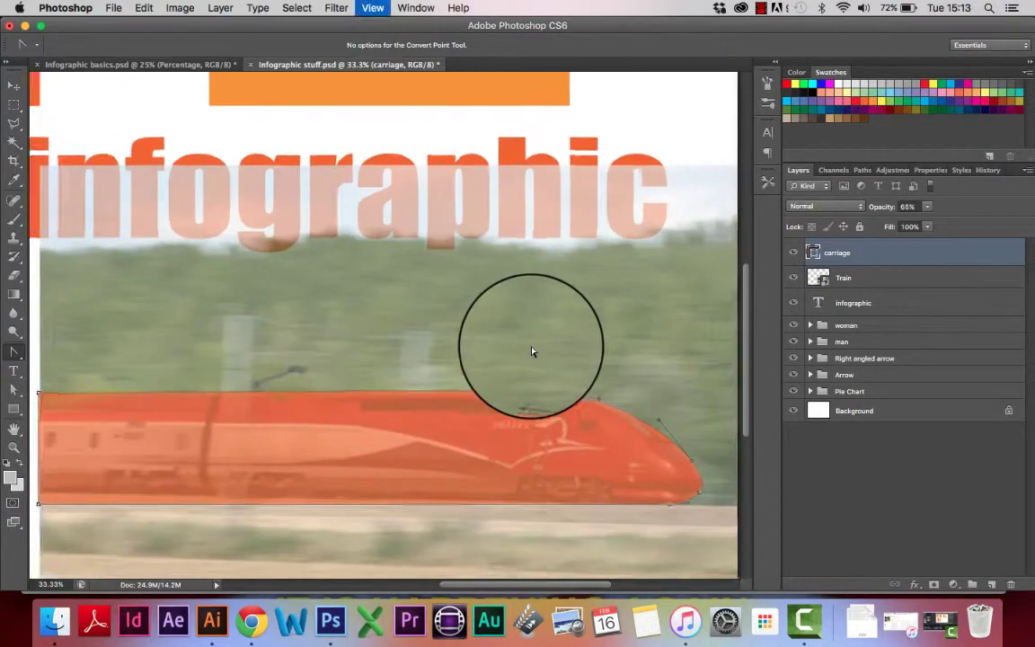
drag(402, 536, 383, 446)
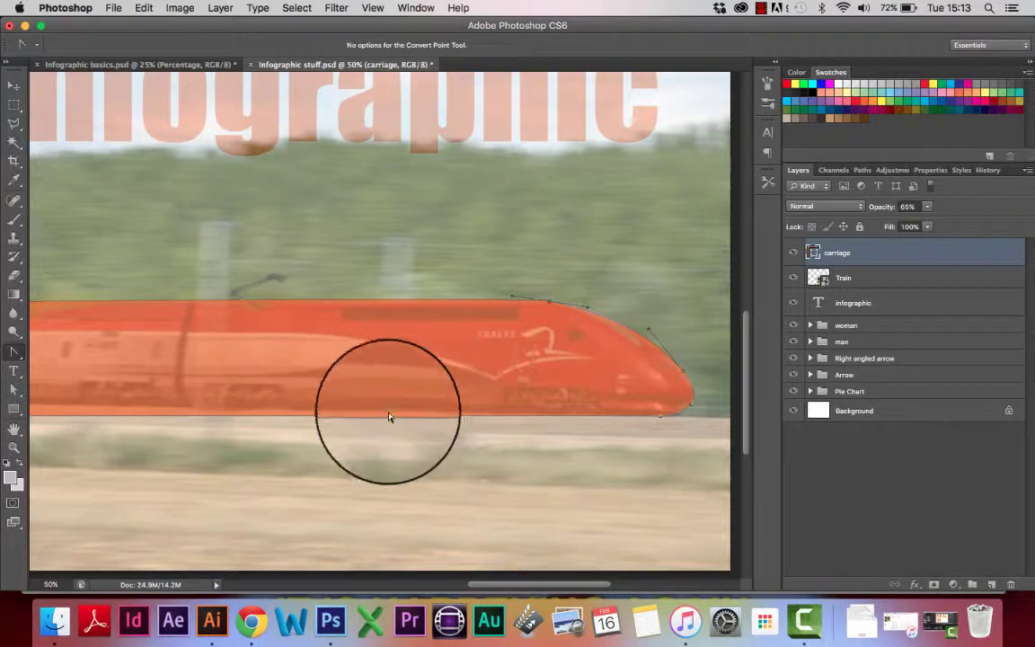
scroll(389, 416, left, 3)
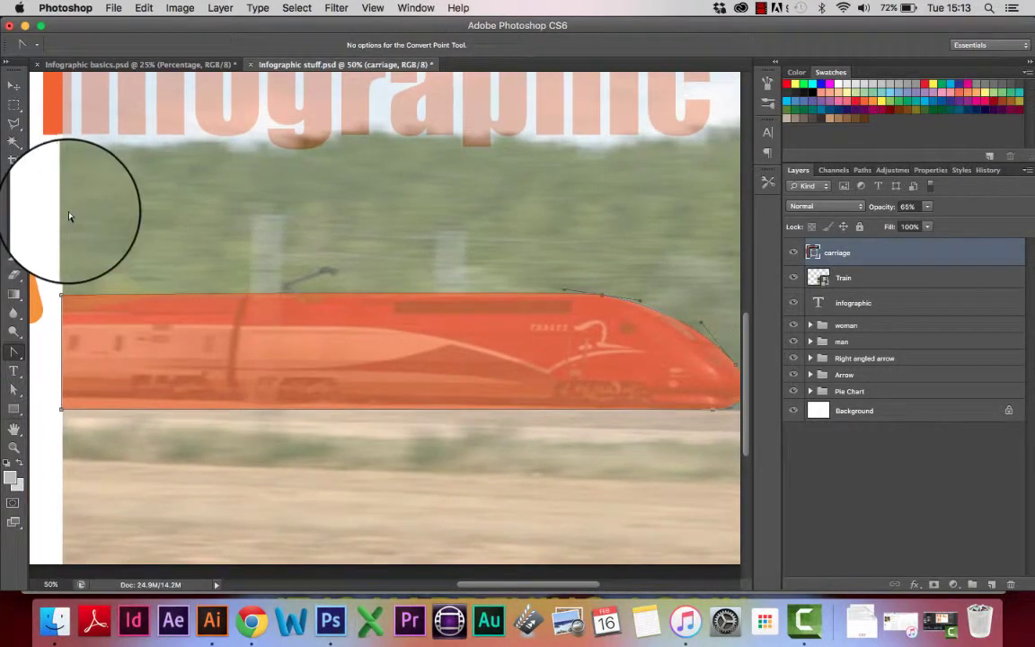
click(14, 410)
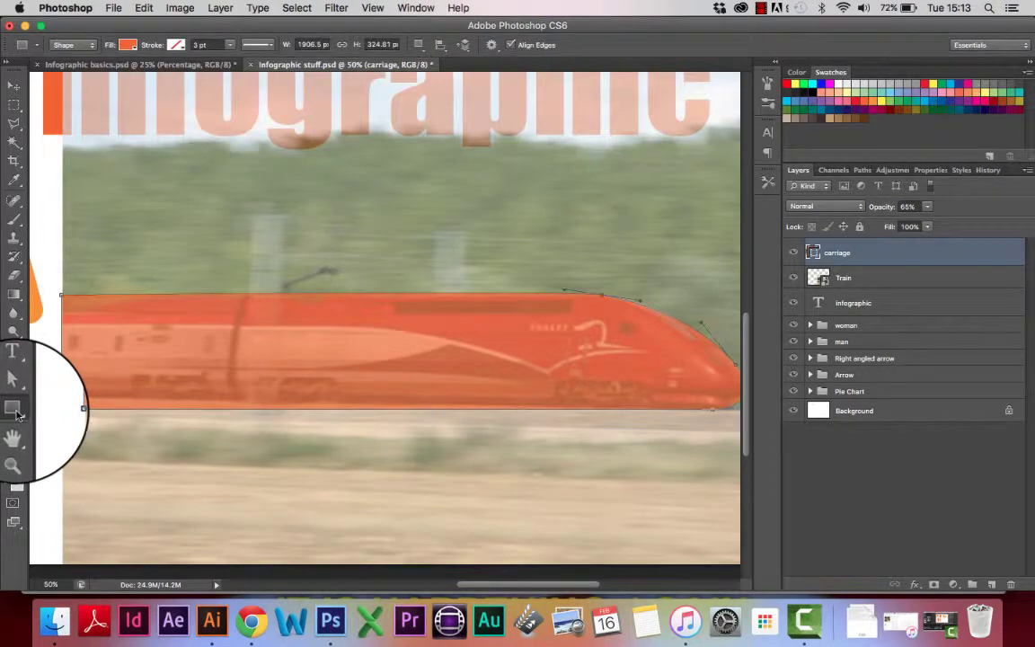
click(17, 413)
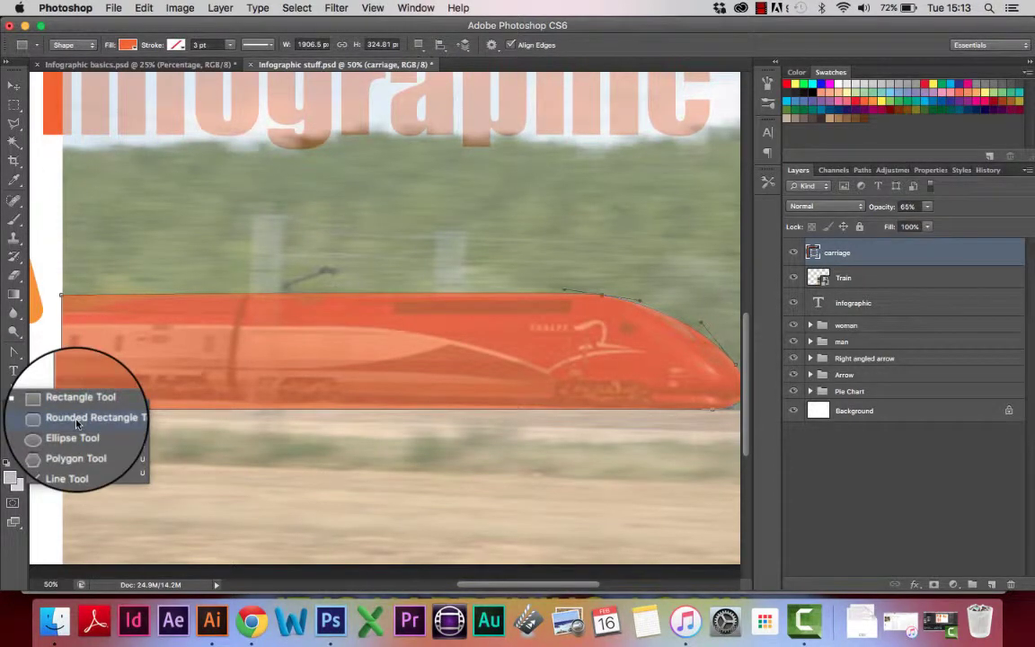
click(77, 424)
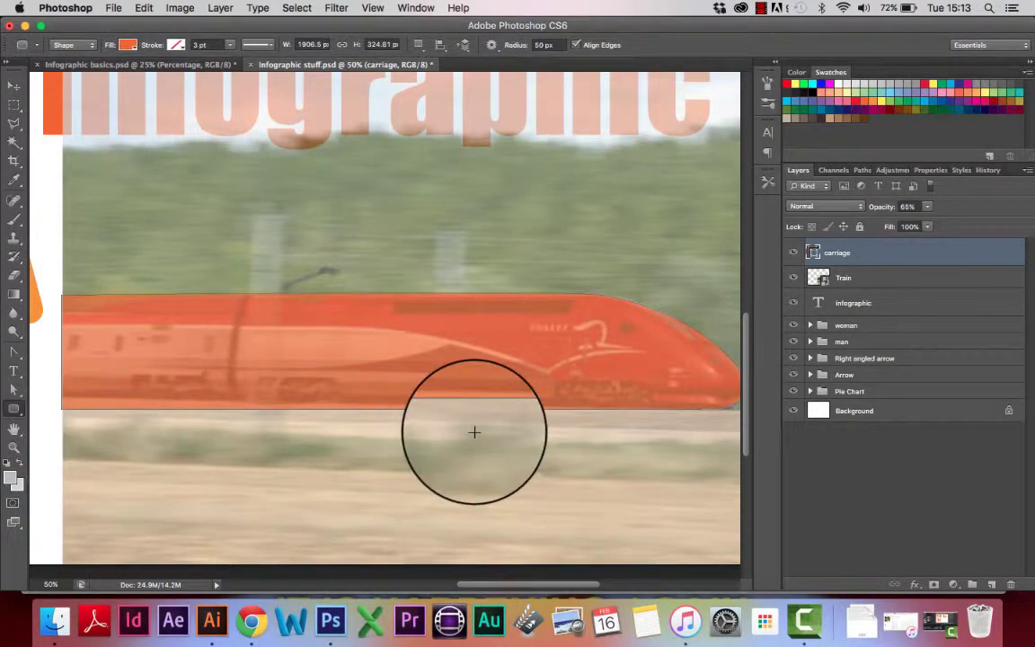
drag(494, 311, 555, 344)
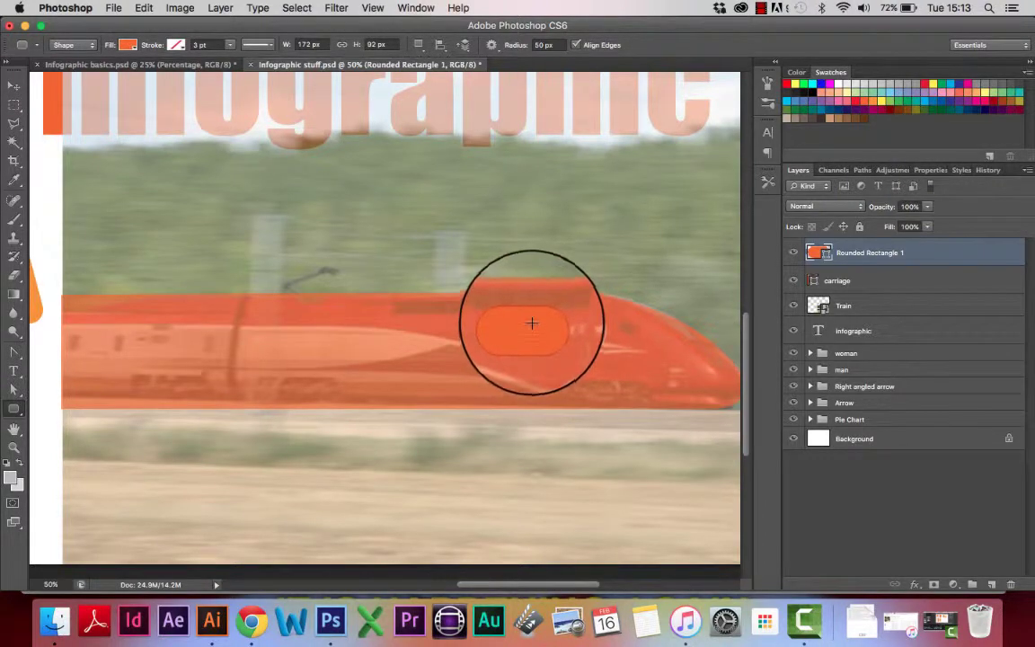
click(127, 44)
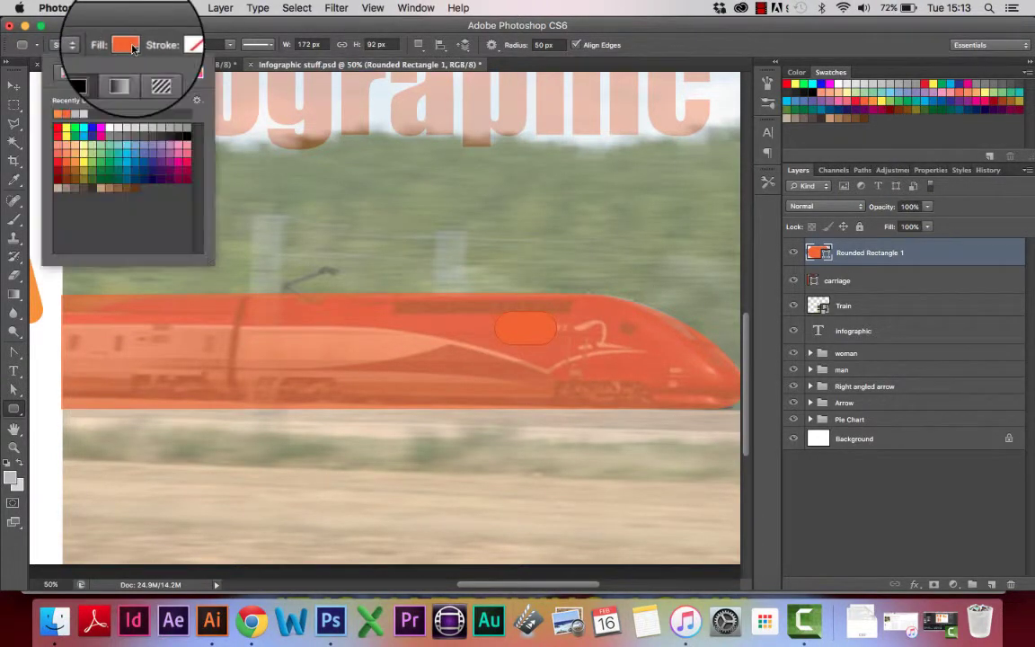
click(110, 128)
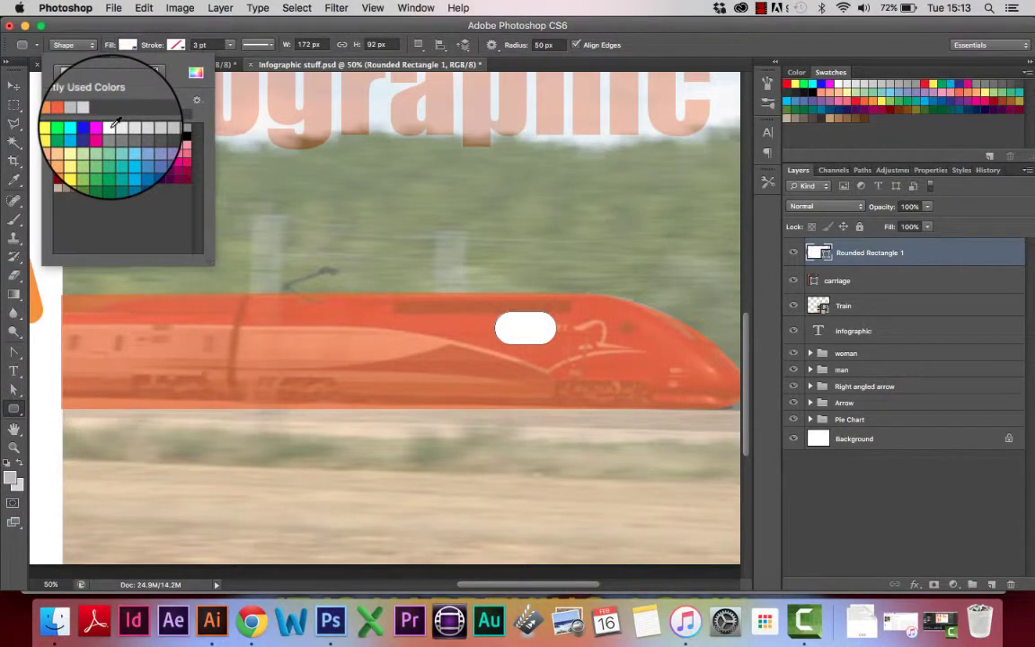
- Duplicate the white window's layer and place the copy level with the original, a small gap further toward the train's rear
click(15, 85)
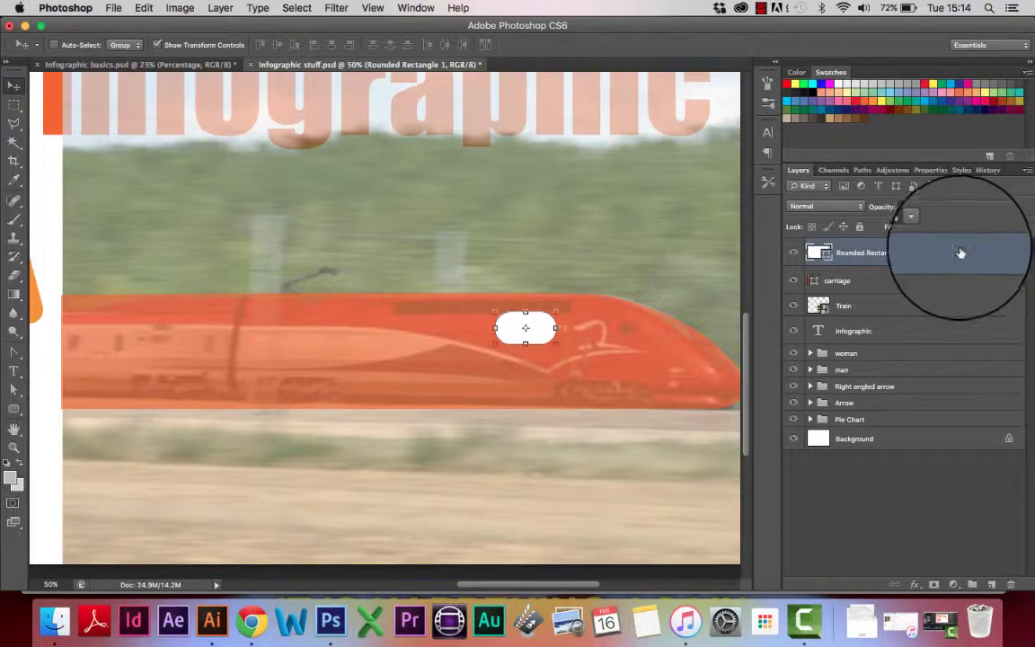
drag(961, 253, 990, 585)
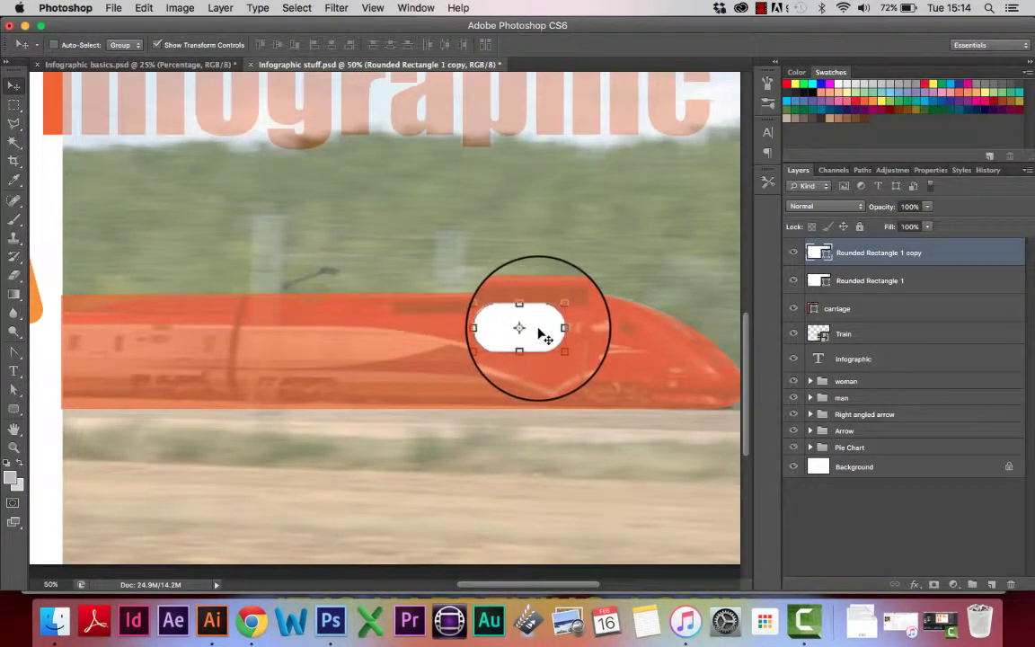
drag(539, 331, 458, 331)
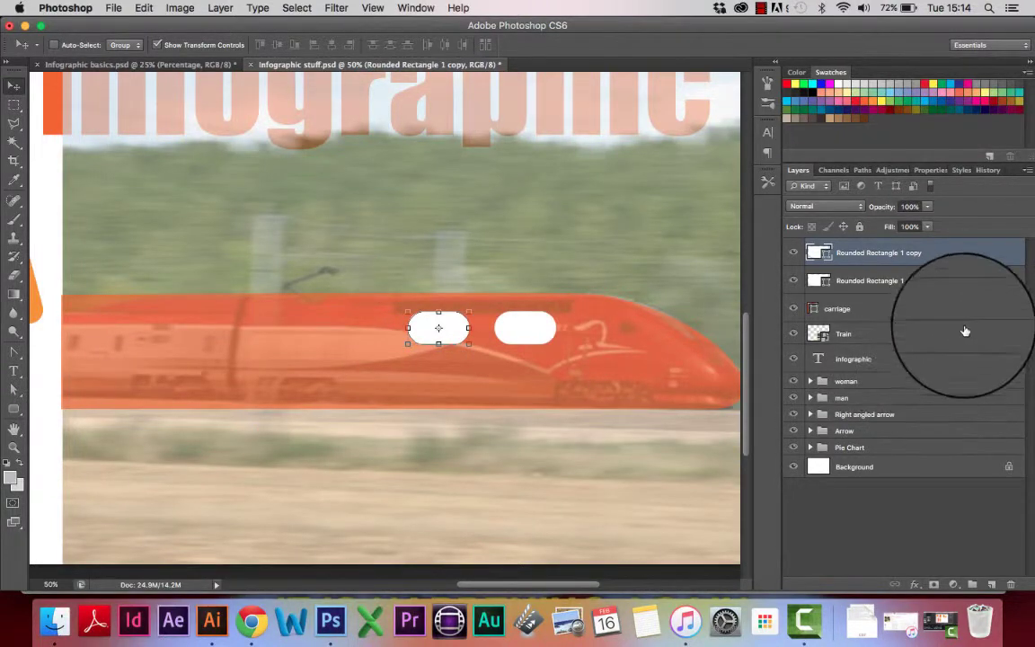
- Duplicate both window layers together and move the copied pair toward the train's rear to continue an evenly spaced row of four
shift+click(940, 284)
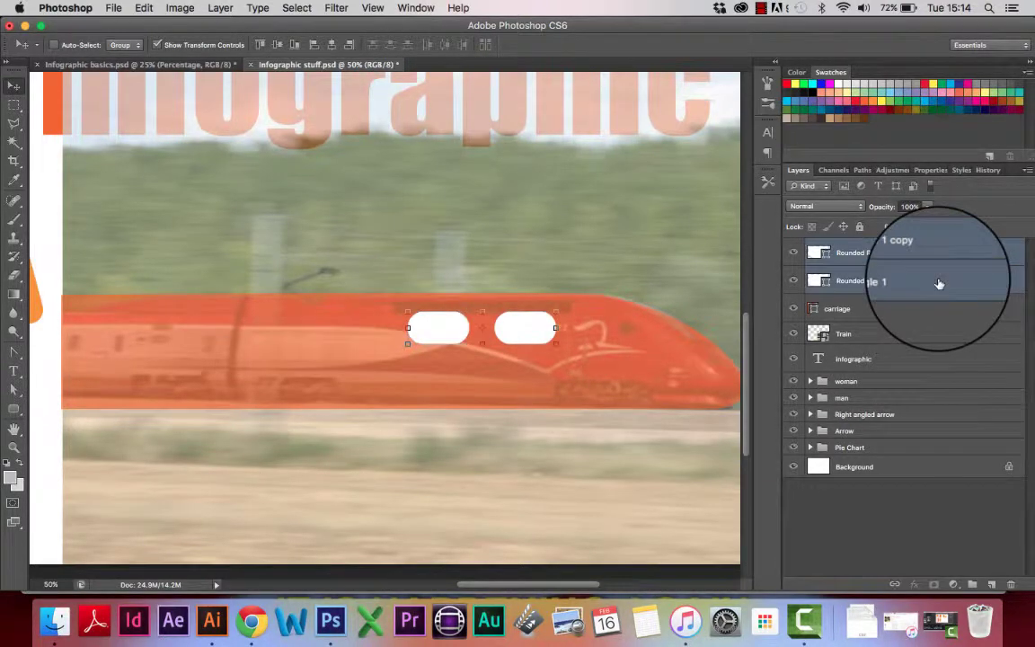
drag(941, 283, 992, 584)
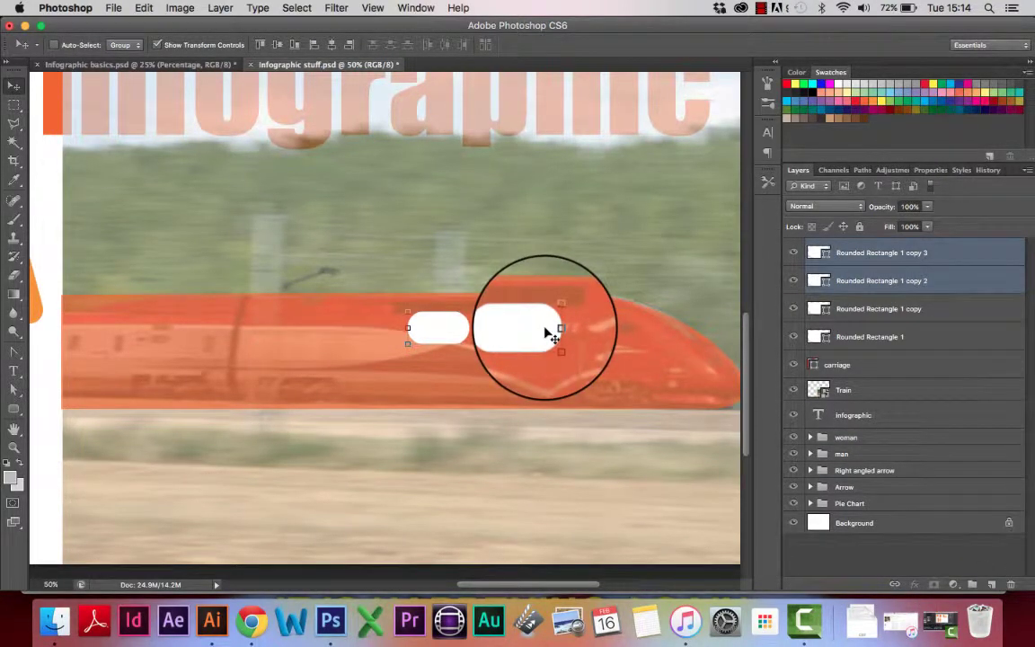
drag(552, 334, 375, 337)
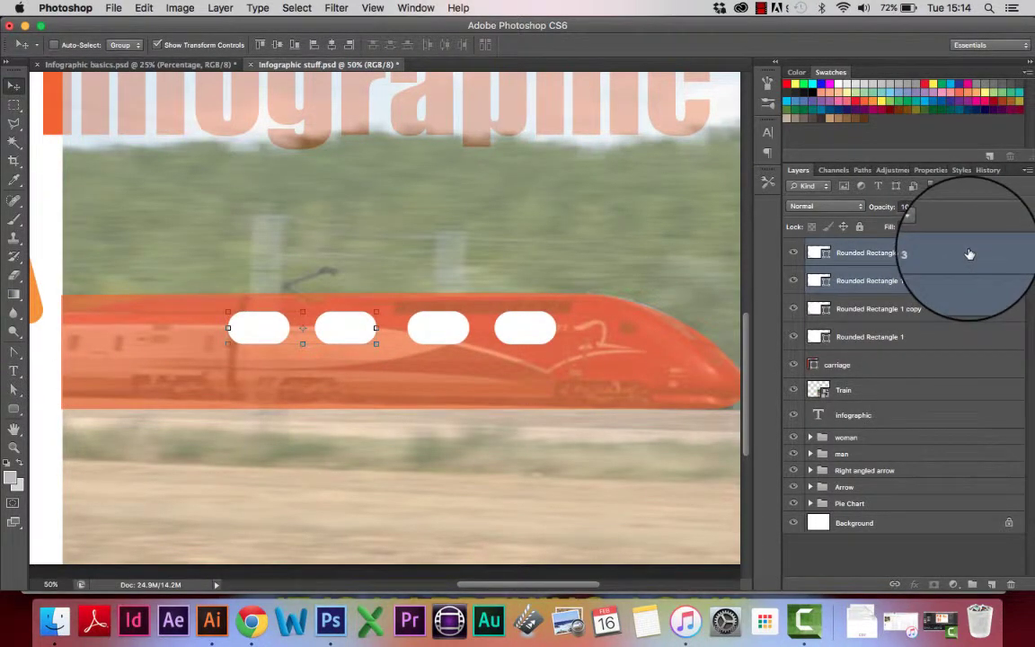
- Duplicate the two rearmost window layers together and move the copies level toward the train's rear, extending the row to six windows
drag(970, 255, 993, 585)
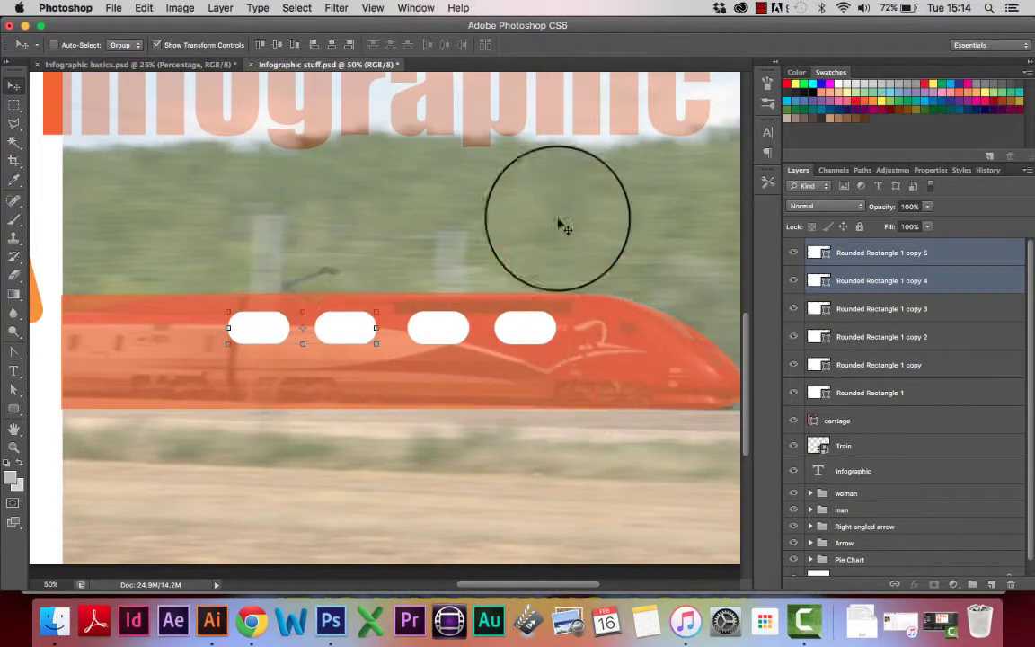
drag(396, 286, 361, 332)
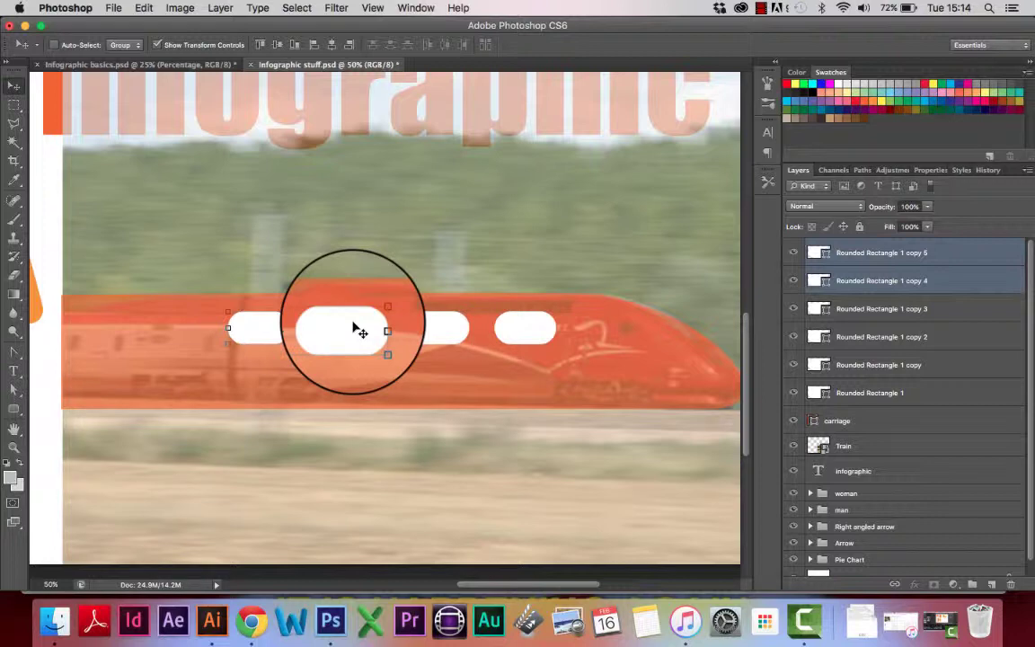
drag(356, 329, 168, 322)
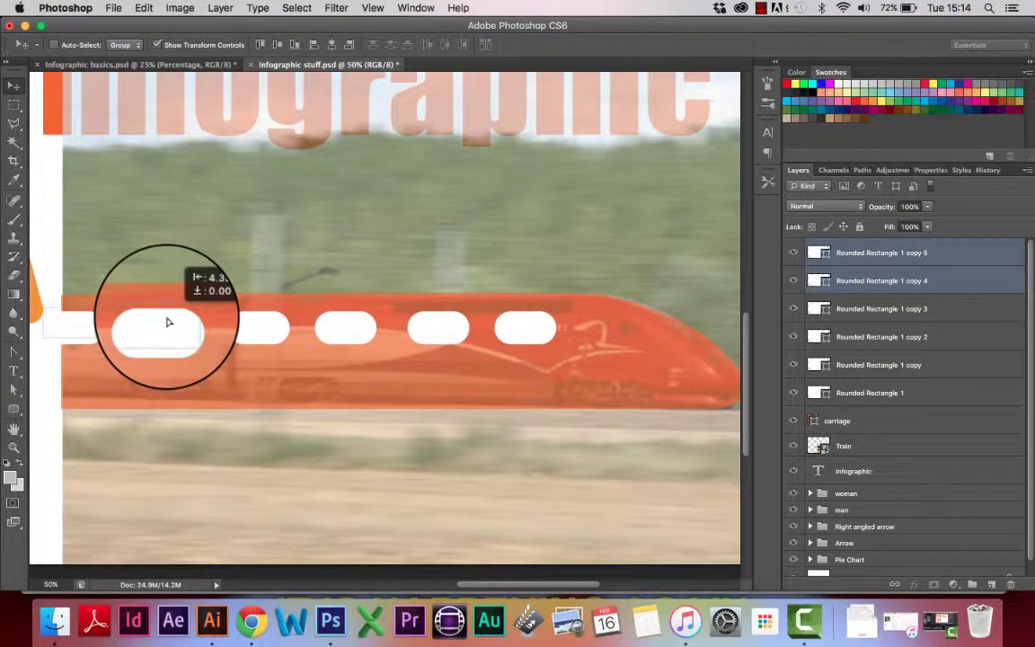
drag(174, 325, 172, 325)
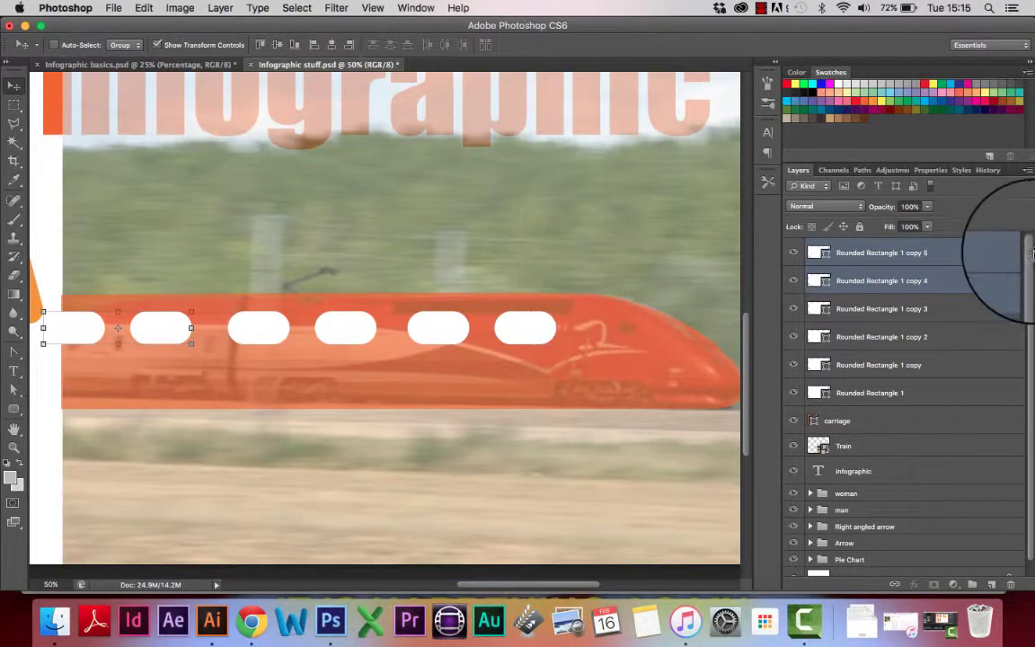
- Rename the layer of the window nearest the nose "window 1" and the layer of the one behind it "window 2"
click(957, 393)
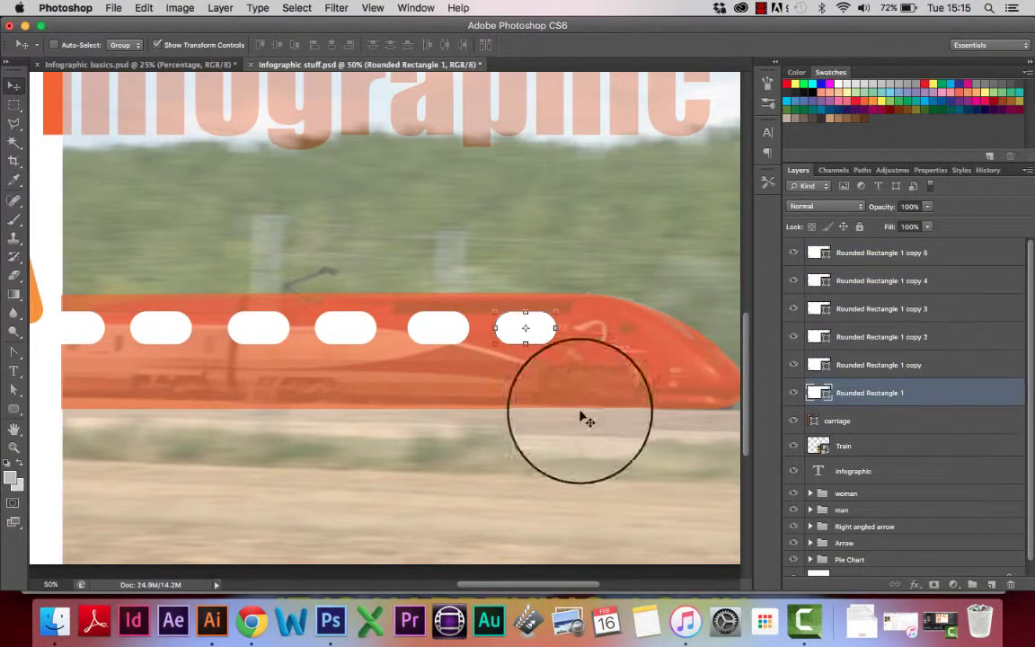
key(super+minus)
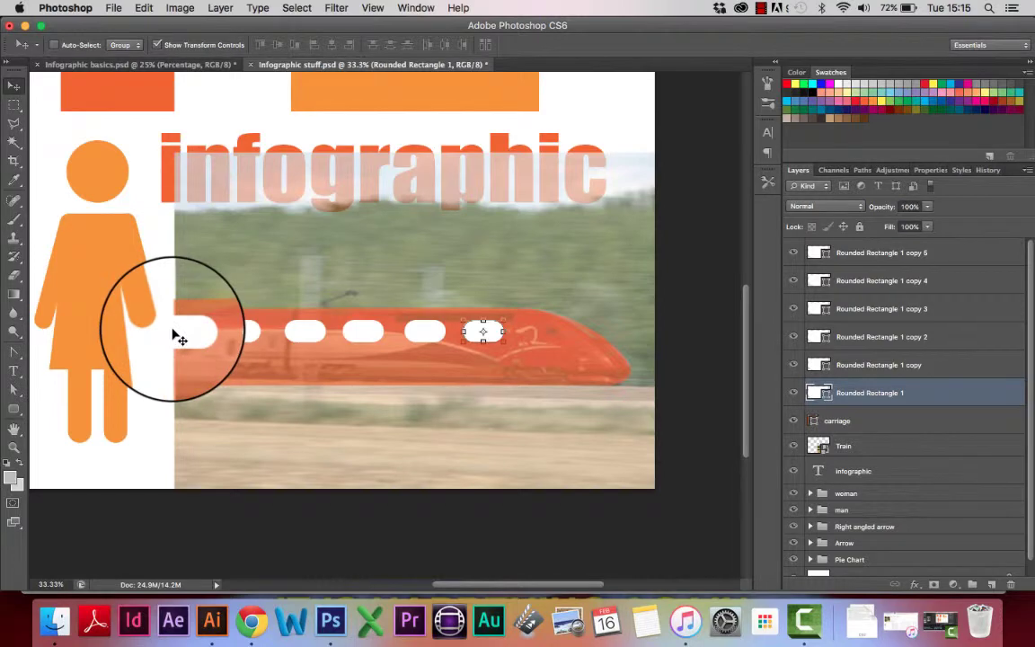
drag(165, 276, 171, 261)
key(super+z)
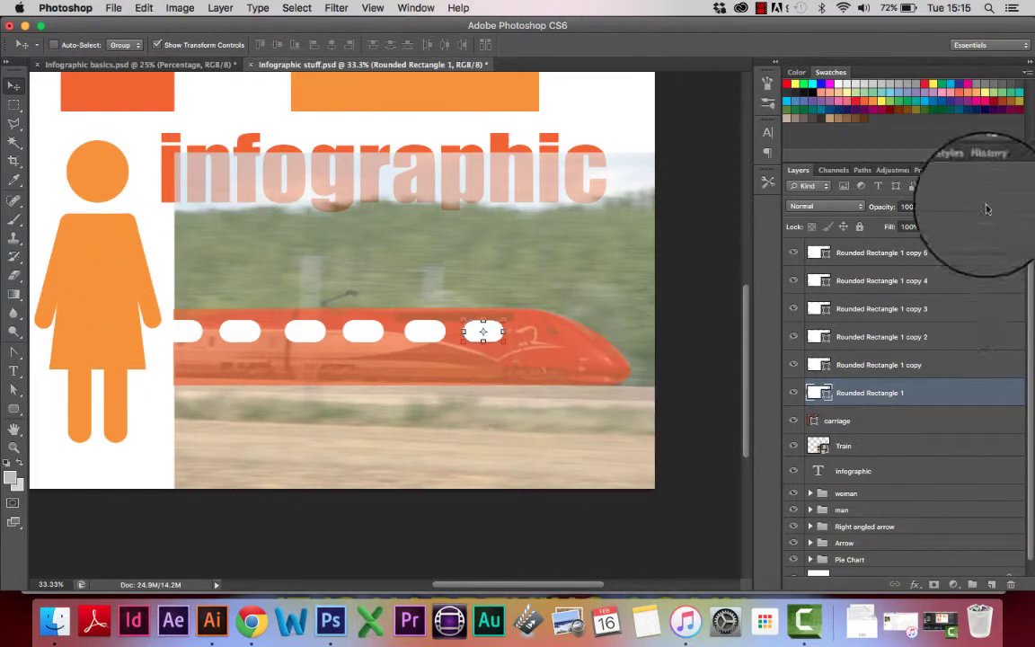
click(906, 448)
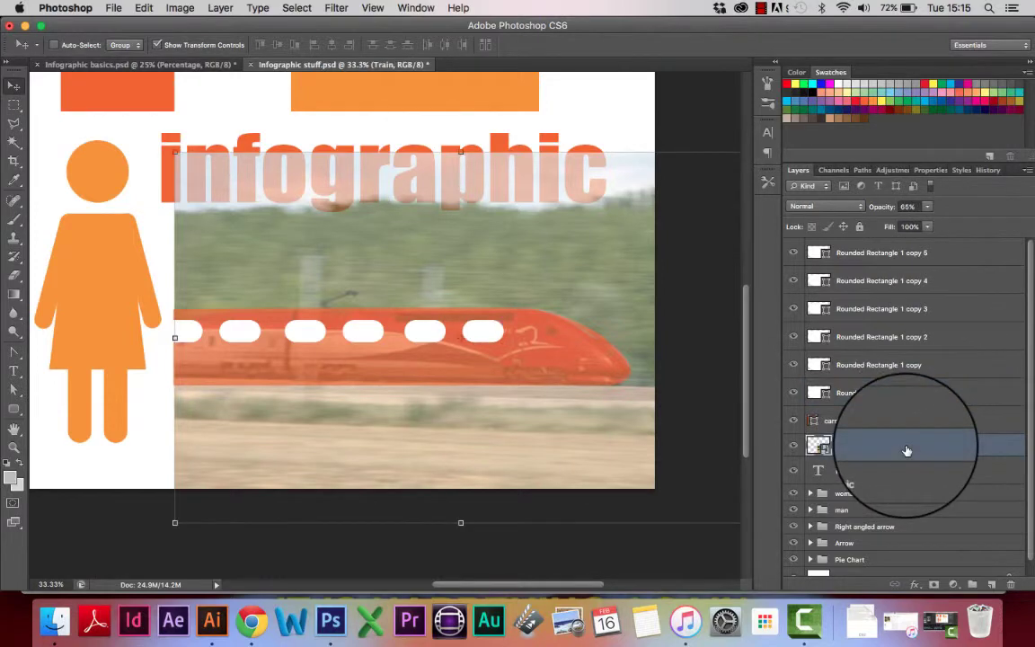
click(897, 401)
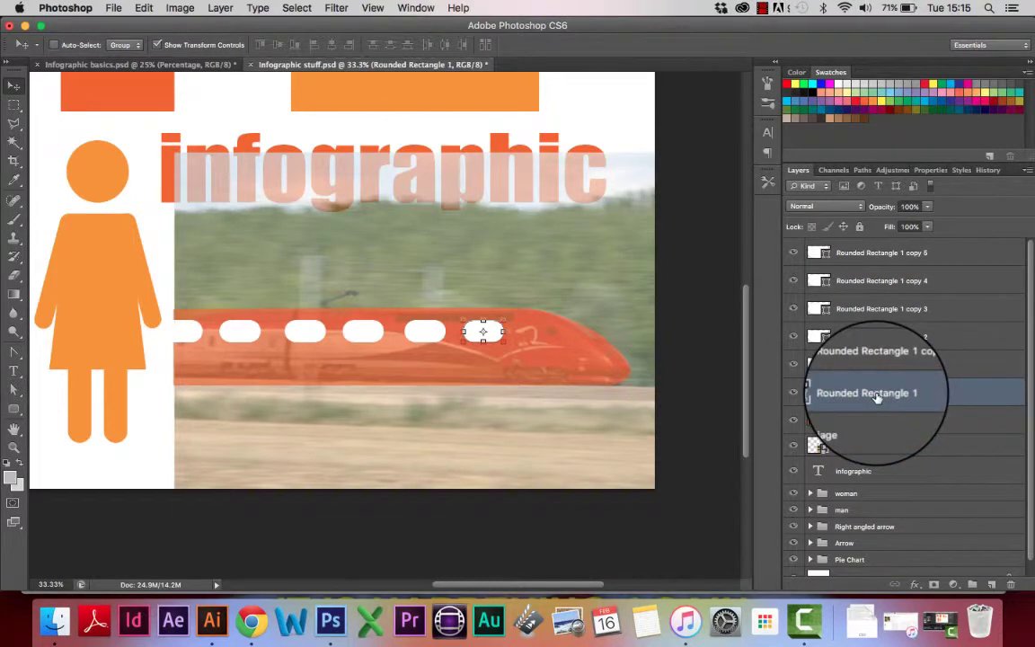
text(window)
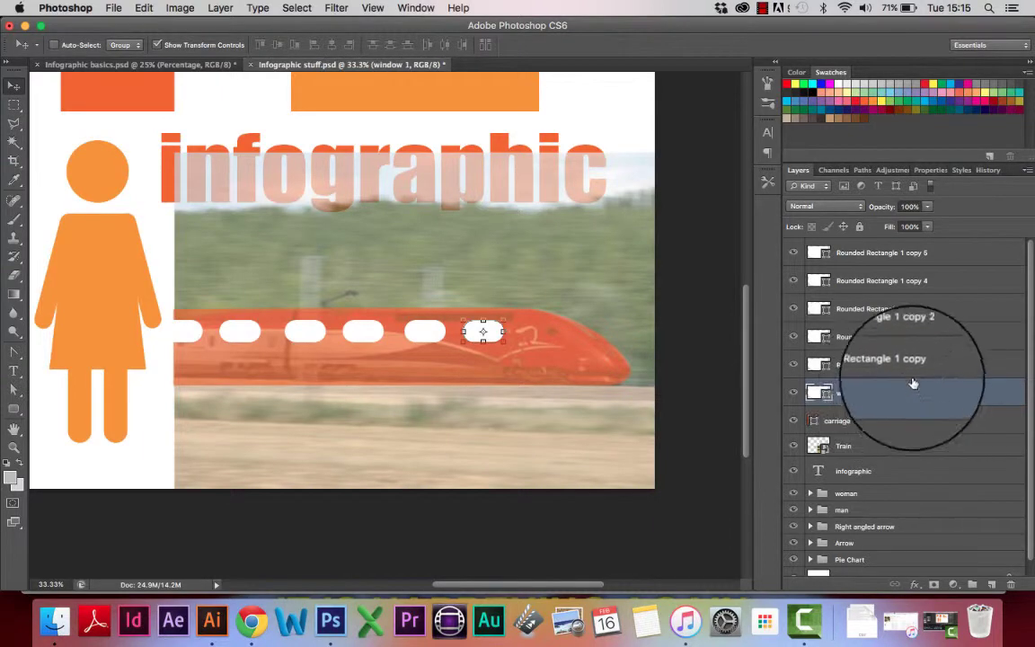
click(886, 365)
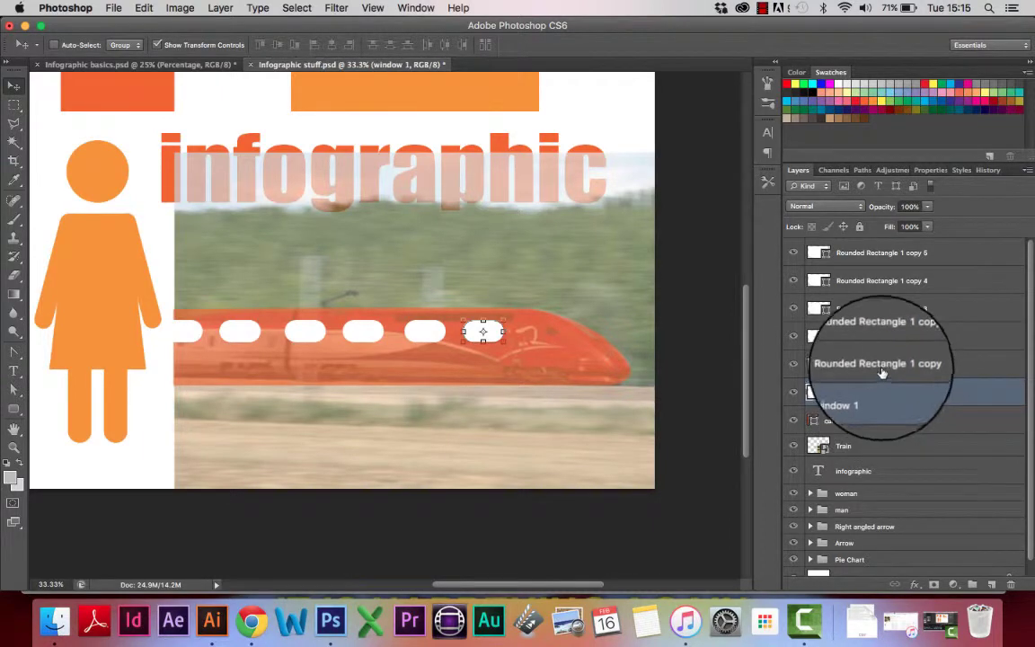
double_click(881, 364)
text(window 2)
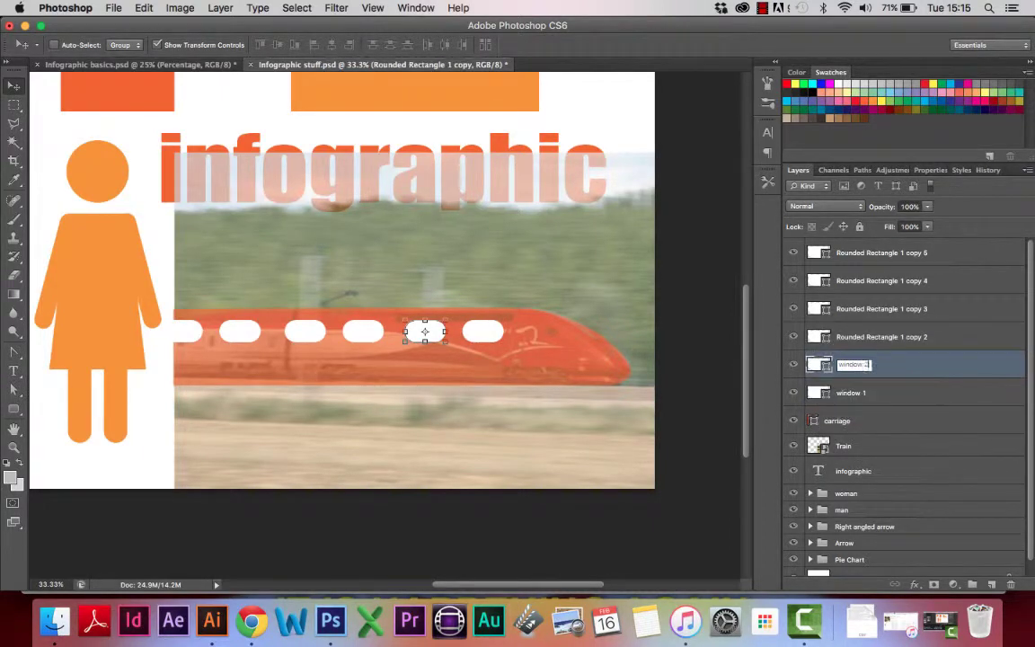
- Rename the layers of the third and fourth windows from the nose "window 3" and "window 4"
click(882, 337)
double_click(881, 337)
text(w)
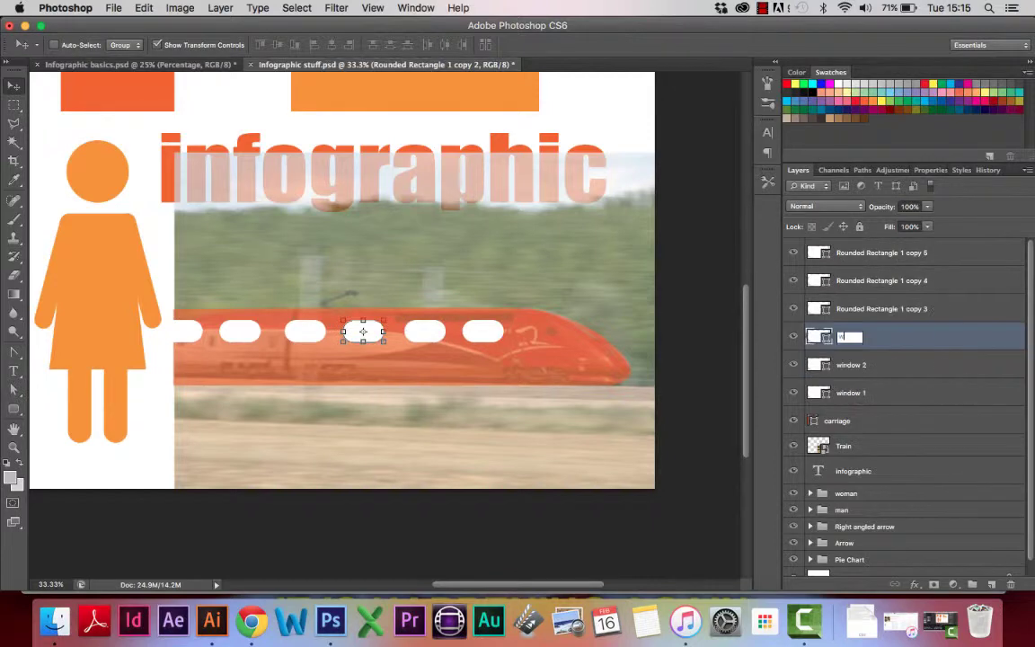
text(indow 3)
click(881, 308)
double_click(881, 308)
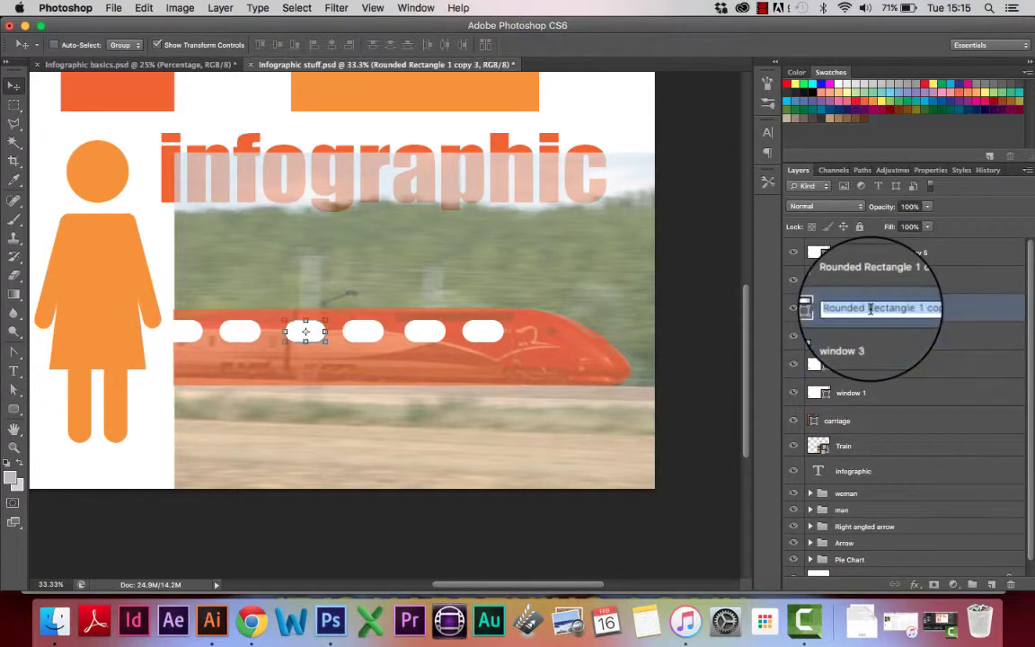
text(window 4)
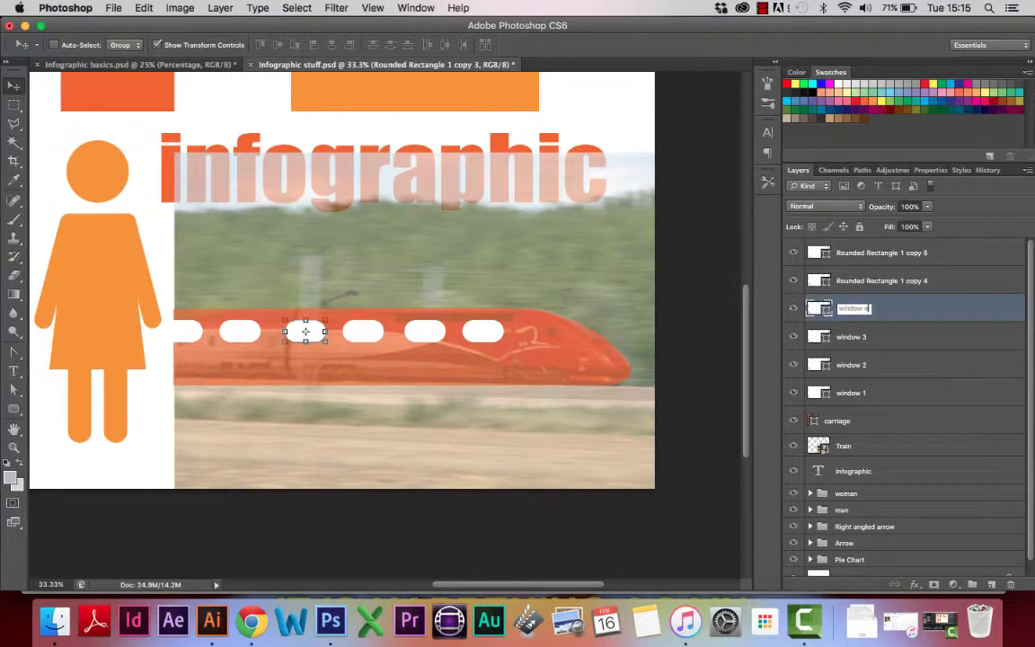
- Rename the layers of the two rearmost windows "window 5" and "window 6", continuing the numbering toward the rear
click(882, 280)
double_click(882, 280)
text(window 5)
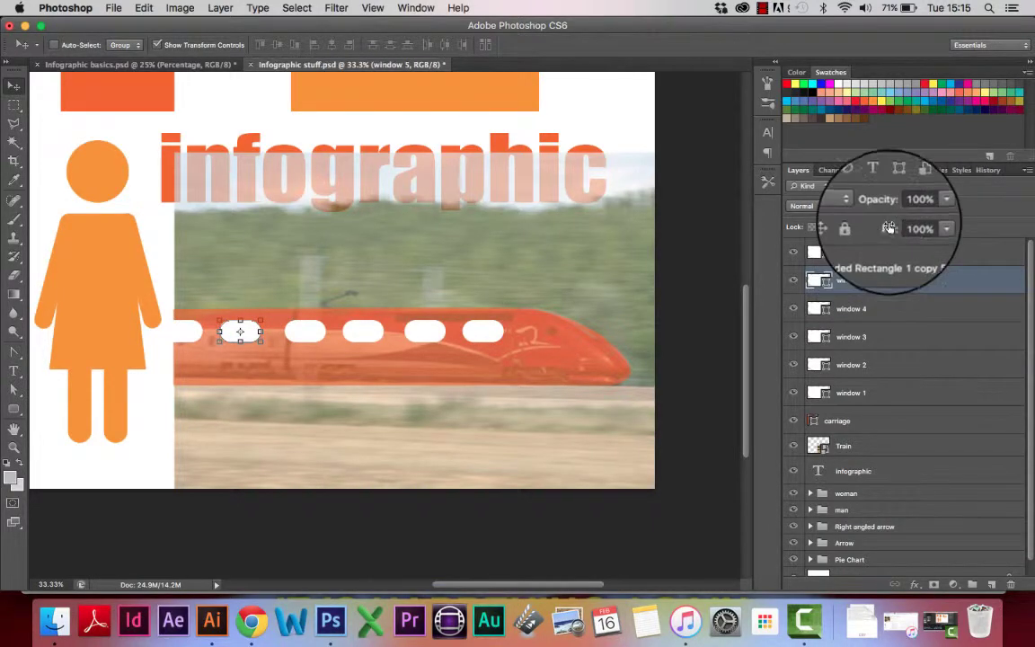
click(882, 252)
double_click(882, 252)
text(window 6)
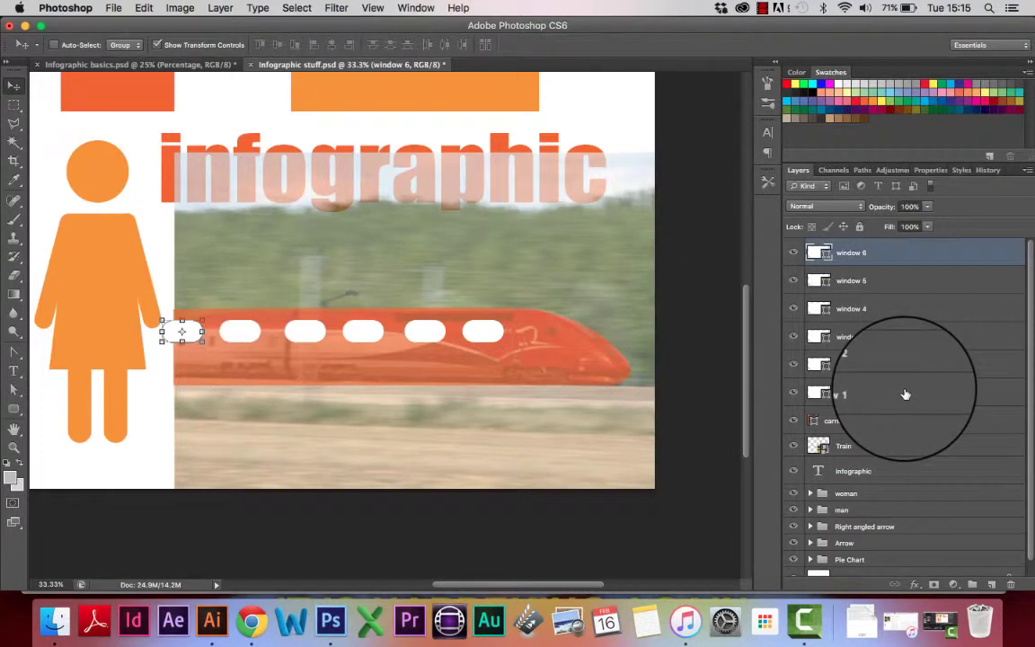
- Link the six window layers, window 1 to window 6, together
shift+click(906, 393)
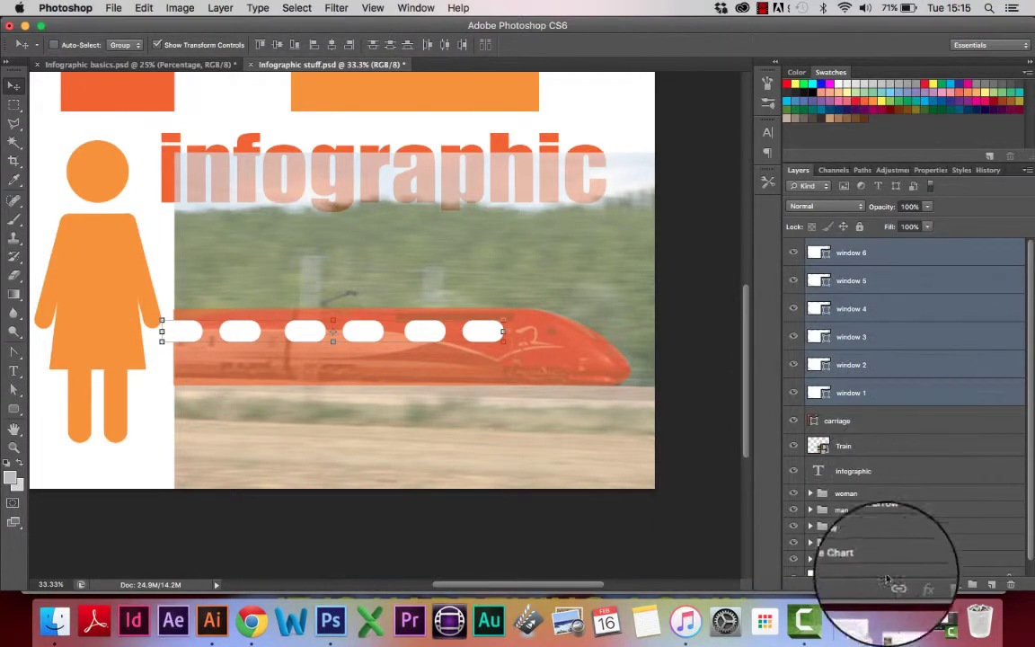
click(890, 422)
click(890, 446)
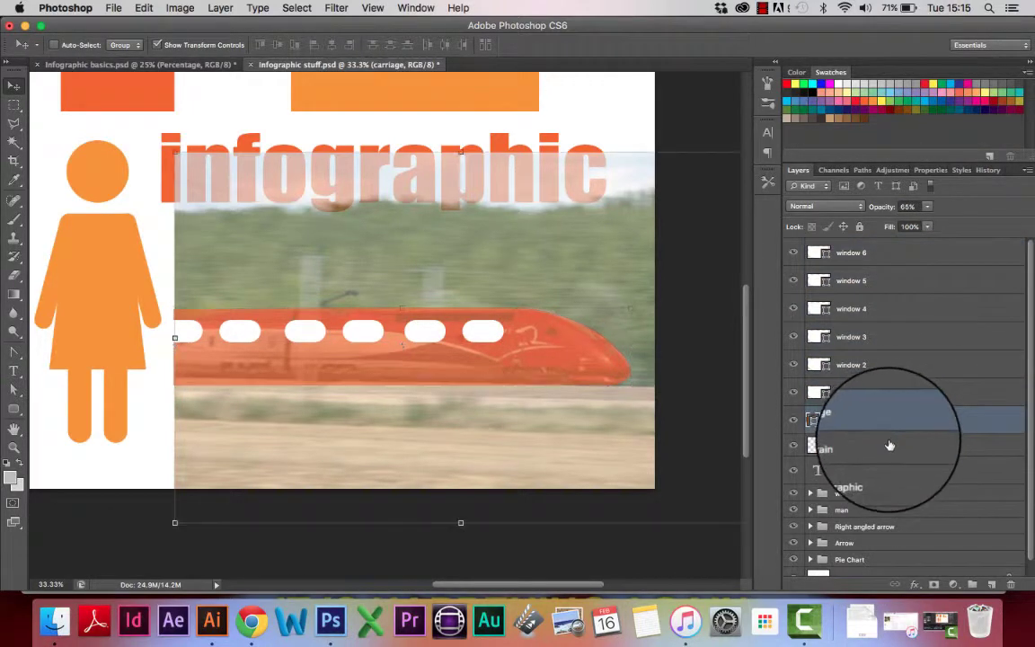
click(887, 420)
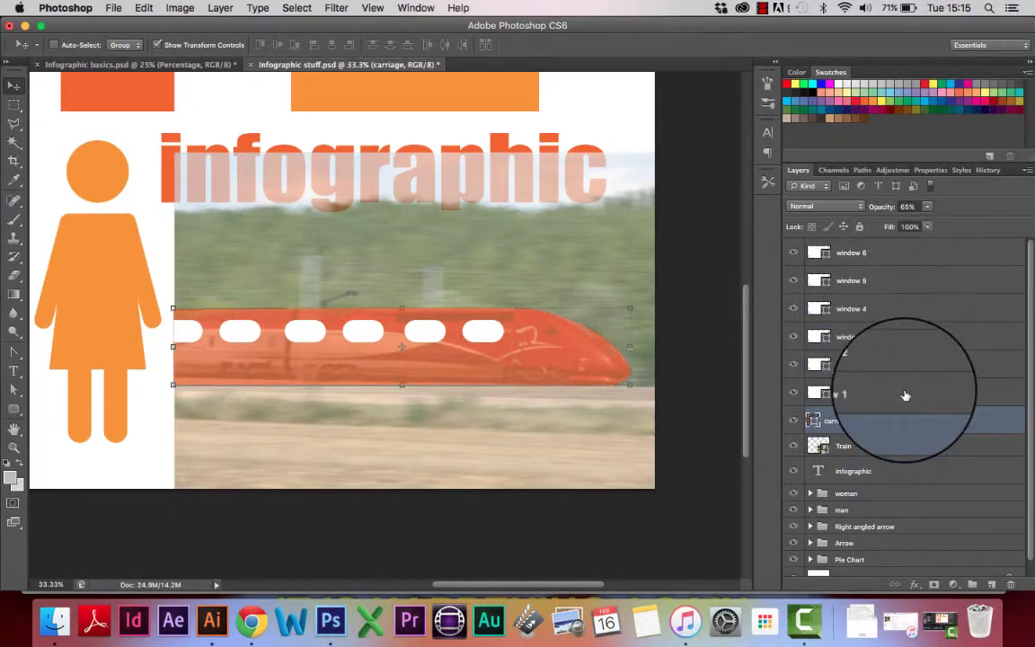
click(906, 394)
click(938, 424)
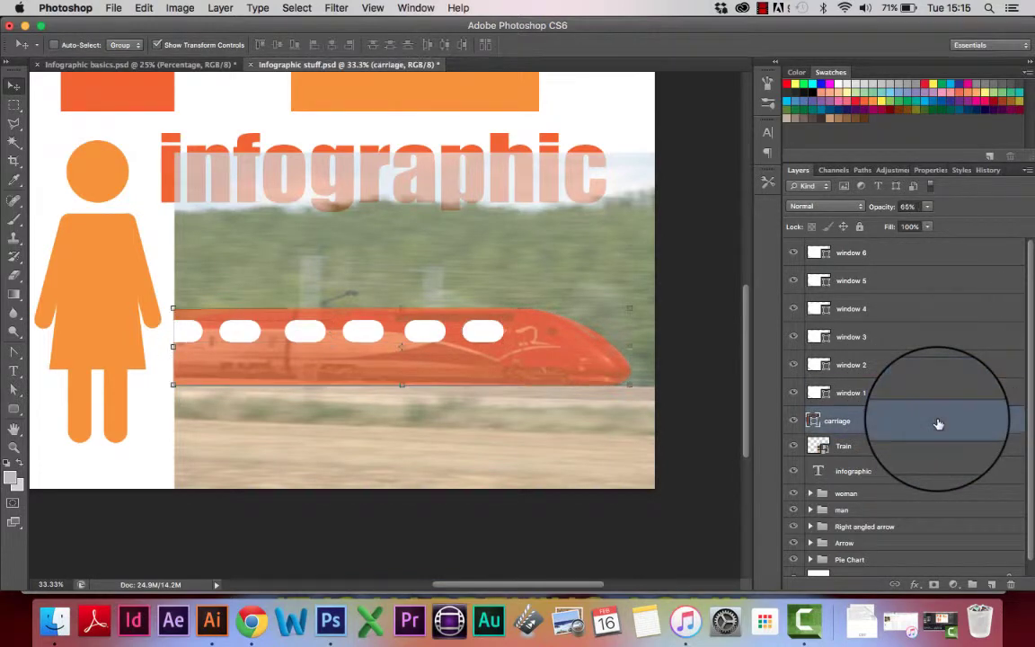
- Link the carriage layer with the six window layers
click(927, 254)
shift+click(919, 418)
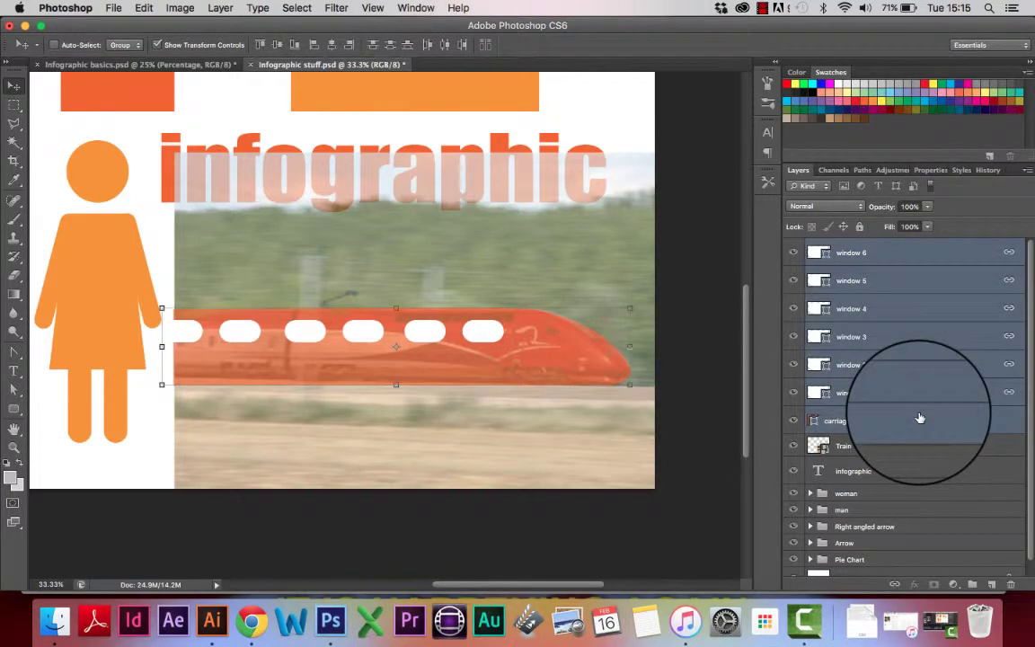
click(895, 585)
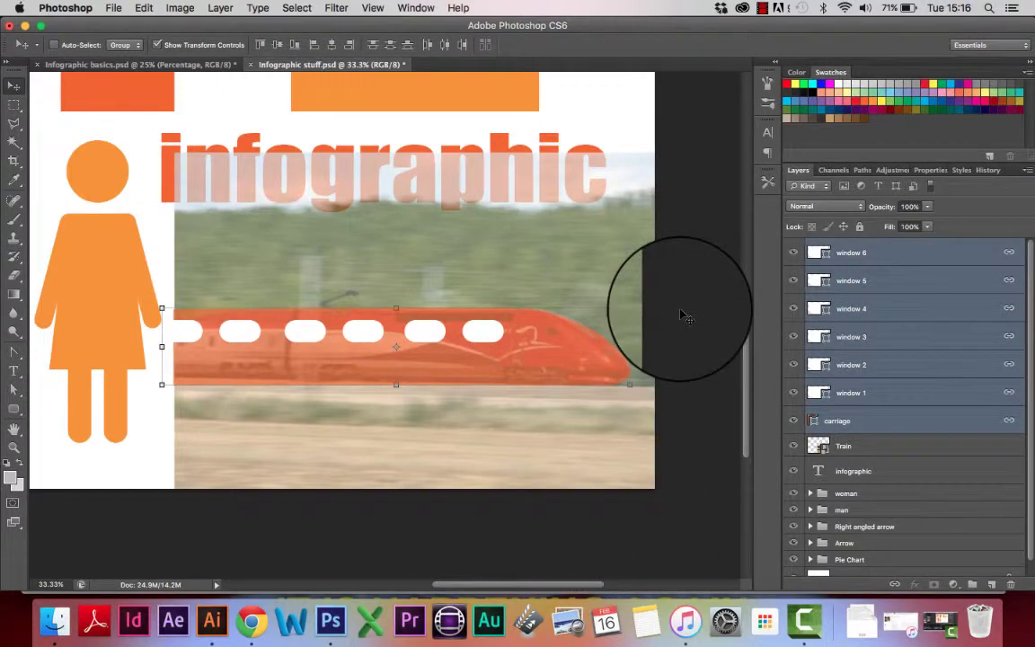
- On a new layer above the windows, draw an orange circle about 90 × 90 px at the carriage's lower edge and move it toward the nose
key(super+plus)
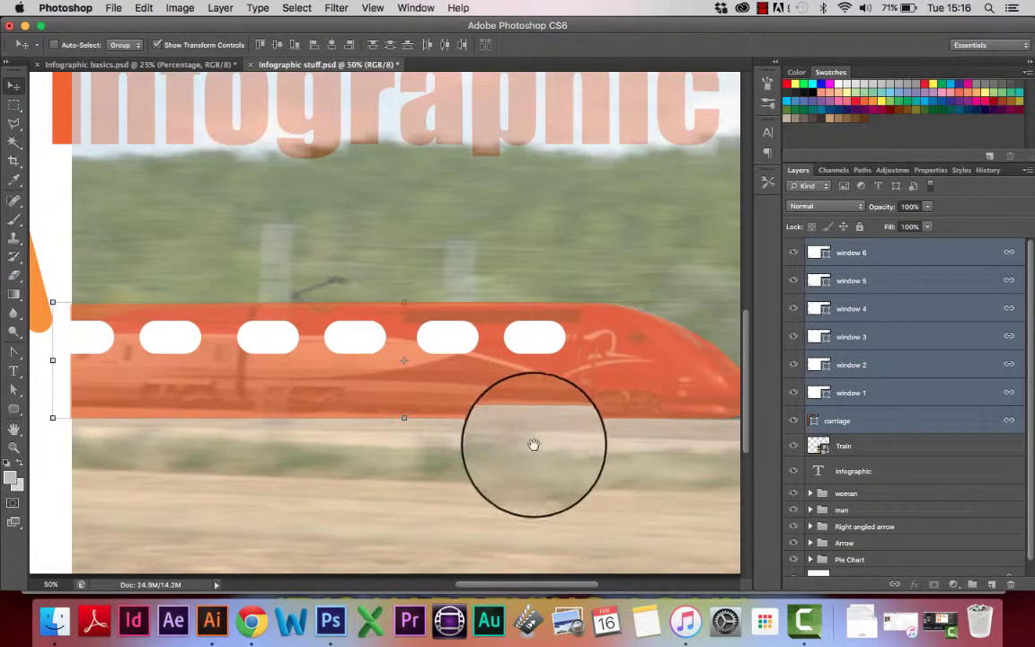
drag(534, 446, 465, 398)
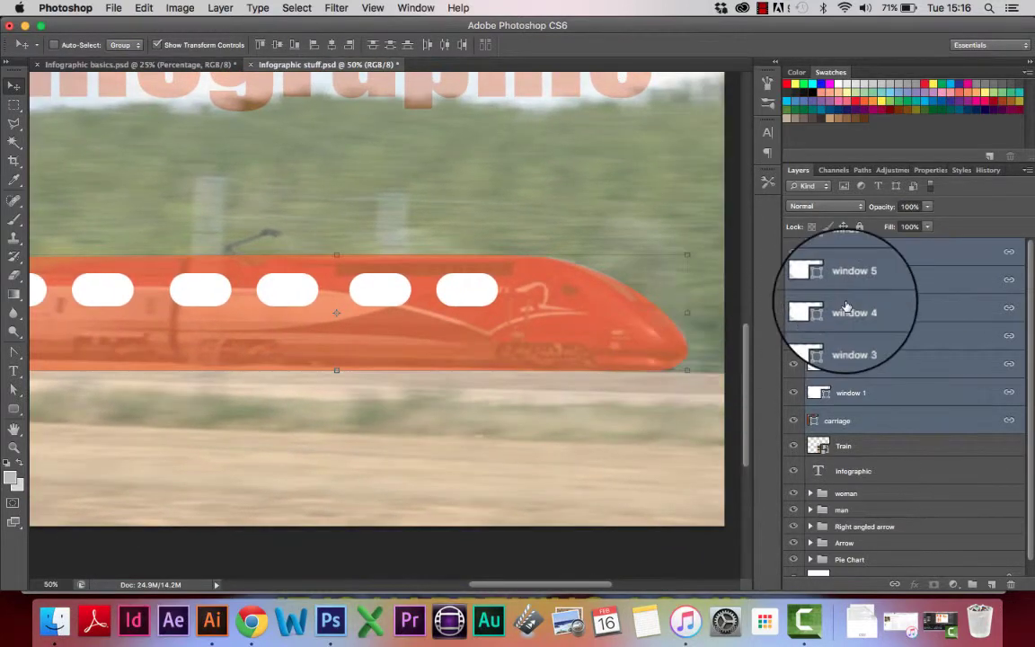
click(914, 253)
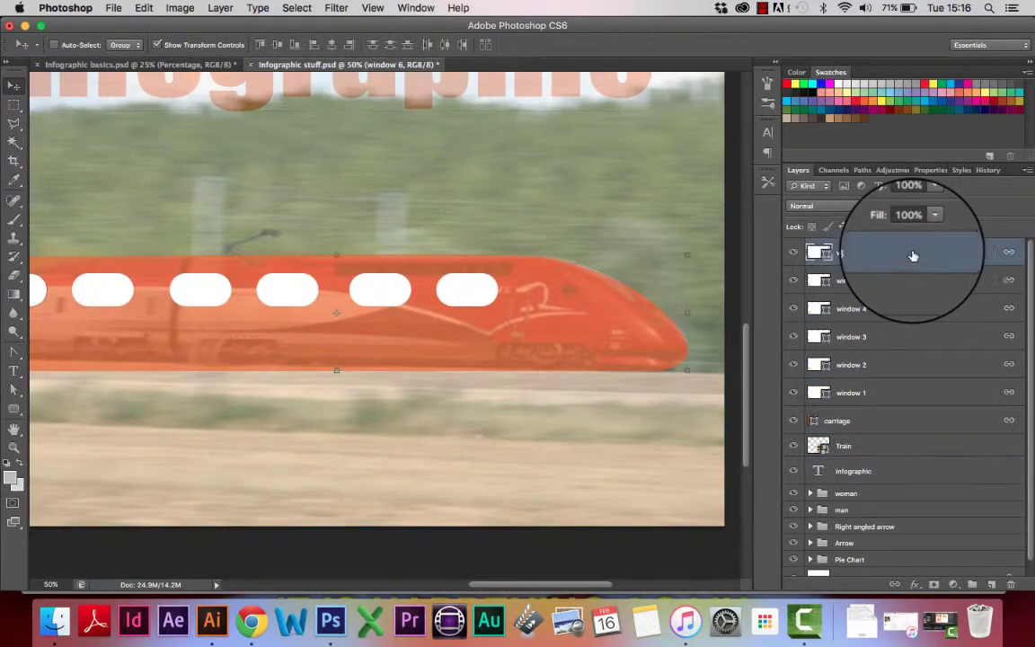
click(992, 591)
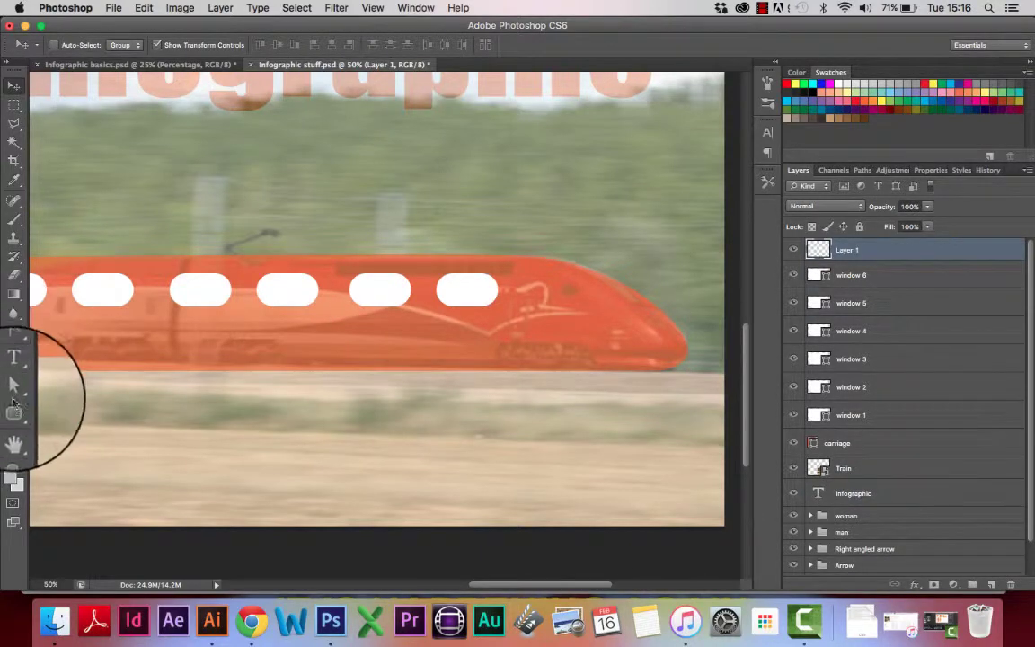
click(14, 412)
click(14, 413)
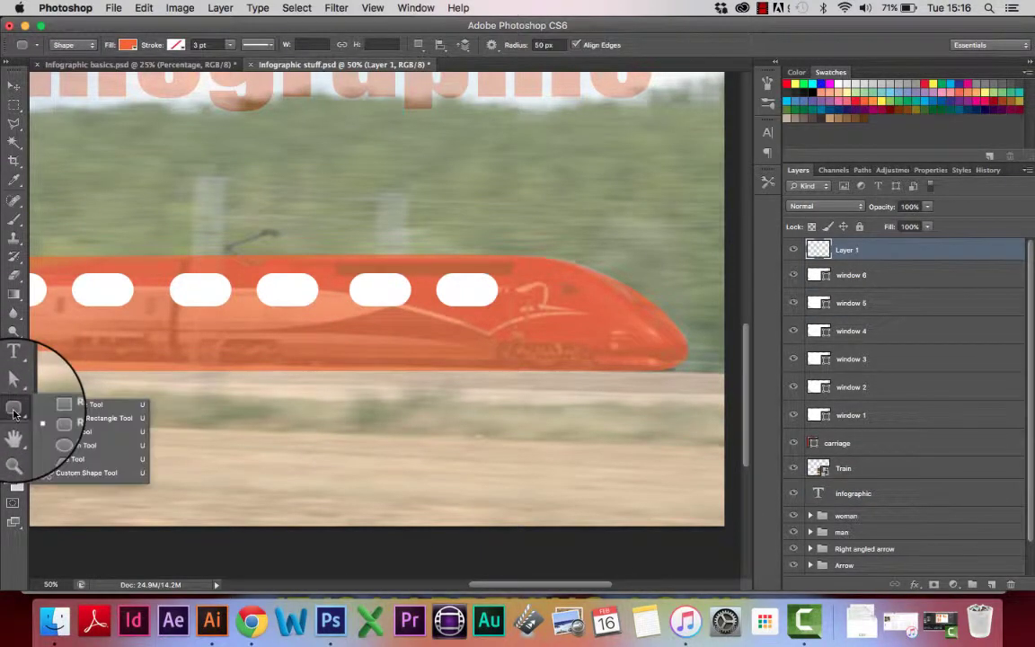
click(76, 434)
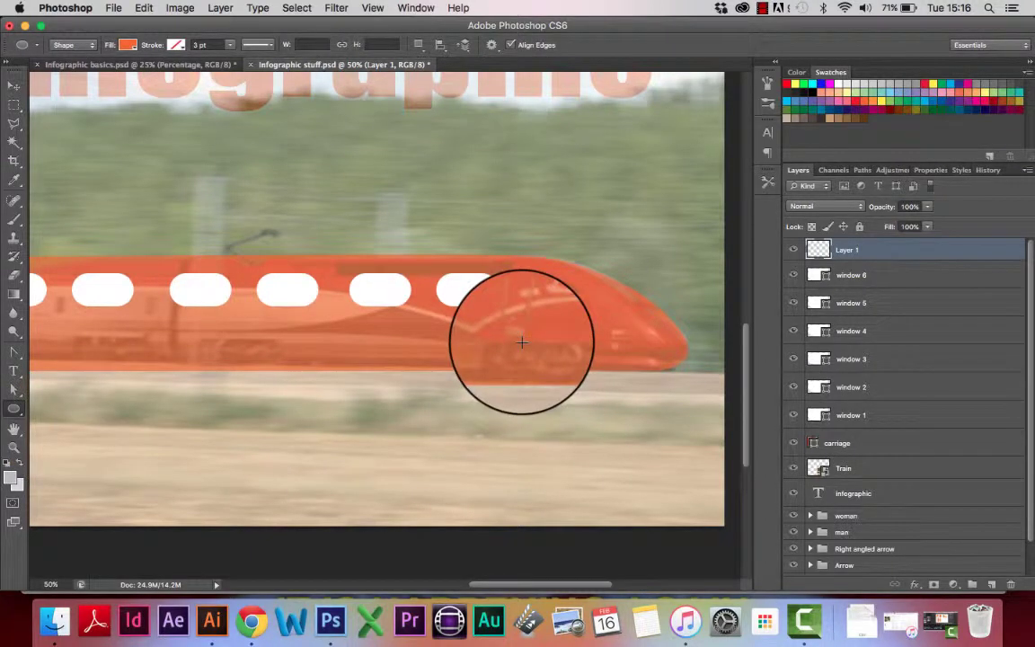
drag(521, 341, 569, 375)
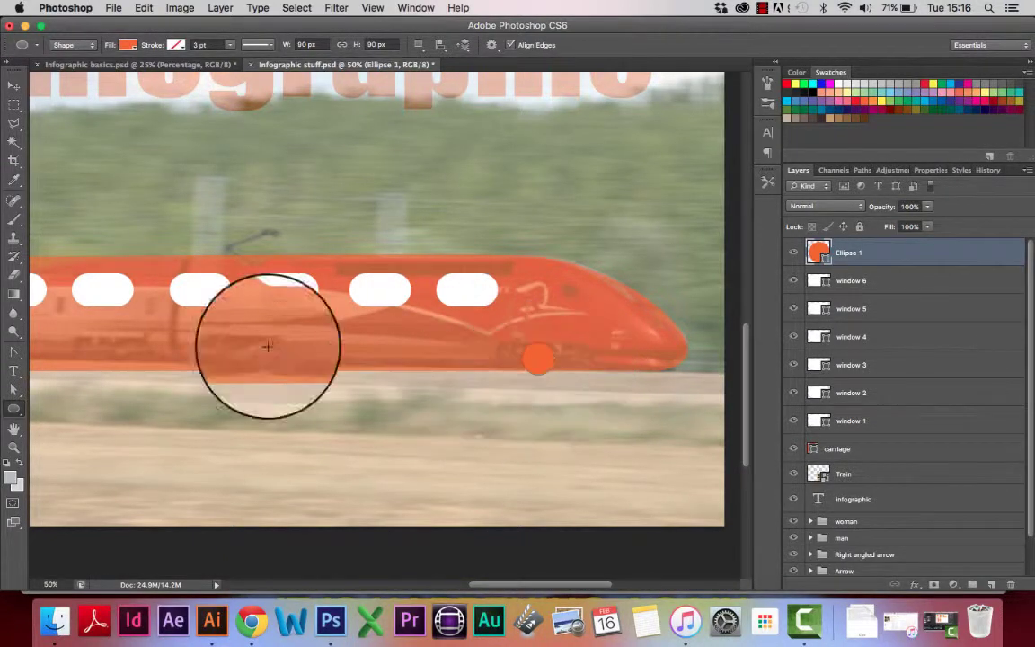
click(14, 87)
drag(544, 358, 585, 363)
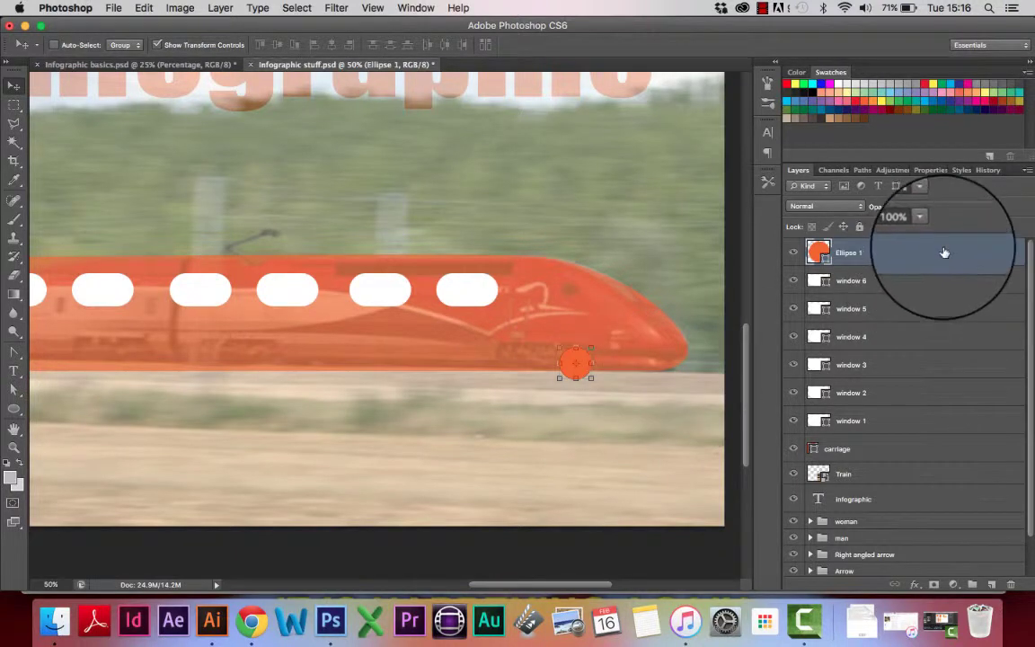
- Duplicate the orange wheel circle twice and line the copies up side by side behind it, toward the train's rear
drag(945, 250, 993, 586)
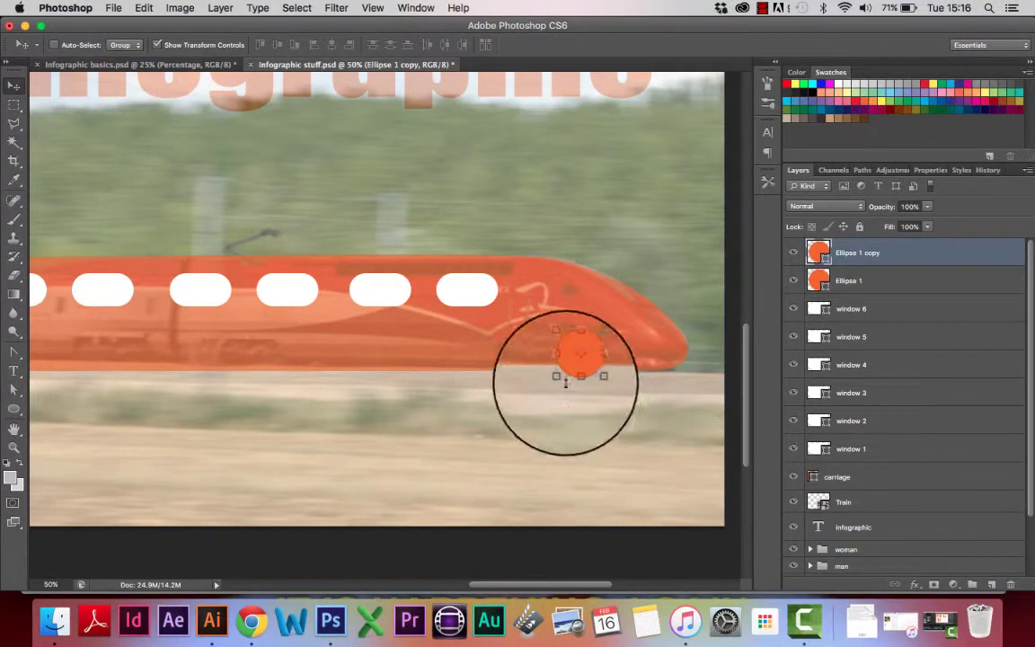
drag(584, 366, 542, 366)
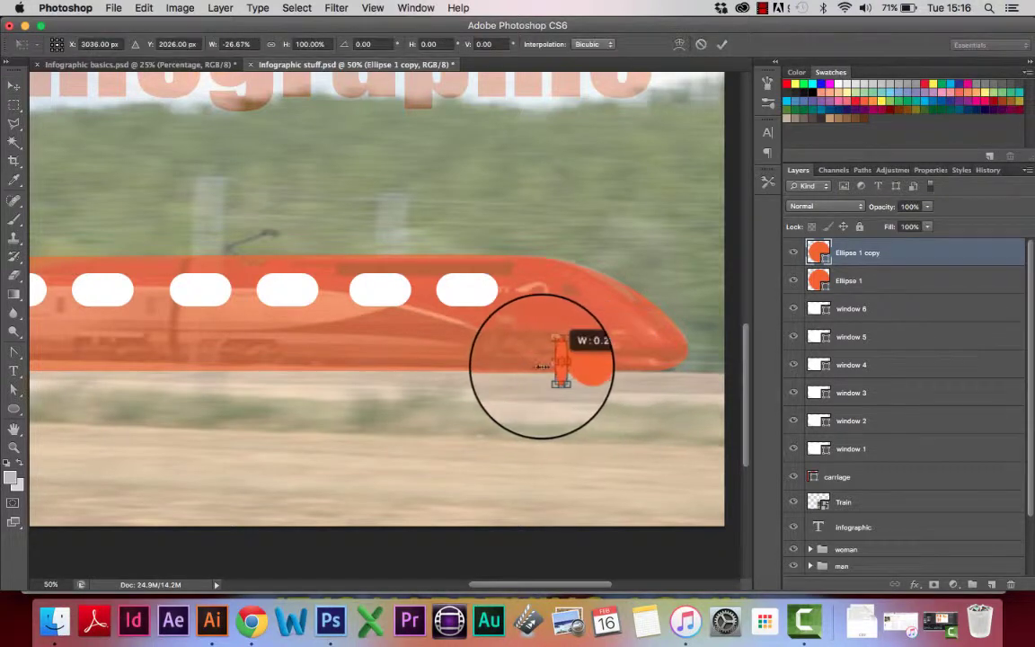
key(super+z)
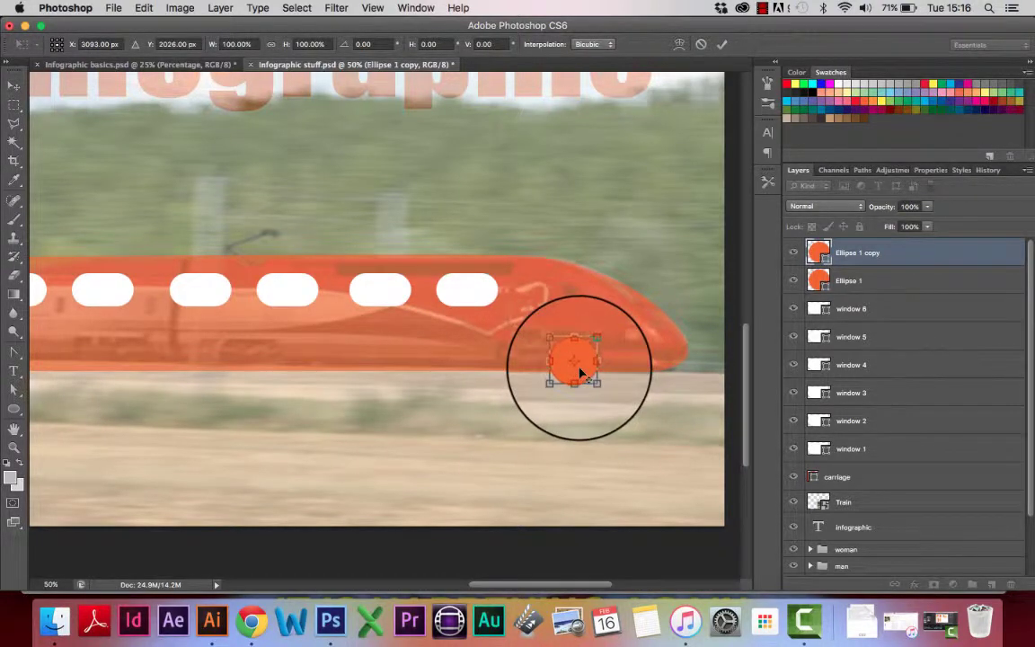
drag(580, 372, 357, 372)
key(super+equal)
key(super+equal)
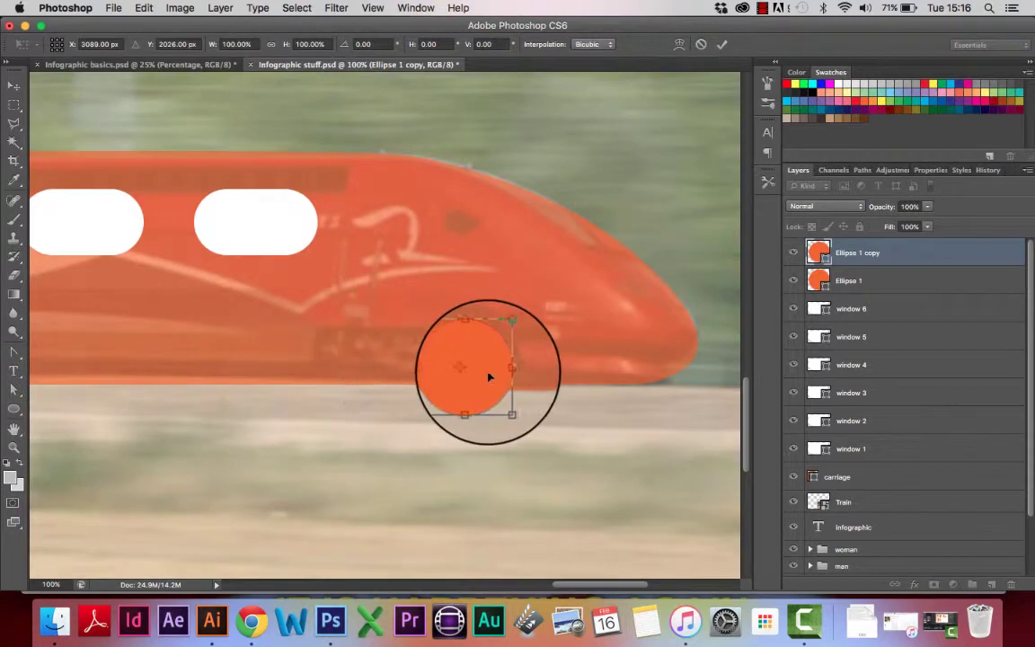
drag(472, 372, 425, 388)
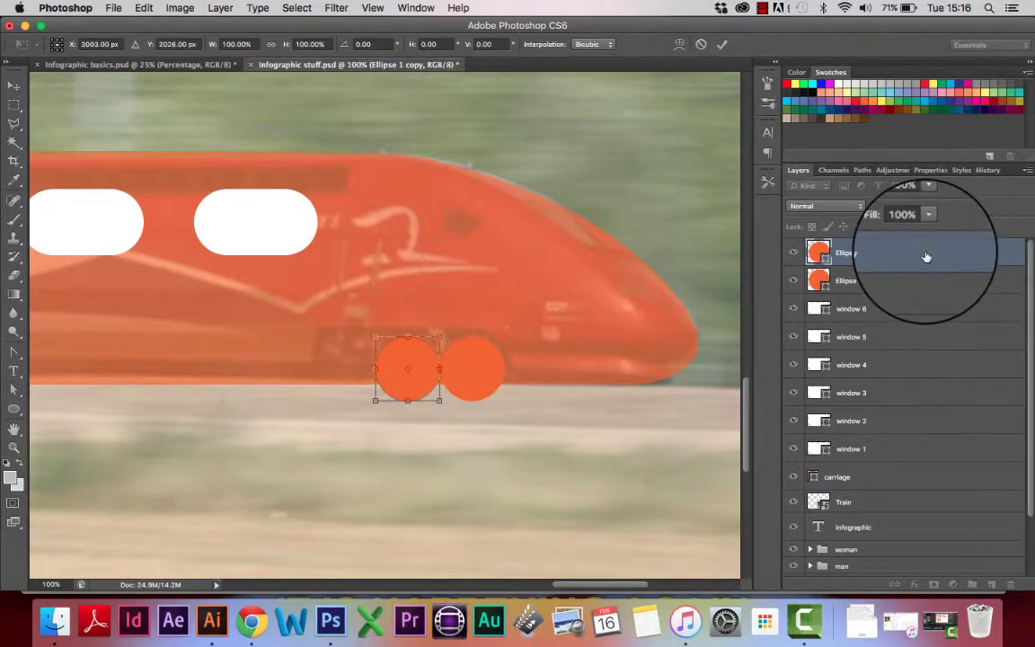
key(Return)
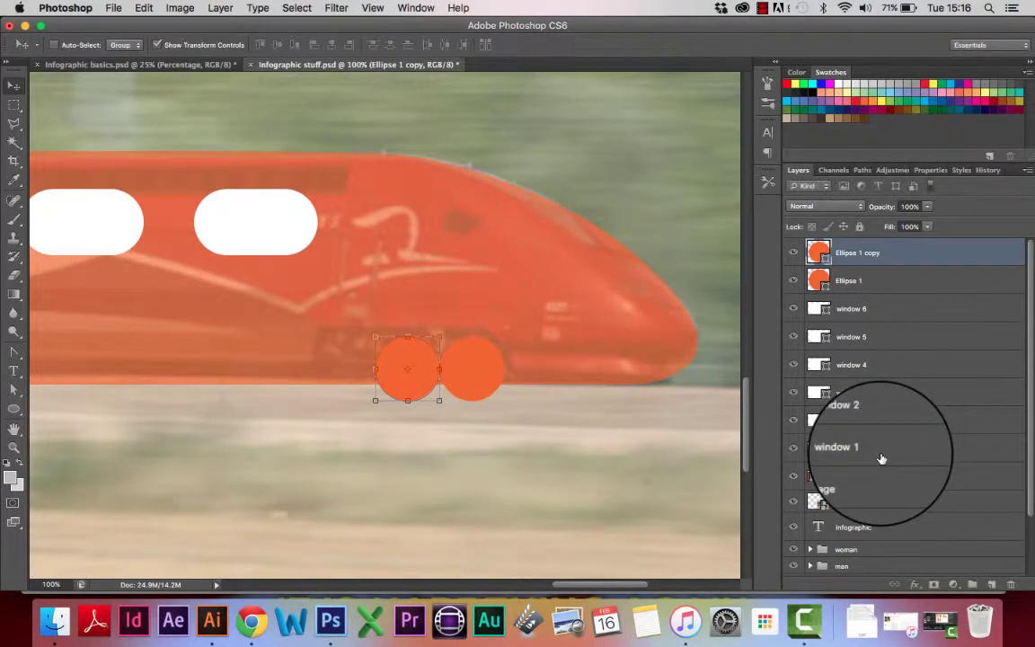
drag(952, 254, 995, 584)
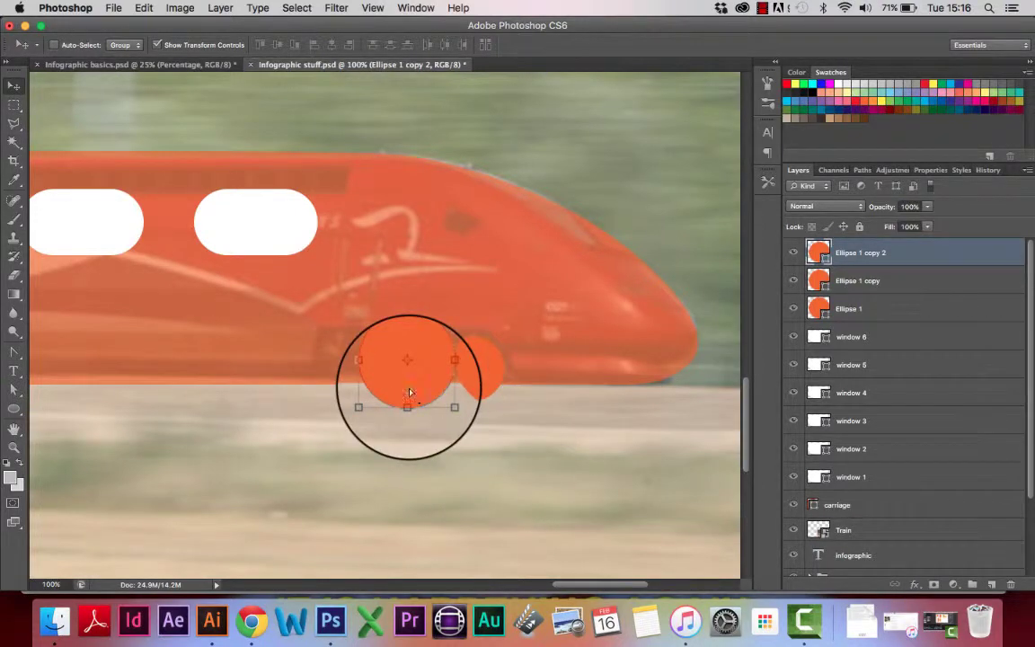
drag(409, 391, 344, 401)
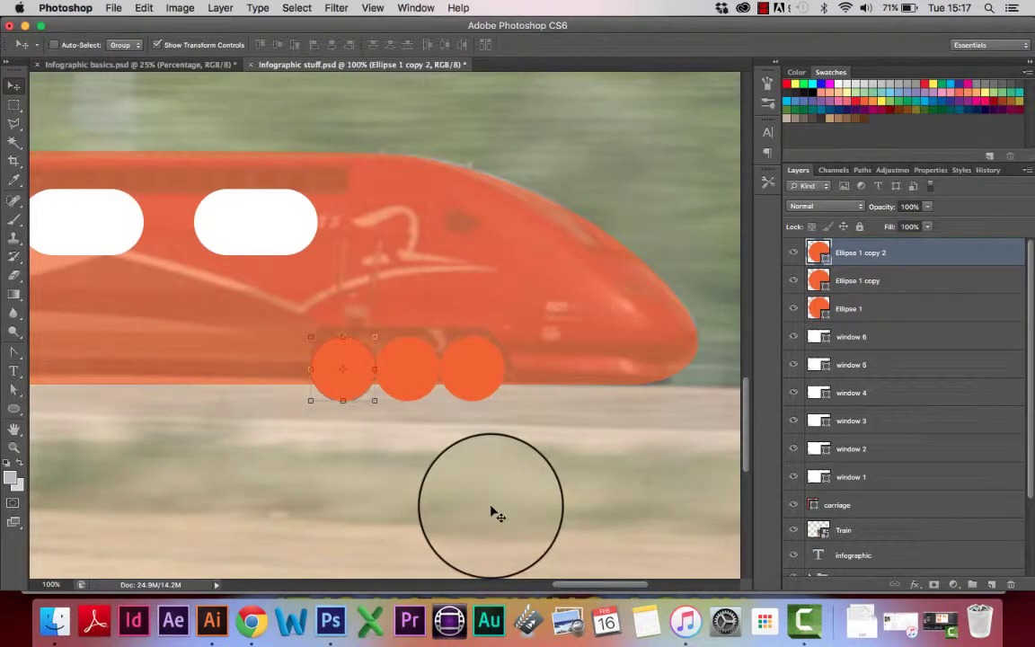
- Rename the three circle layers "wheel 1", "wheel 2" and "wheel 3", numbering them from the nose toward the rear
key(super+minus)
key(super+minus)
key(super+minus)
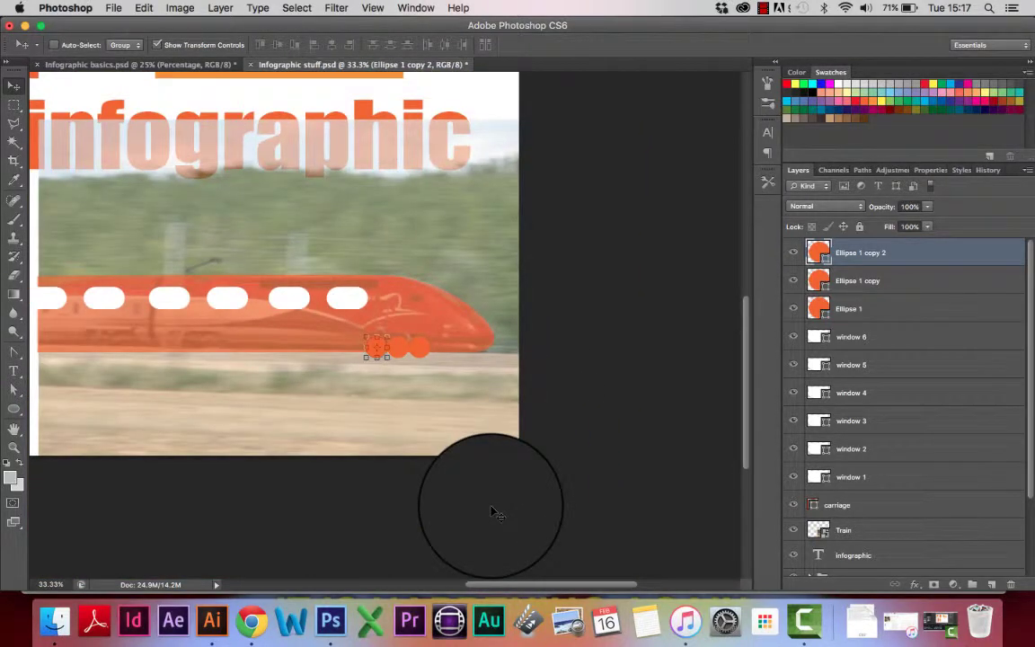
click(854, 308)
double_click(854, 308)
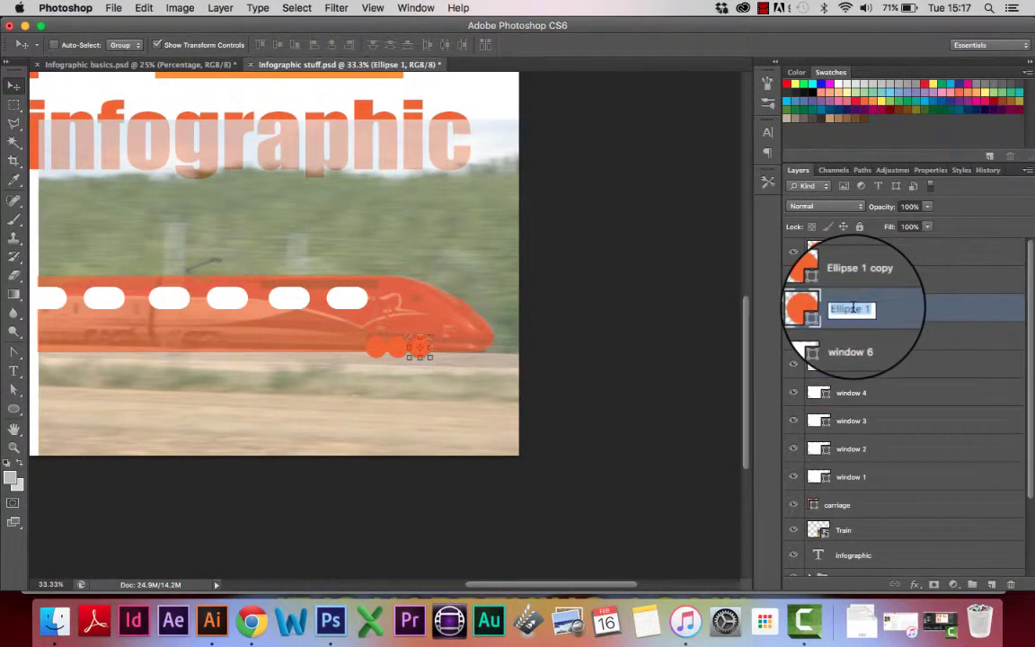
text(wheel)
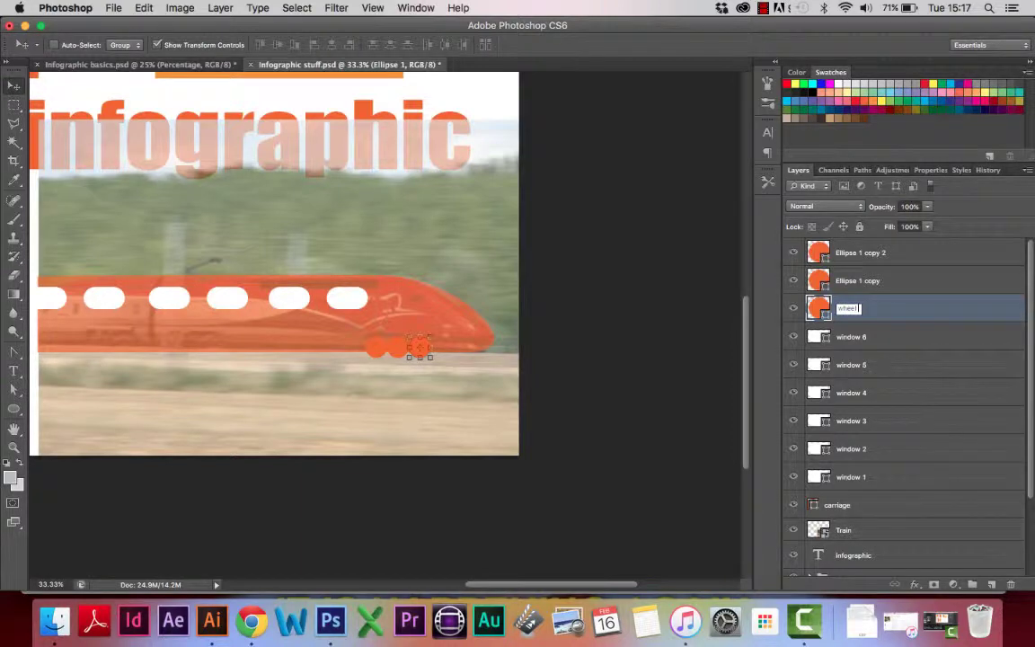
double_click(858, 281)
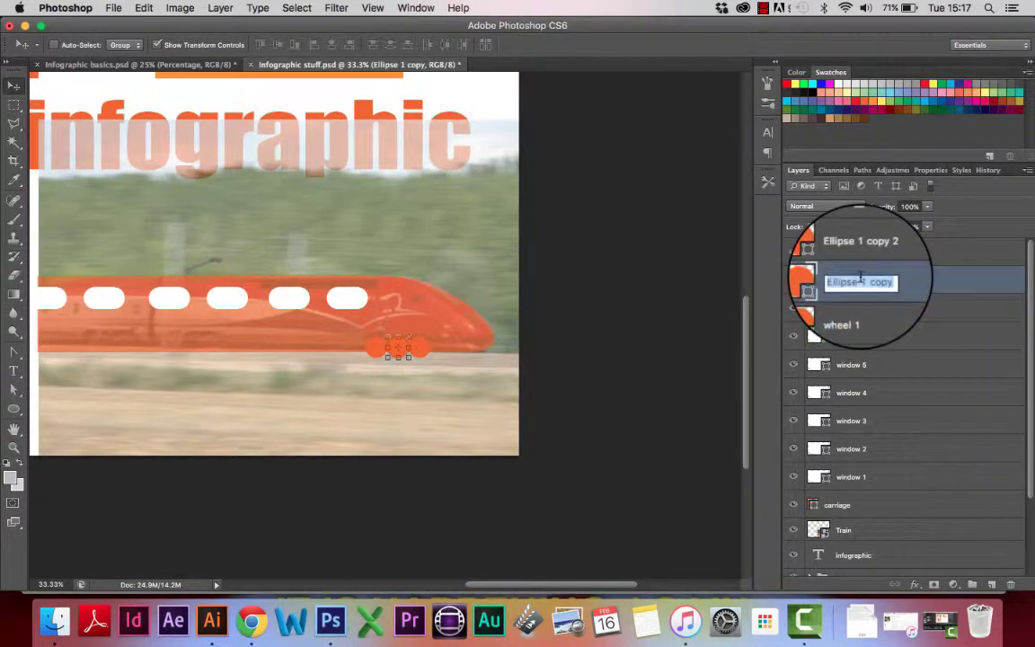
text(wheel 2)
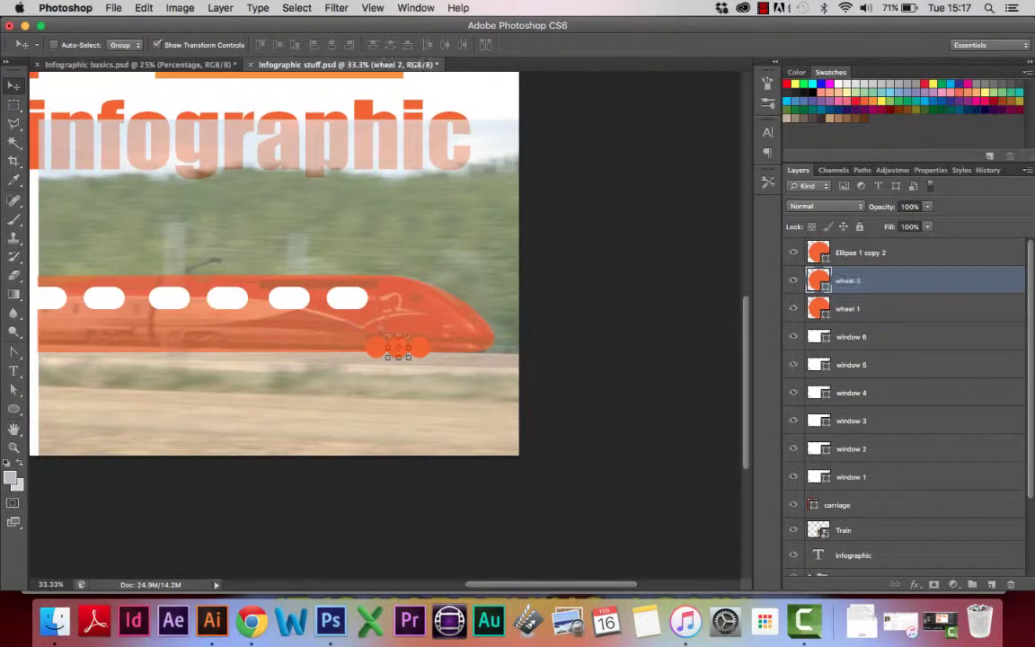
double_click(860, 253)
text(wheel 3)
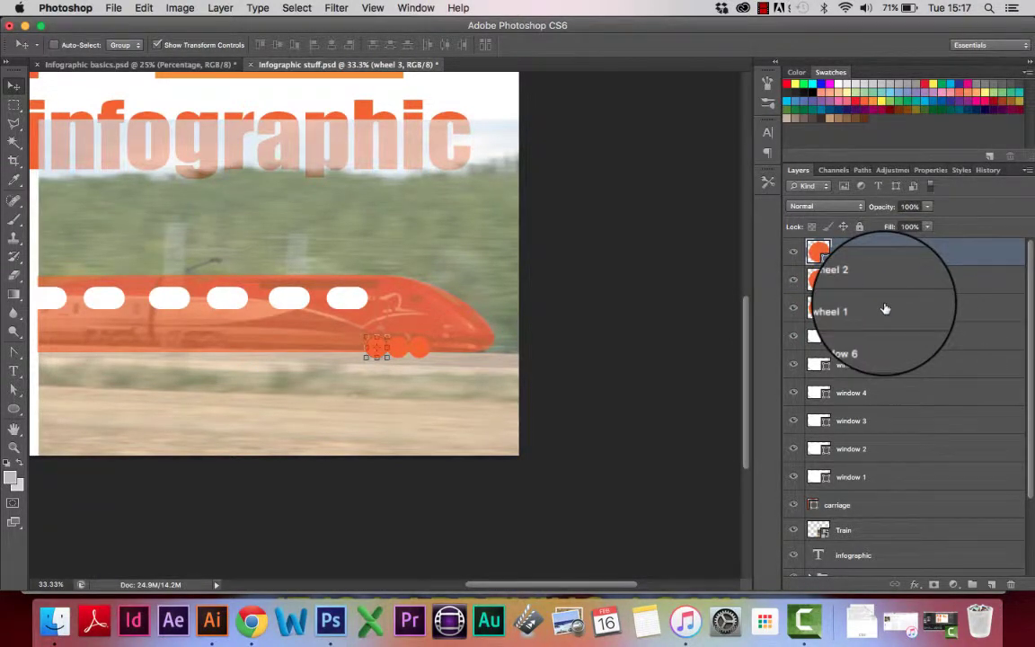
- Duplicate the wheel 1, wheel 2 and wheel 3 layers together and move the copies to the carriage's rear at the same height
shift+click(885, 308)
drag(967, 280, 992, 584)
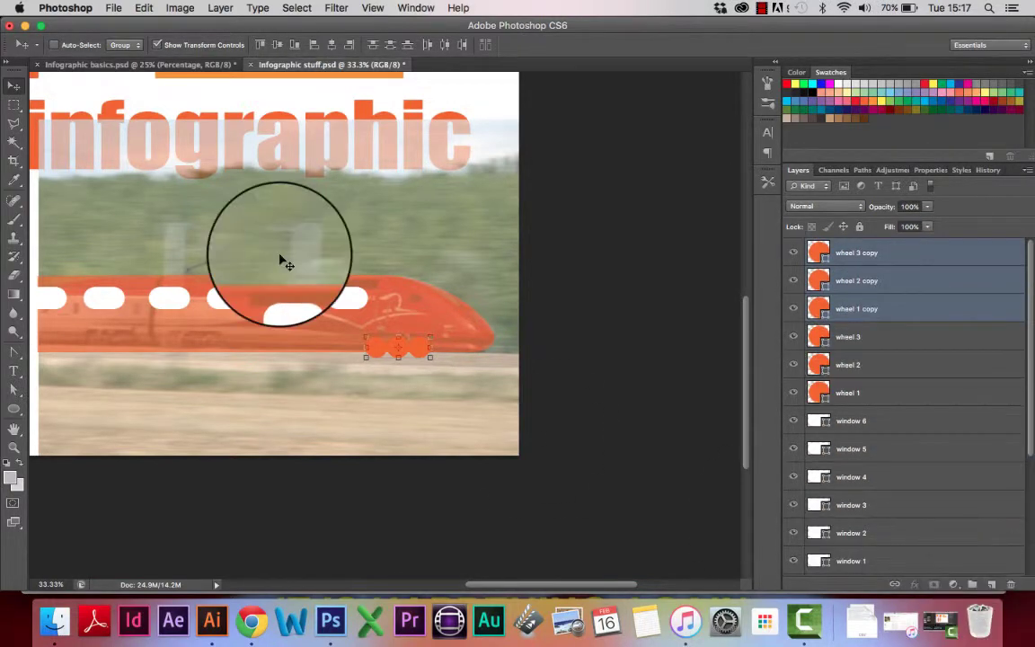
drag(409, 344, 96, 348)
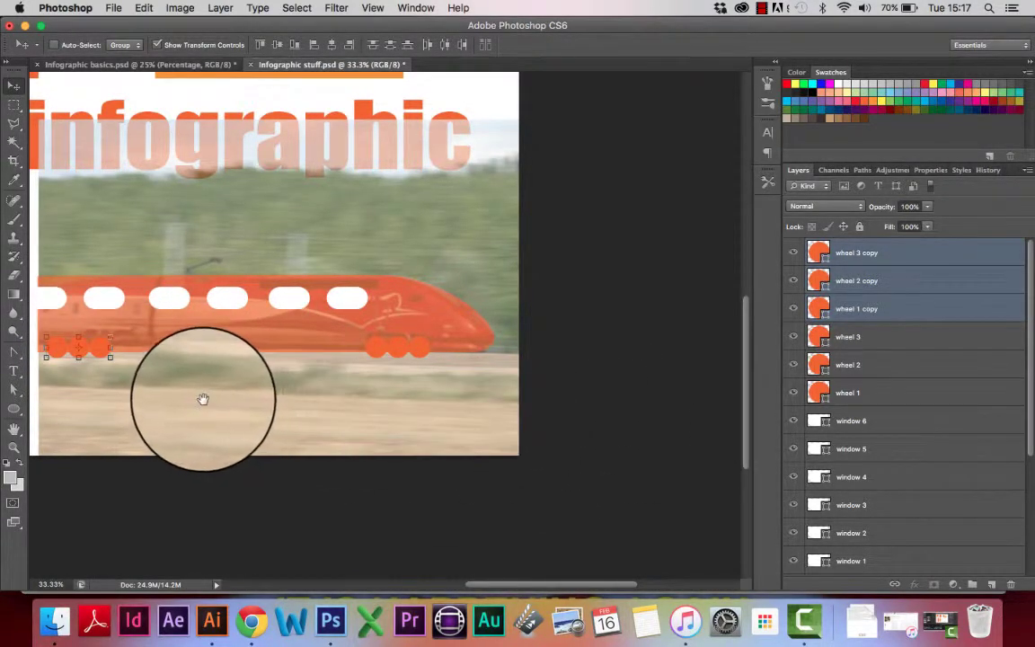
- Rename the three rear wheel layers "wheel 4", "wheel 5" and "wheel 6", continuing the numbering toward the rear
drag(204, 400, 286, 397)
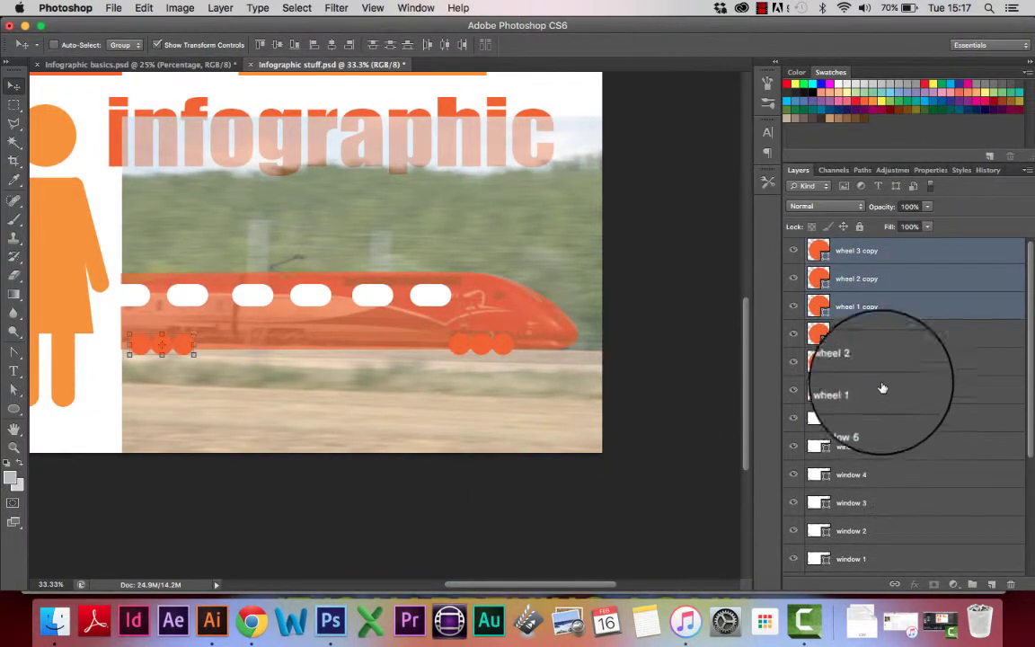
double_click(868, 307)
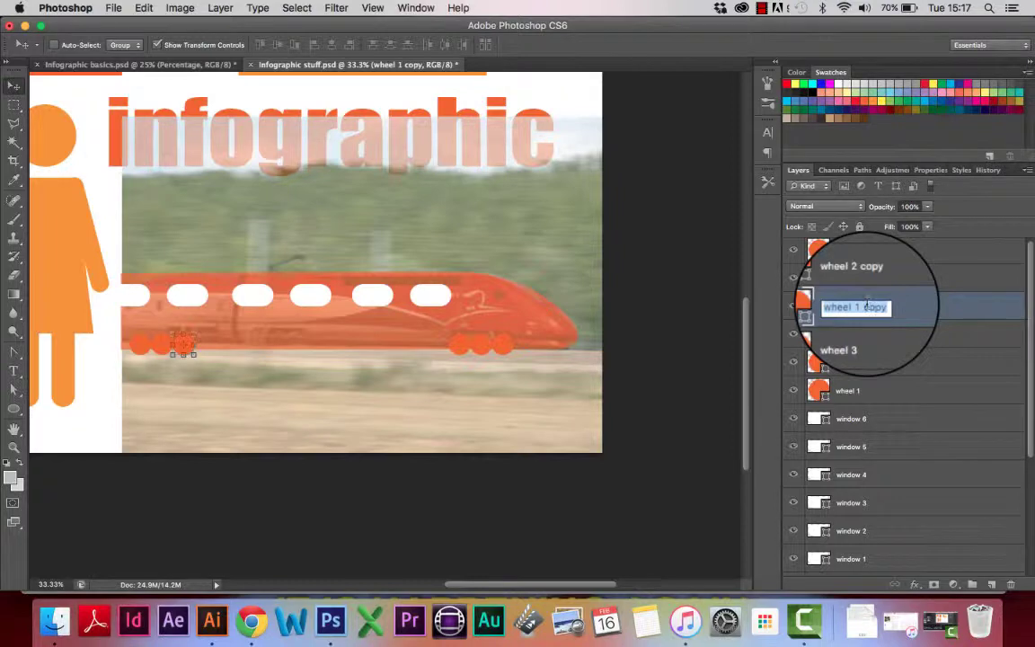
click(861, 307)
drag(861, 306, 898, 310)
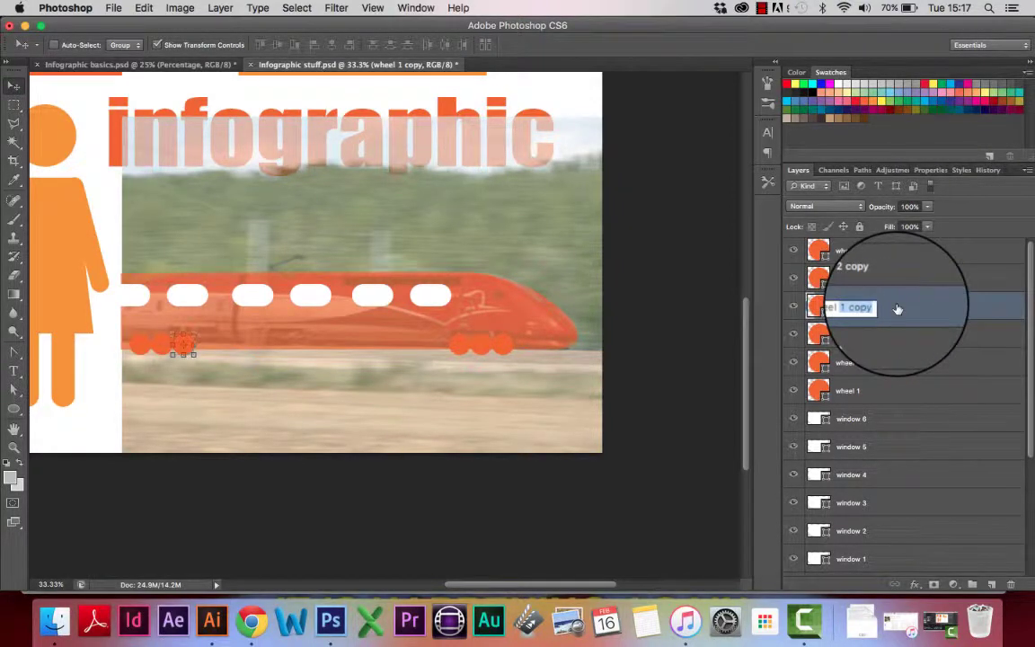
text(4)
double_click(860, 278)
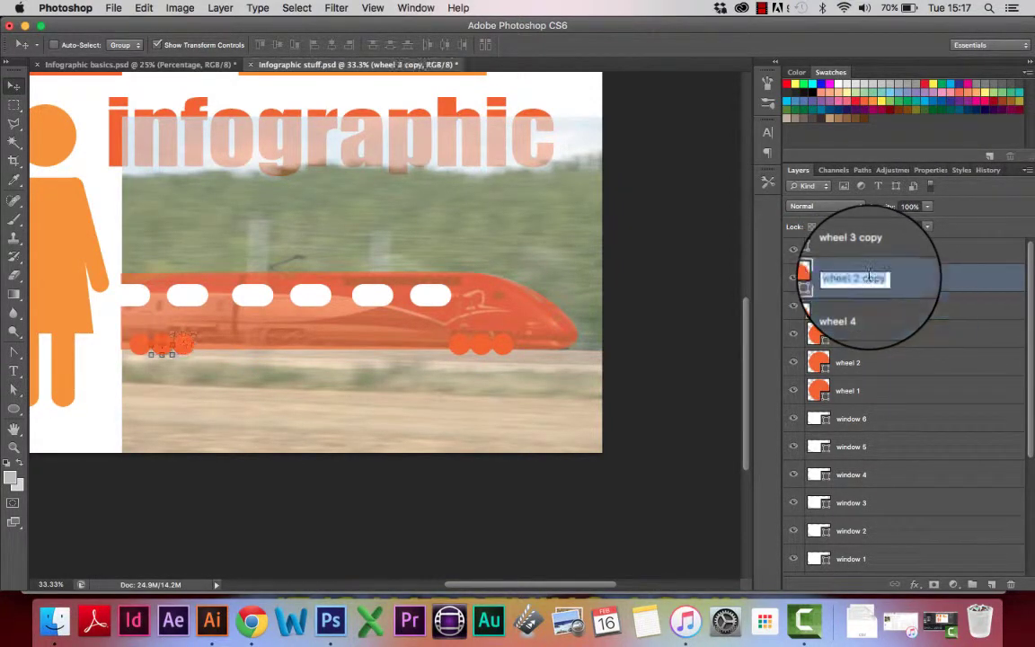
drag(860, 279, 911, 285)
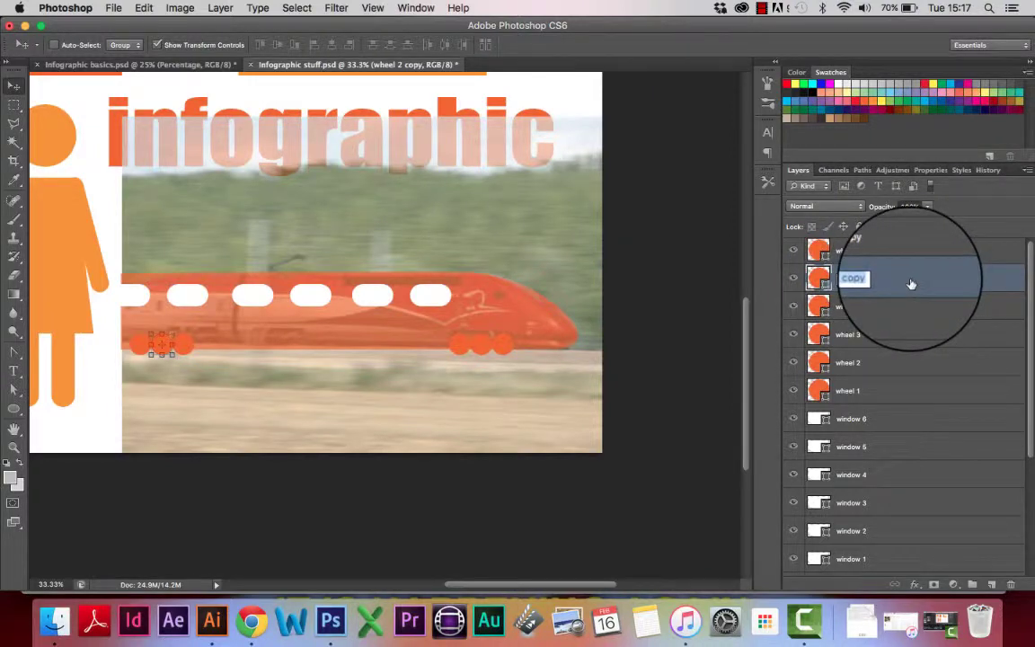
text(5)
key(Return)
double_click(860, 253)
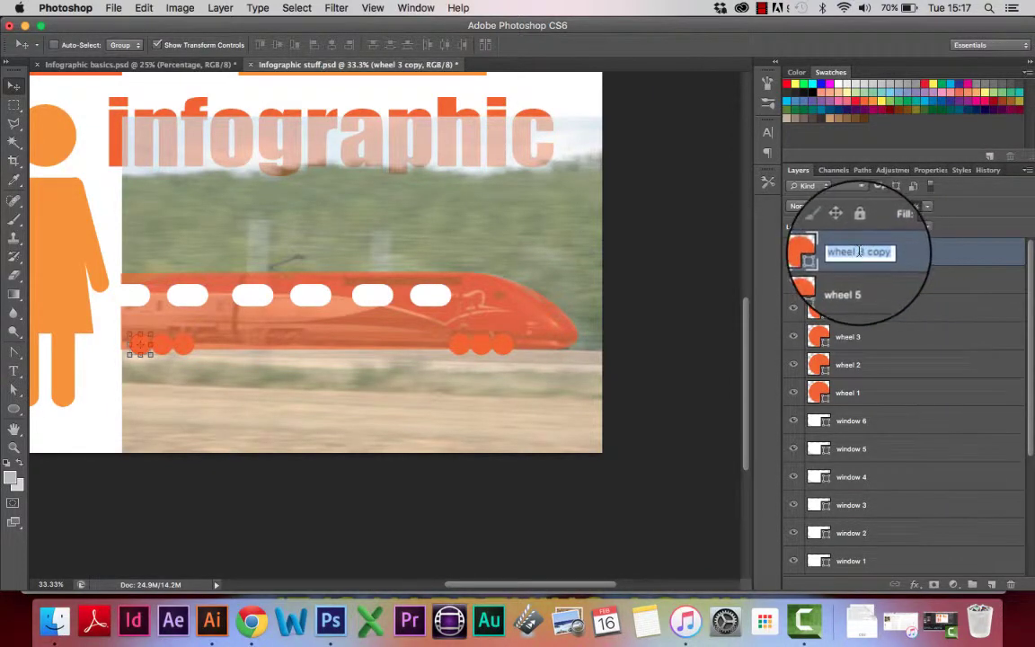
drag(859, 255, 905, 260)
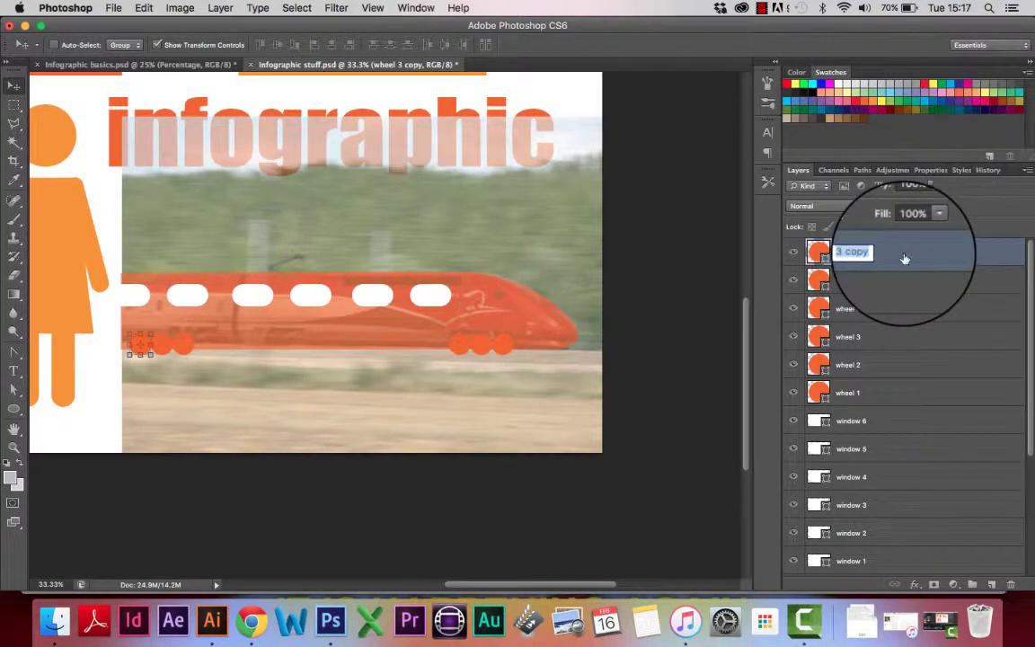
text(6)
key(Return)
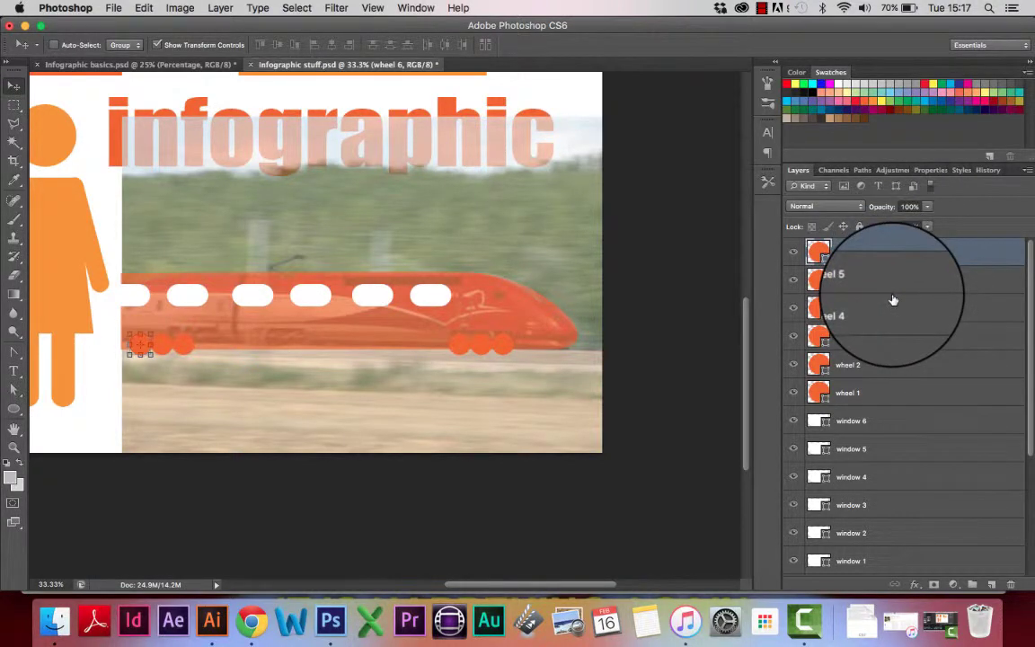
- Hide the Train photo layer to check the icon on its own, and show the photo again
scroll(925, 393, down, 3)
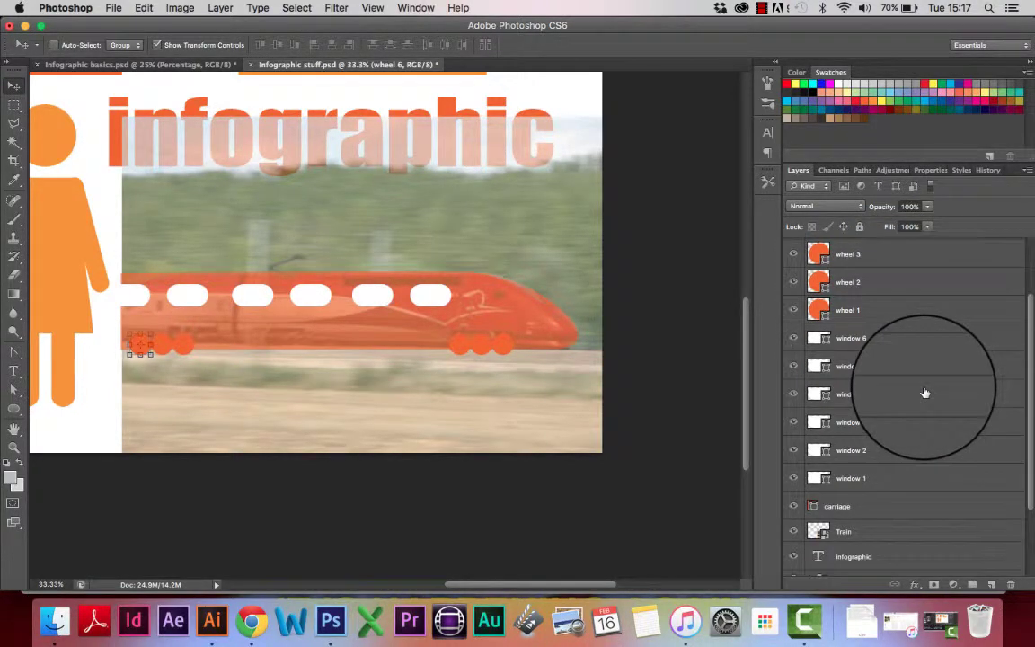
click(883, 534)
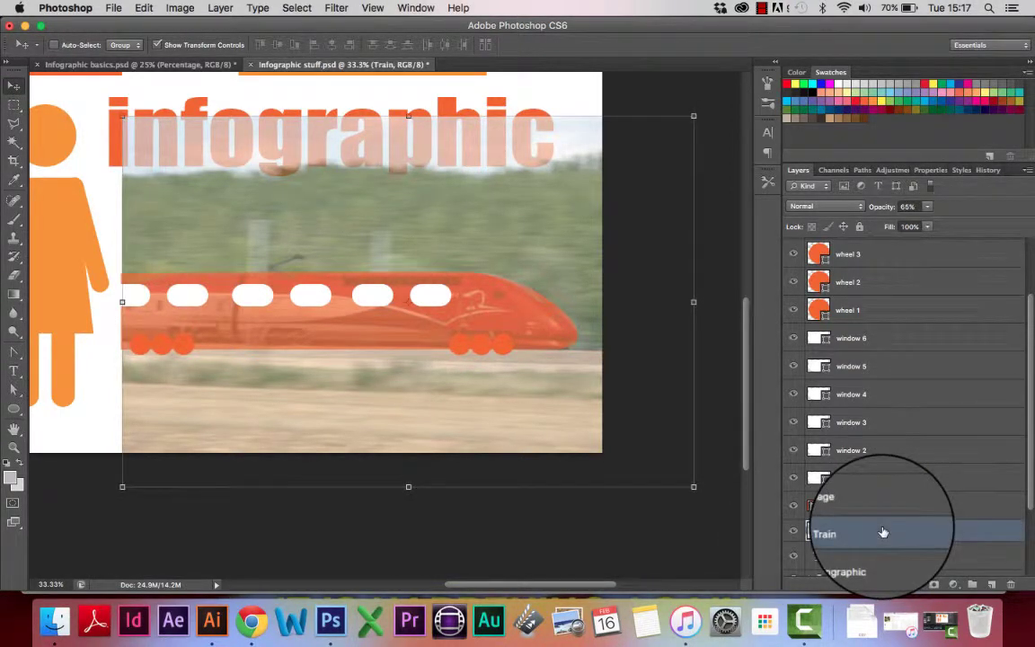
click(794, 535)
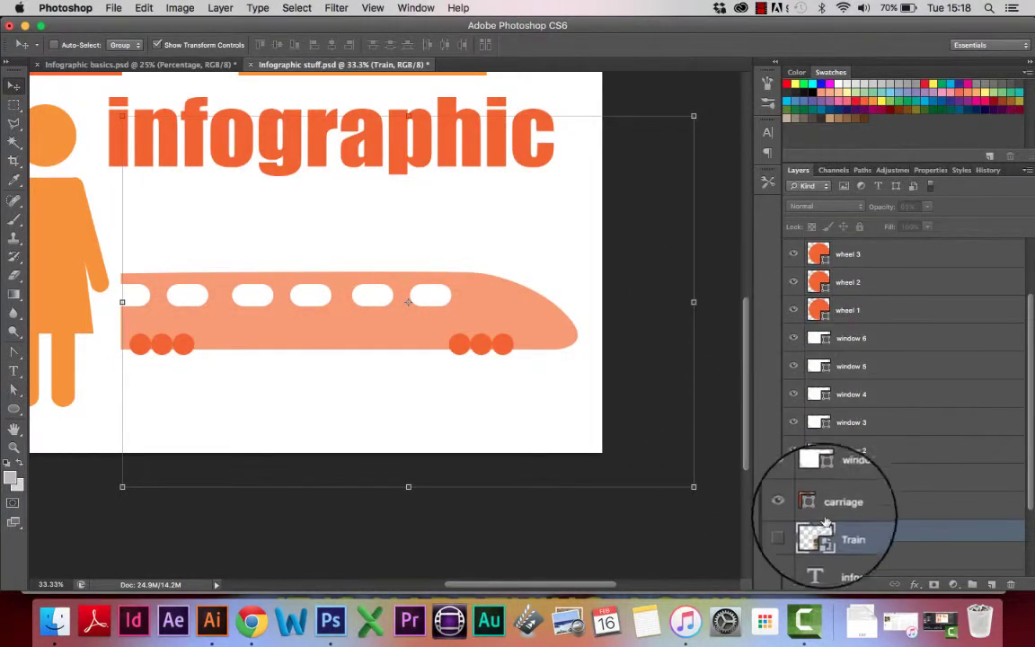
click(793, 532)
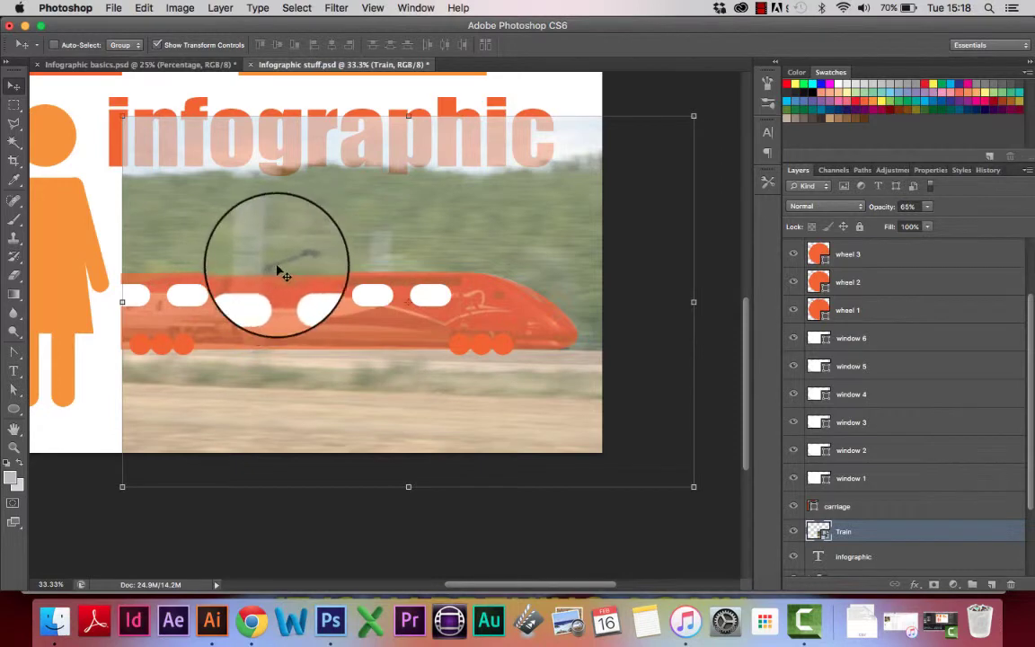
- Draw a thin vertical orange rectangle above the carriage roof, near the photo's pantograph, directly above the Train layer
key(super+plus)
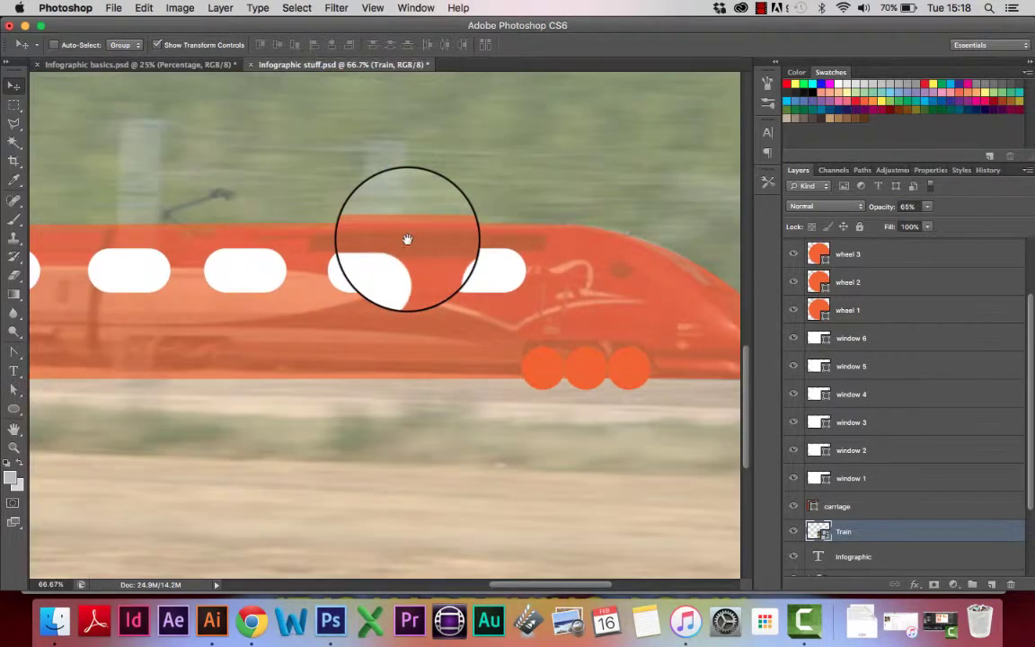
key(super+plus)
key(super+plus)
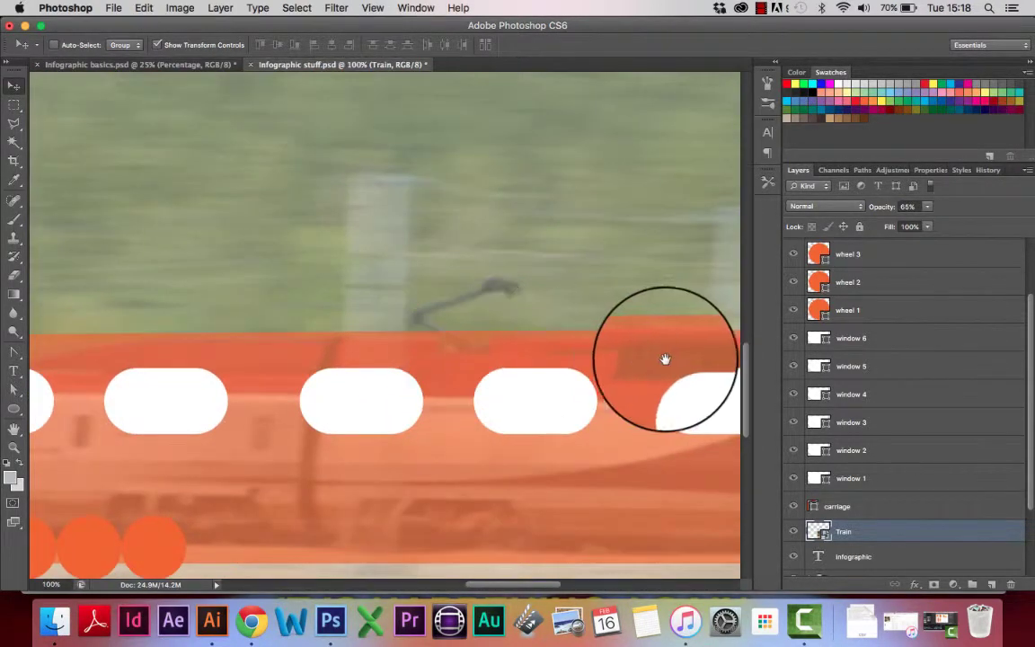
drag(665, 358, 570, 350)
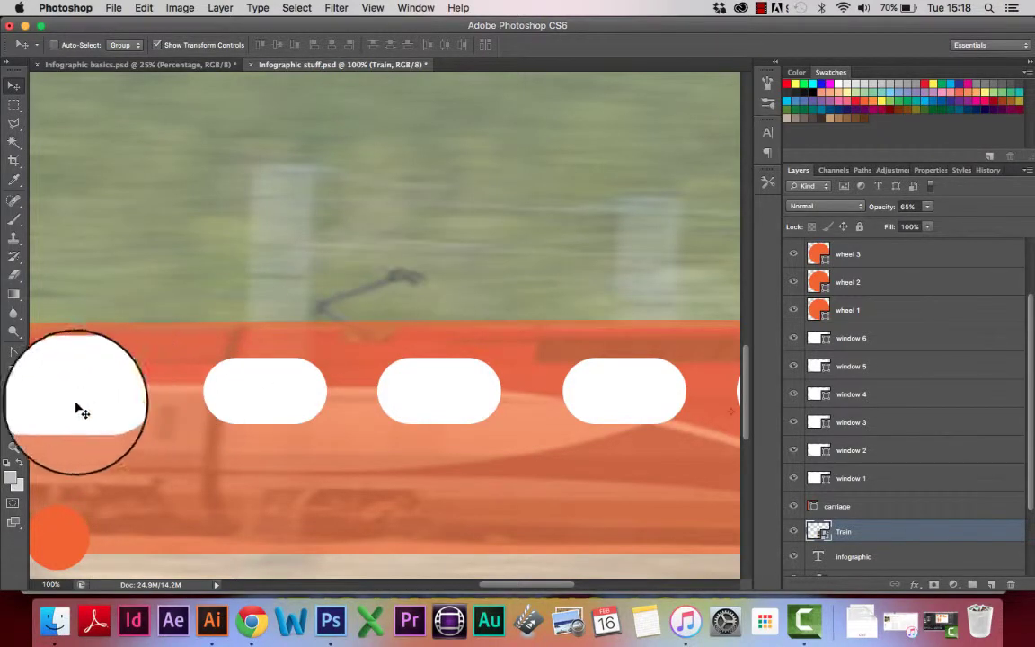
click(12, 410)
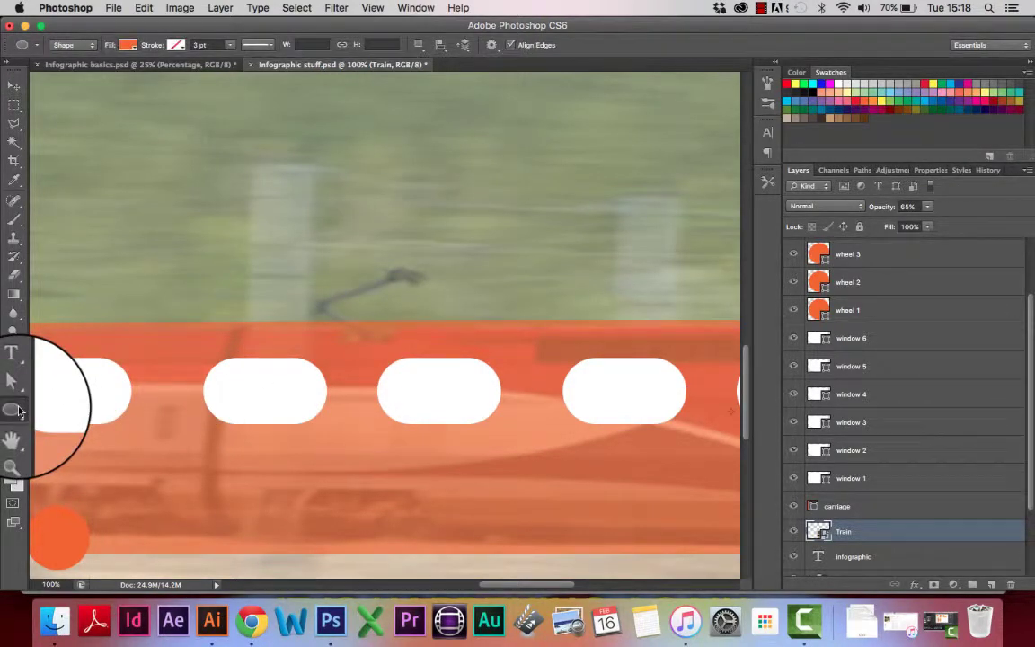
drag(19, 411, 69, 406)
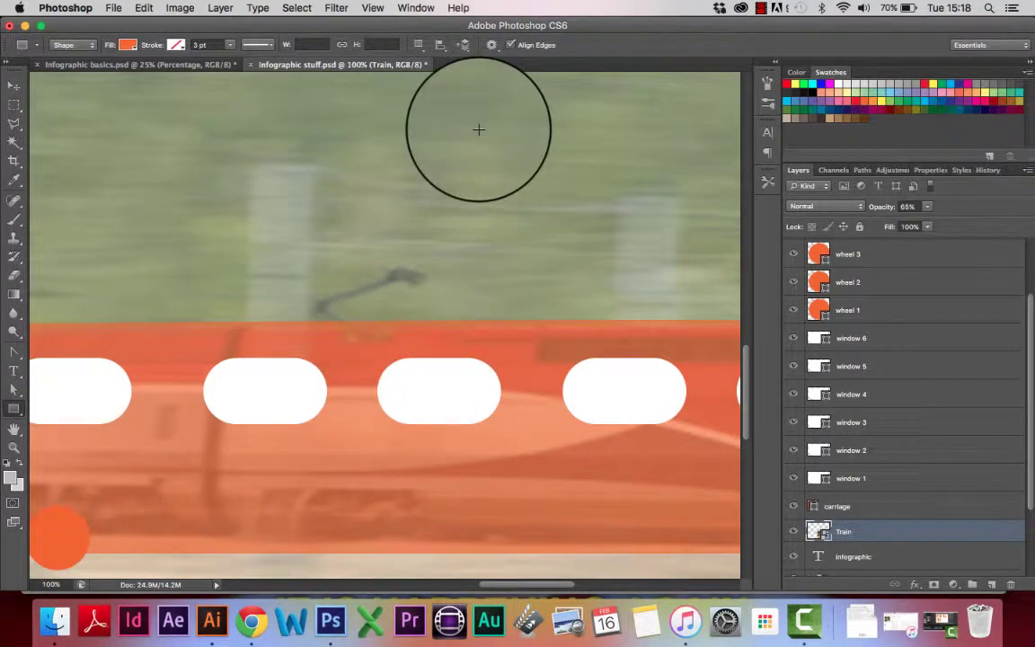
drag(478, 129, 486, 216)
- Rotate the thin orange rectangle to -60° and move it onto the carriage roof as the pantograph's lower arm
click(14, 89)
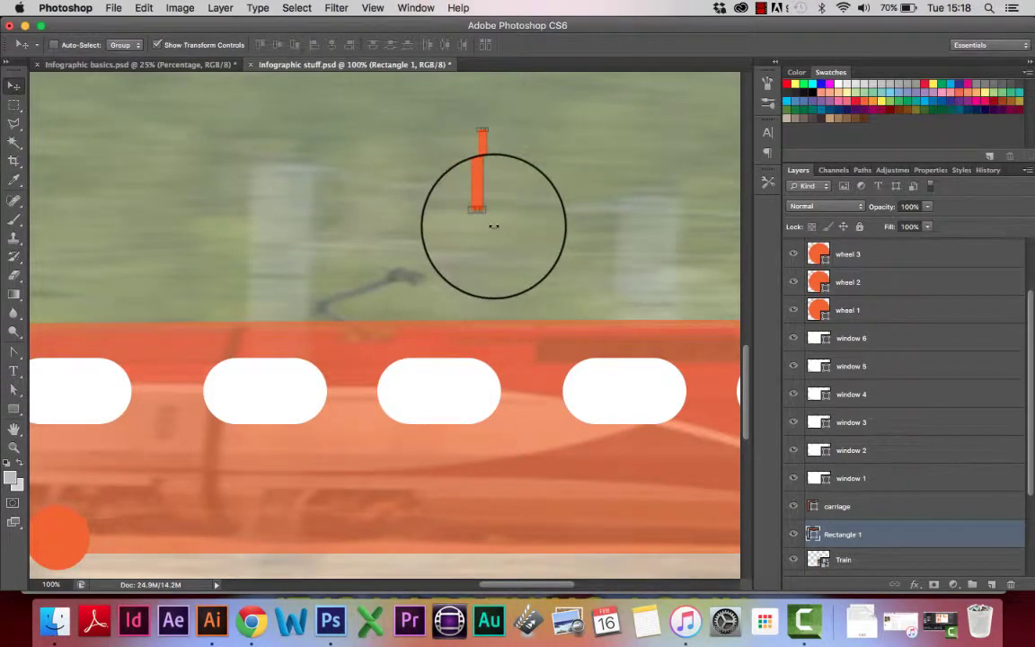
key(super+t)
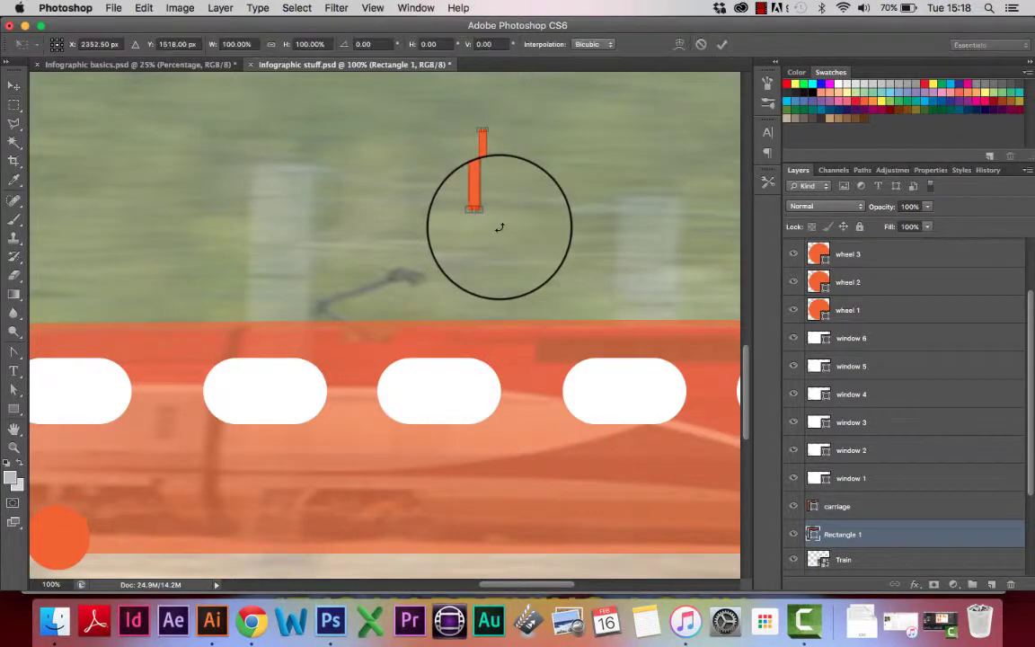
drag(501, 228, 347, 336)
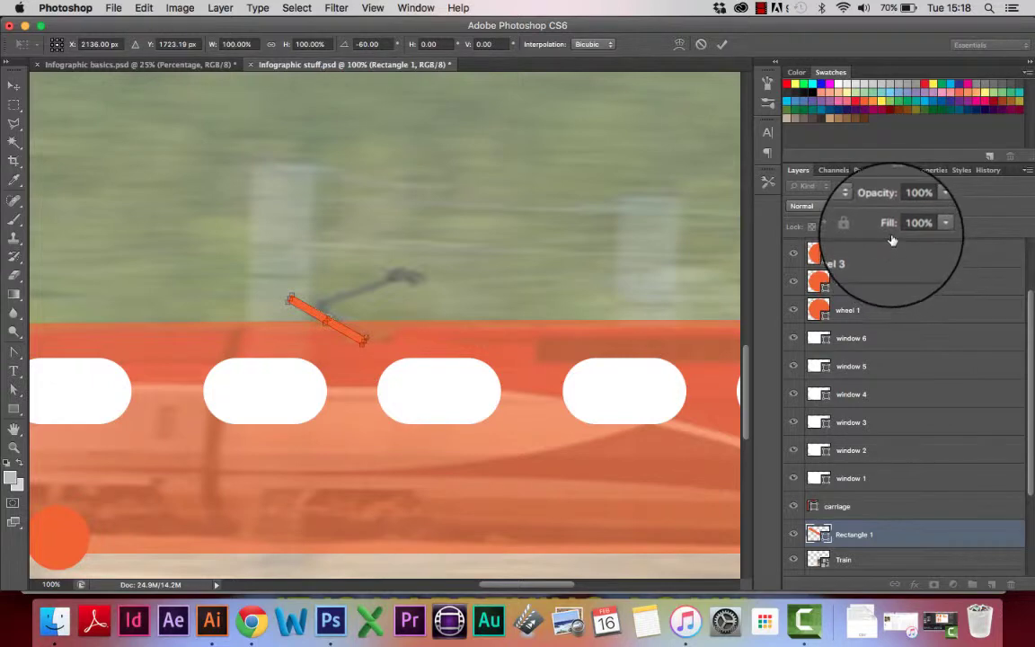
key(Return)
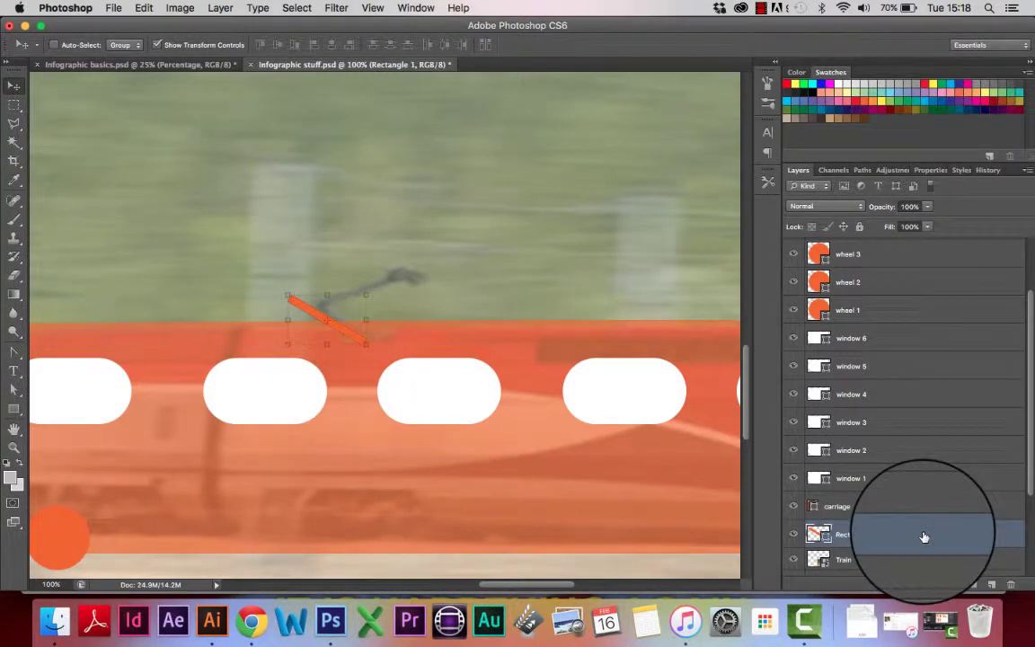
- Move the rectangle's layer above wheel 6 in the layer stack and rename it "stick 1"
drag(925, 537, 916, 245)
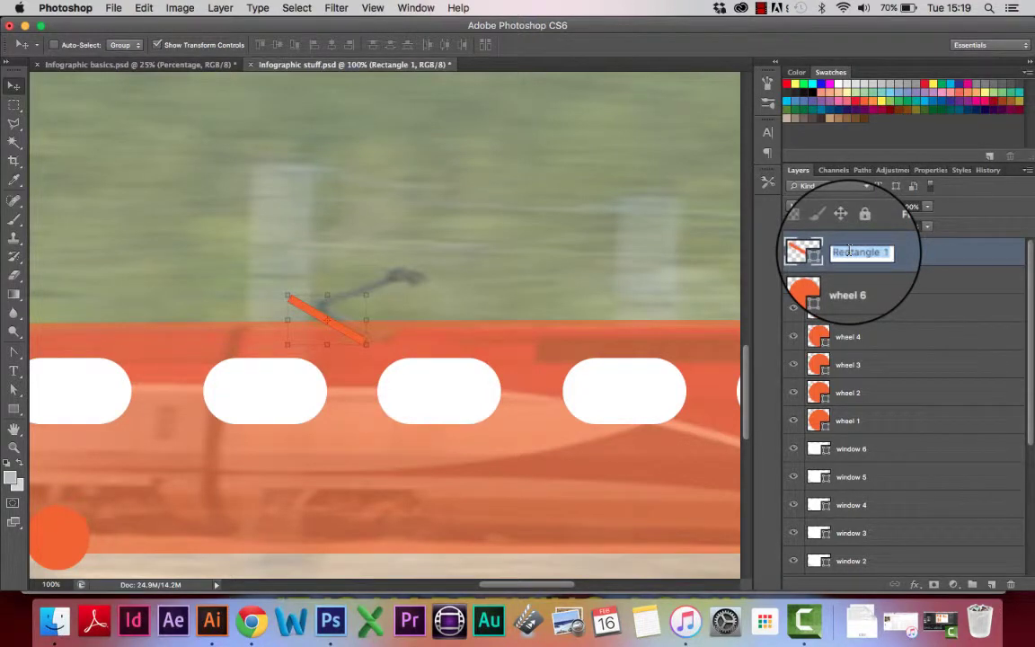
key(BackSpace)
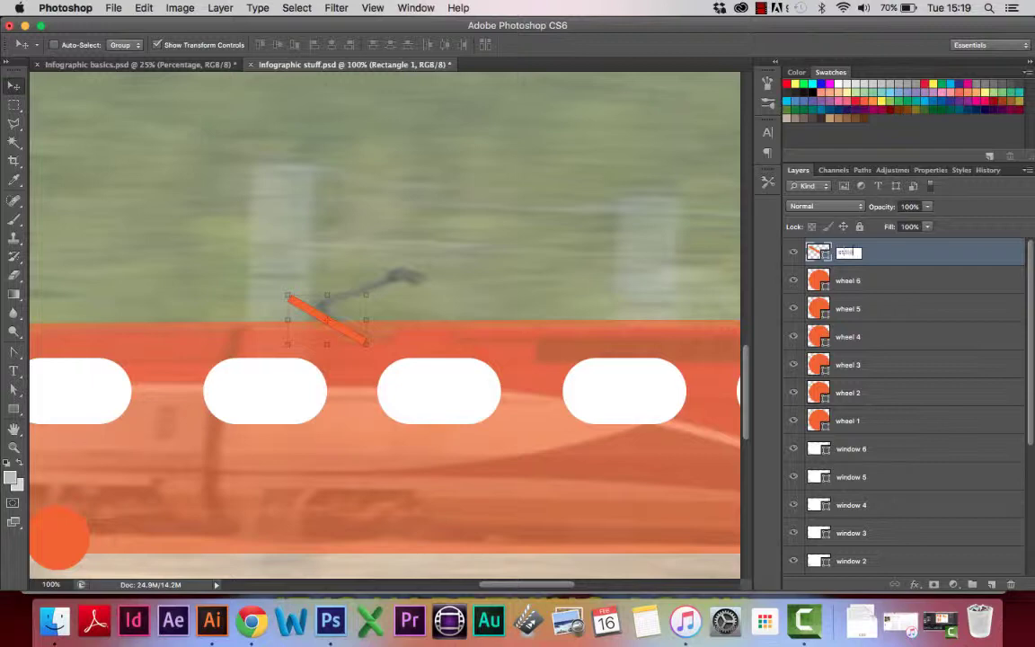
key(Return)
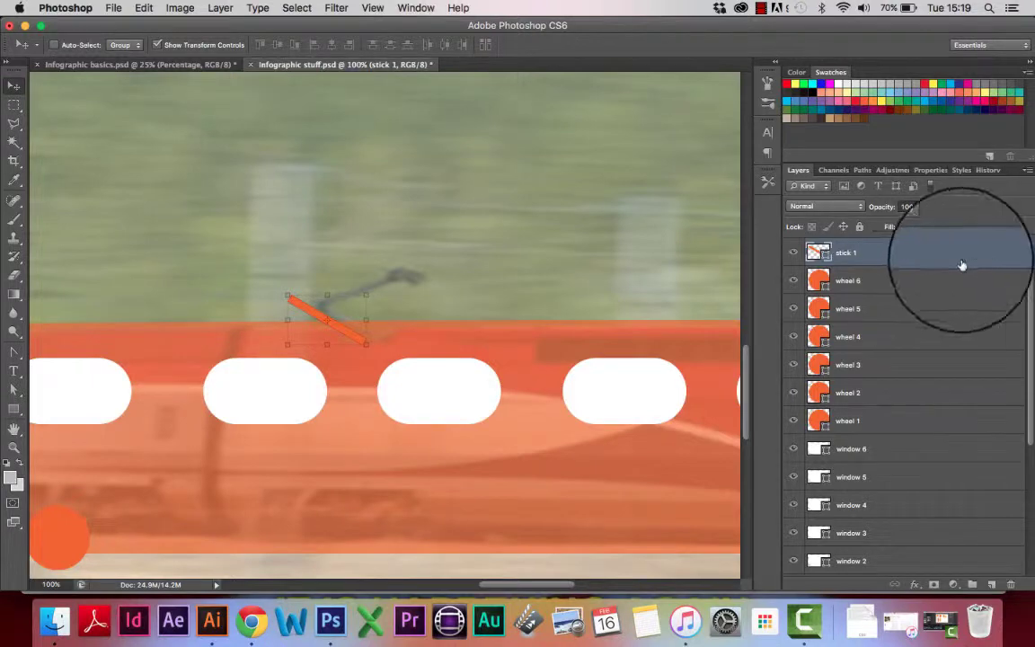
- Duplicate the stick 1 layer and name the copy "stick 2"
drag(920, 254, 993, 584)
double_click(856, 253)
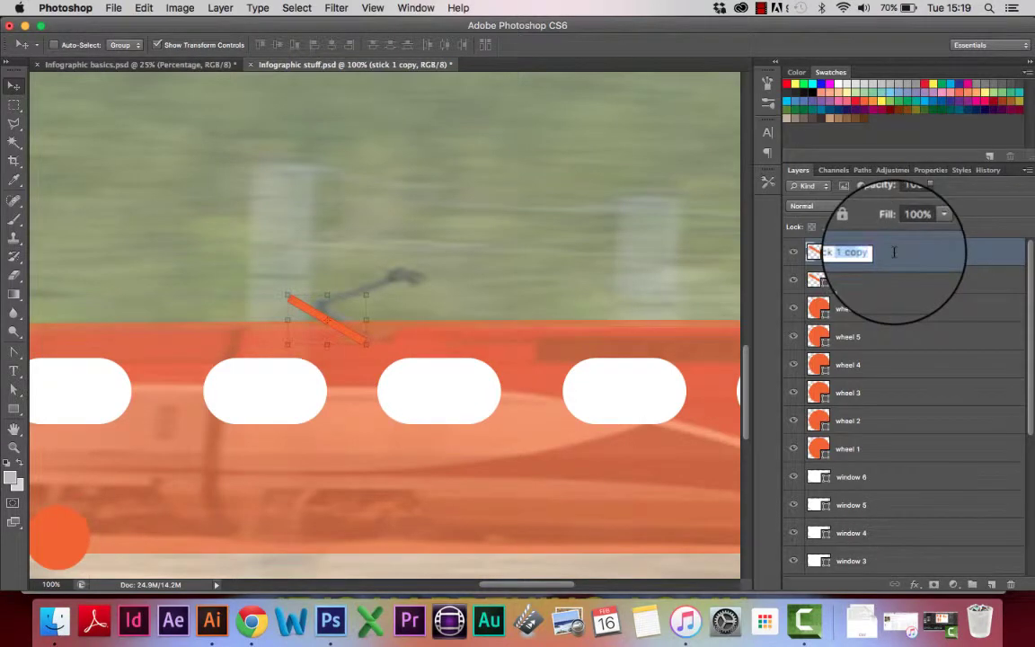
text(stick 2)
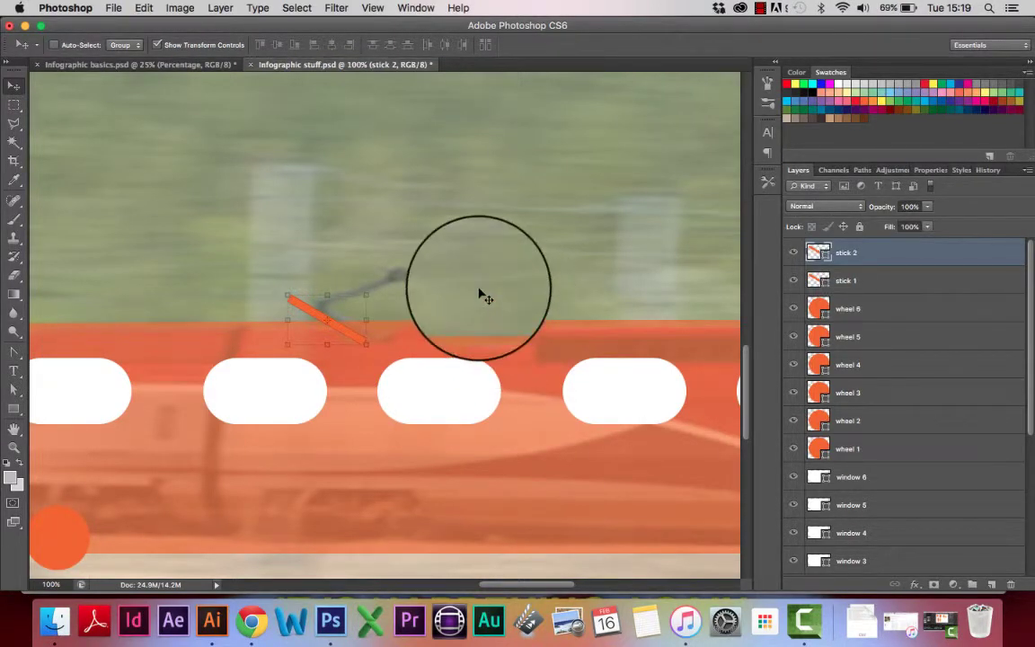
- Rotate stick 2 by 135° and align its rear end with stick 1's upper end to form the pantograph's upper arm
drag(370, 315, 361, 286)
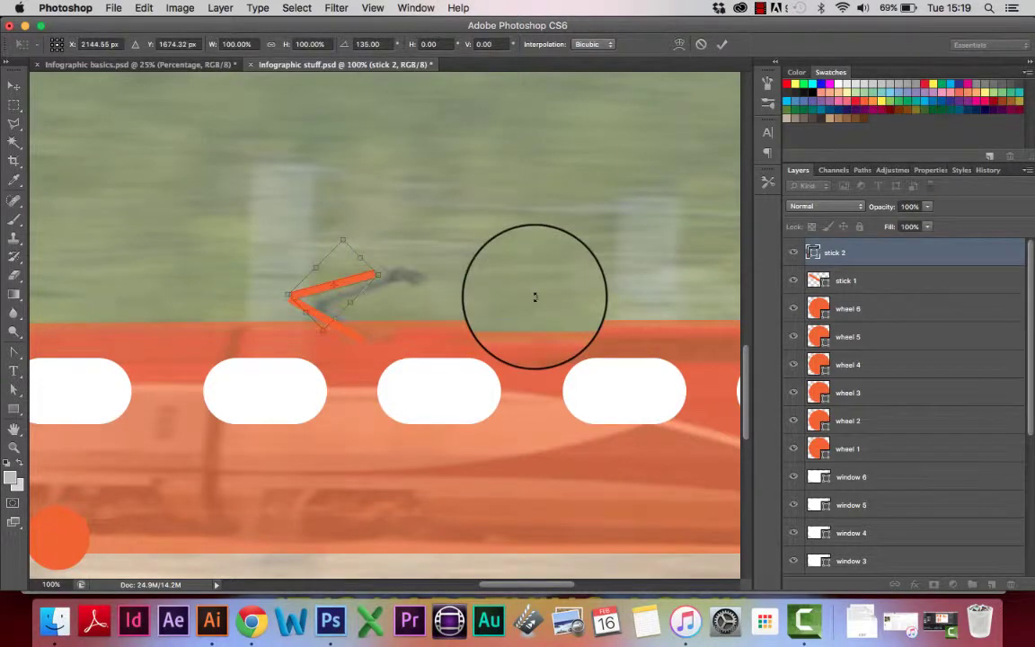
key(Return)
key(super+plus)
key(super+plus)
key(super+plus)
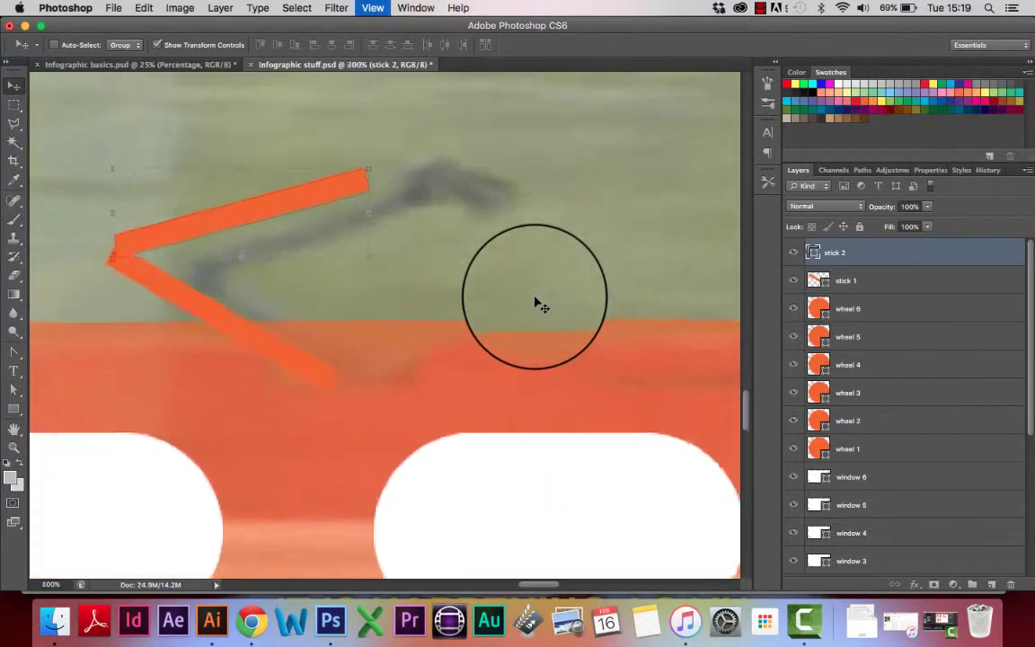
drag(203, 291, 466, 290)
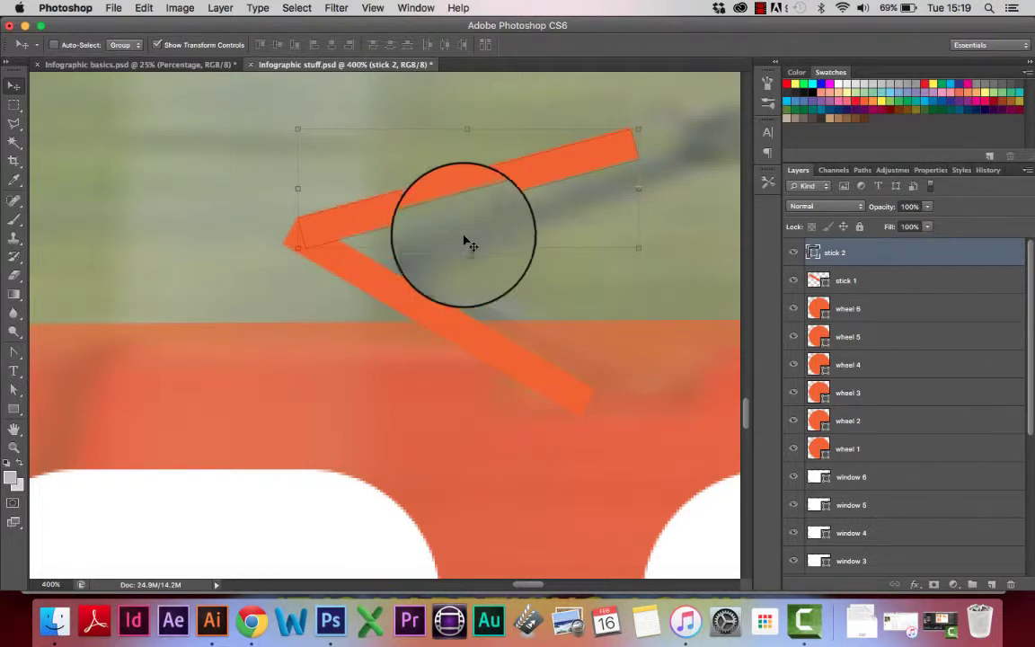
- Add a small orange circle to the stick 1 shape, covering the joint where the two sticks meet
click(902, 280)
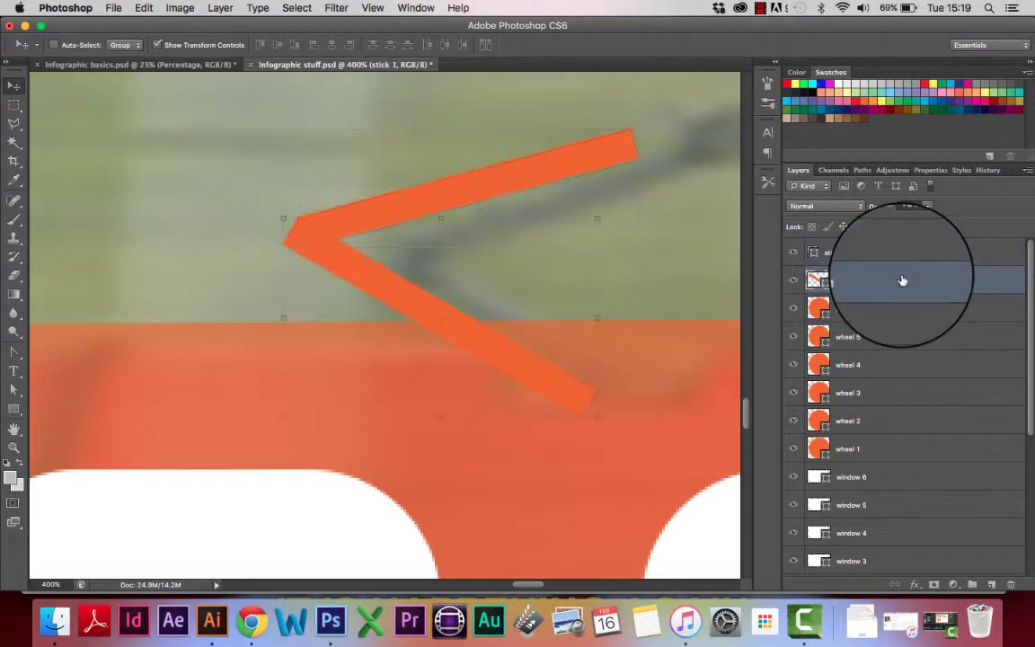
click(16, 411)
right_click(18, 415)
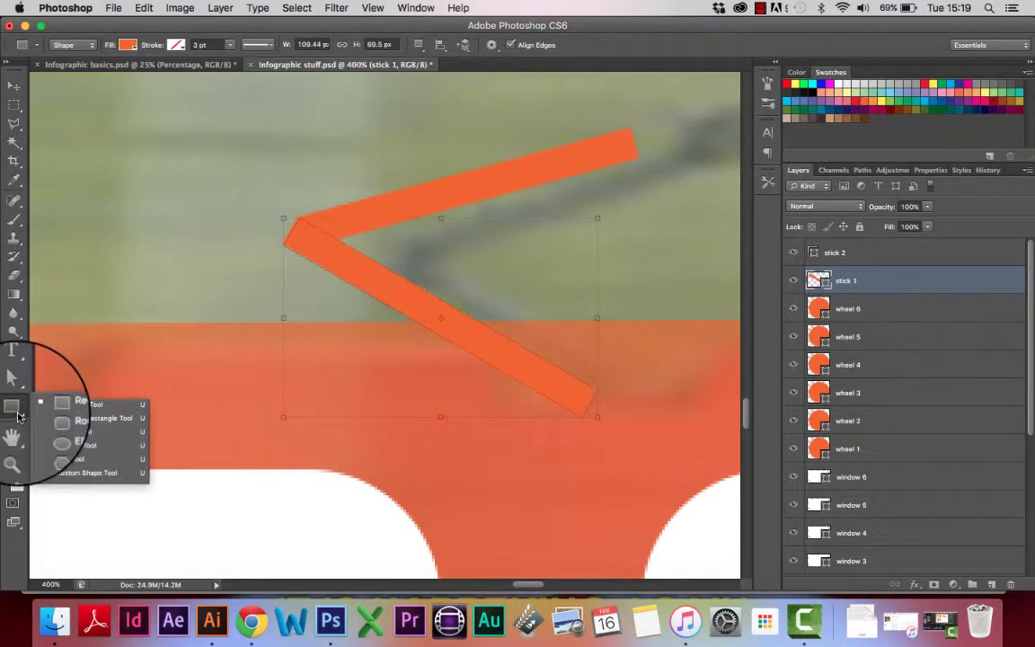
click(81, 433)
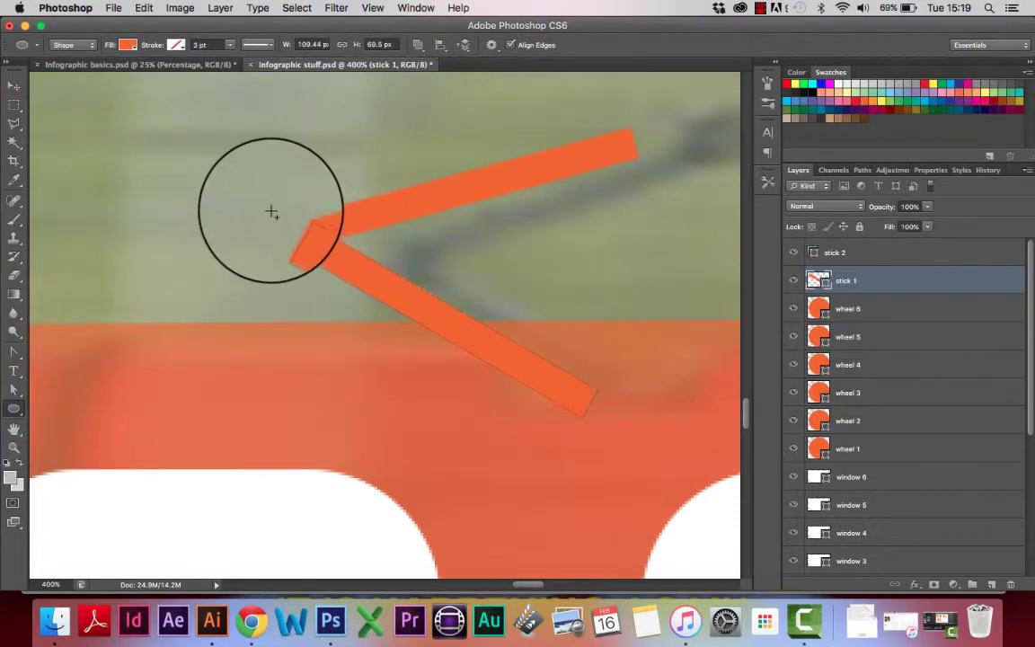
drag(288, 231, 324, 263)
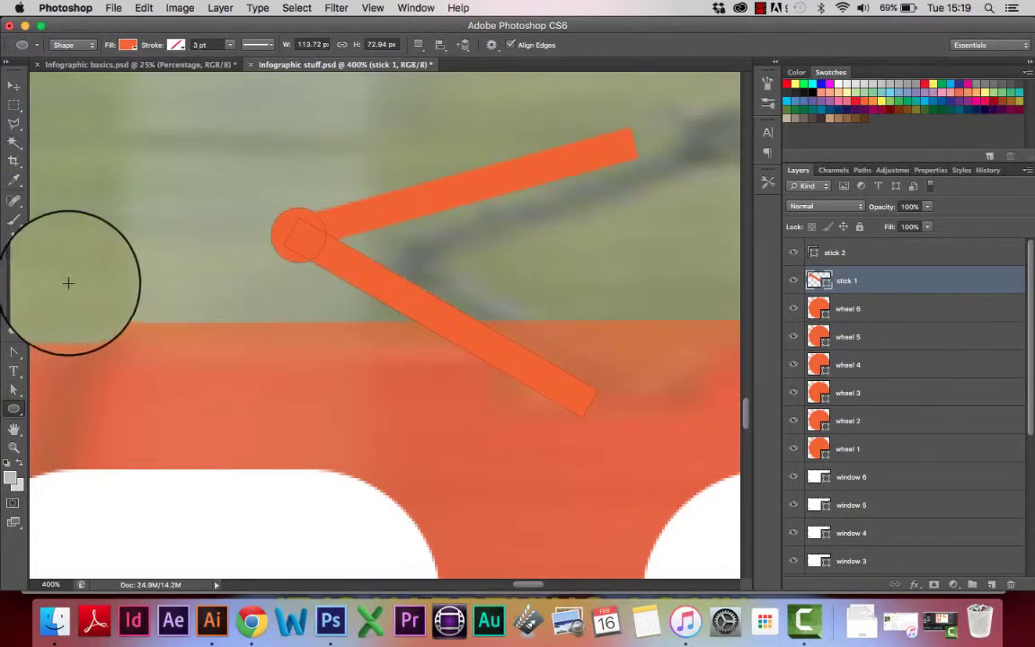
click(13, 85)
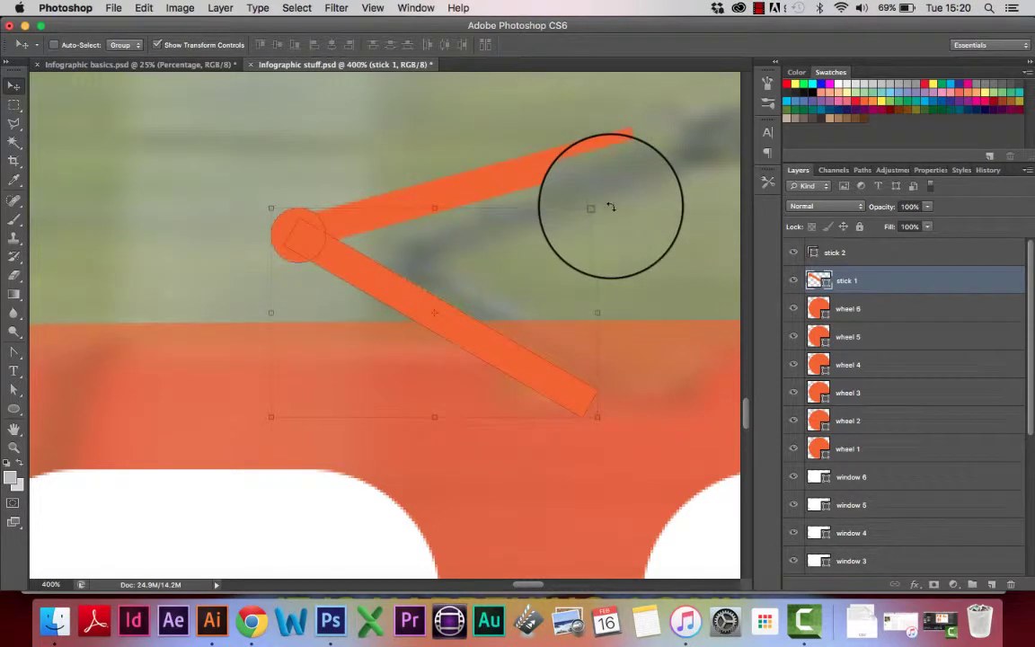
- Draw an orange rectangle of 57 by 18 px just beyond stick 2's free end, over the photo's pantograph head
key(super+plus)
key(super+minus)
key(super+minus)
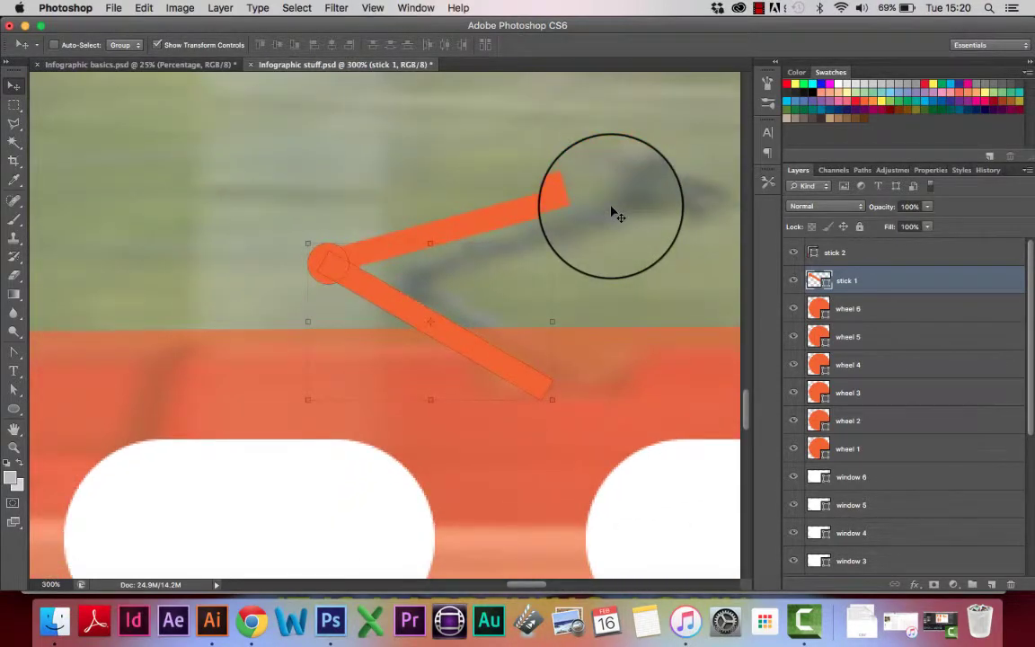
key(super+minus)
key(super+plus)
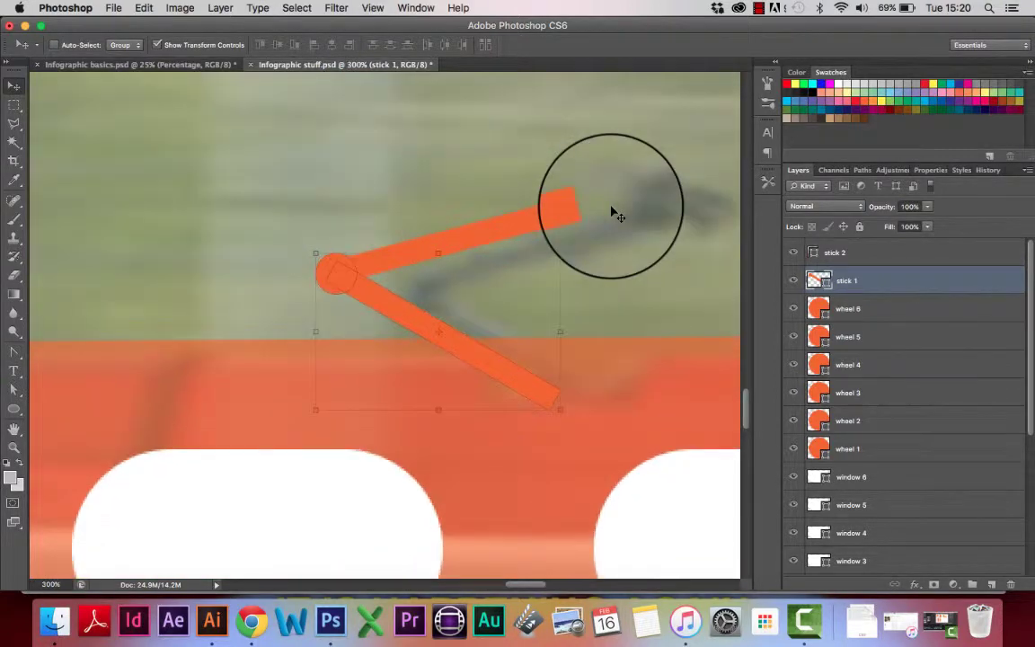
key(super+minus)
key(super+plus)
key(super+minus)
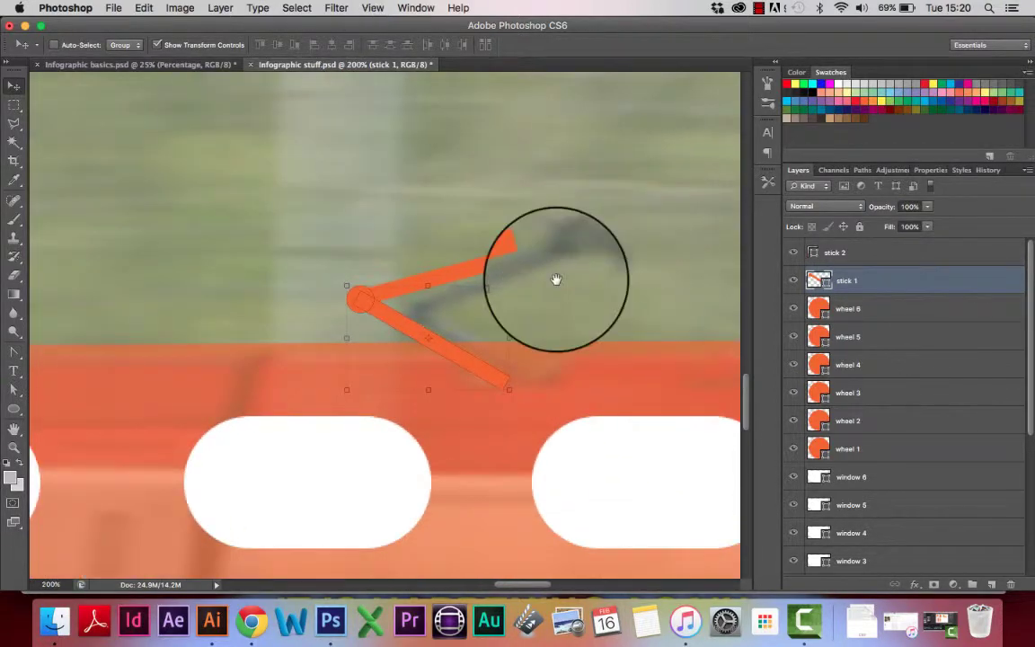
scroll(495, 289, right, 5)
key(super+plus)
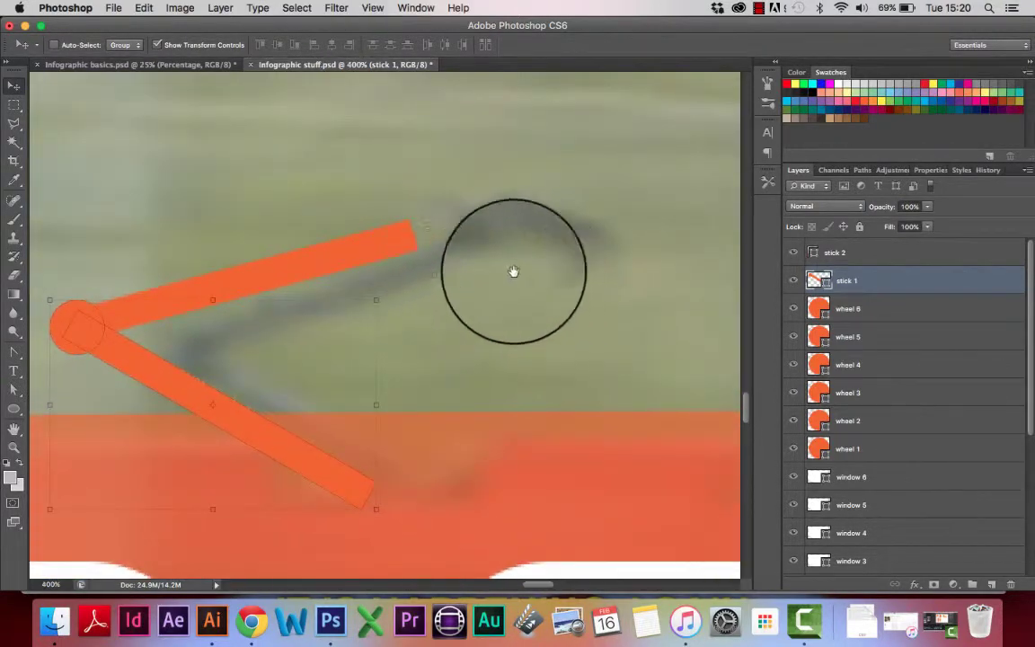
scroll(467, 271, right, 3)
drag(517, 254, 434, 229)
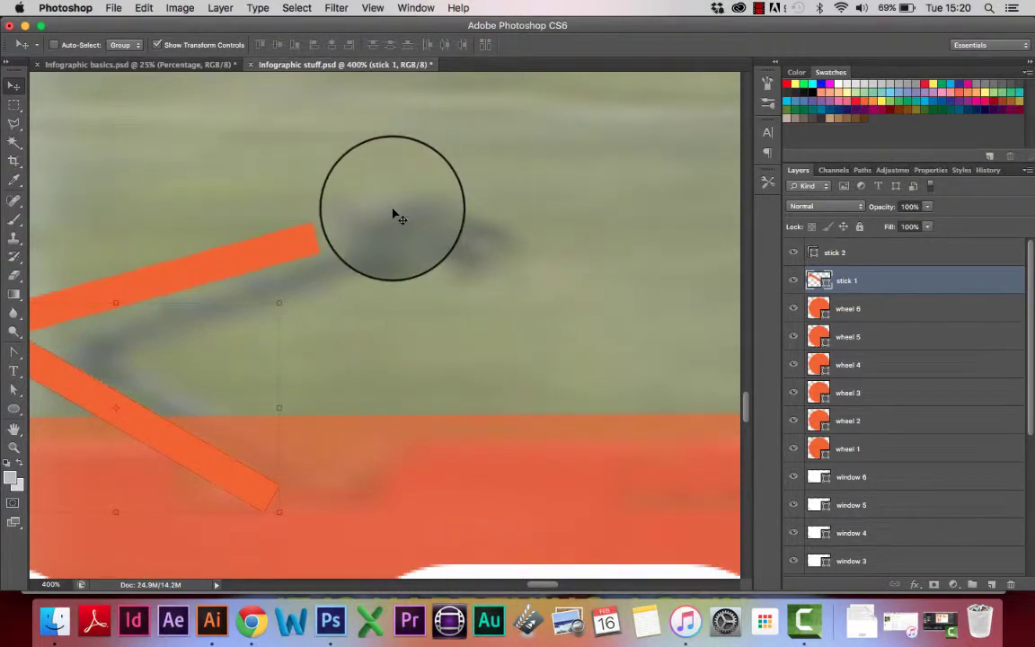
click(12, 409)
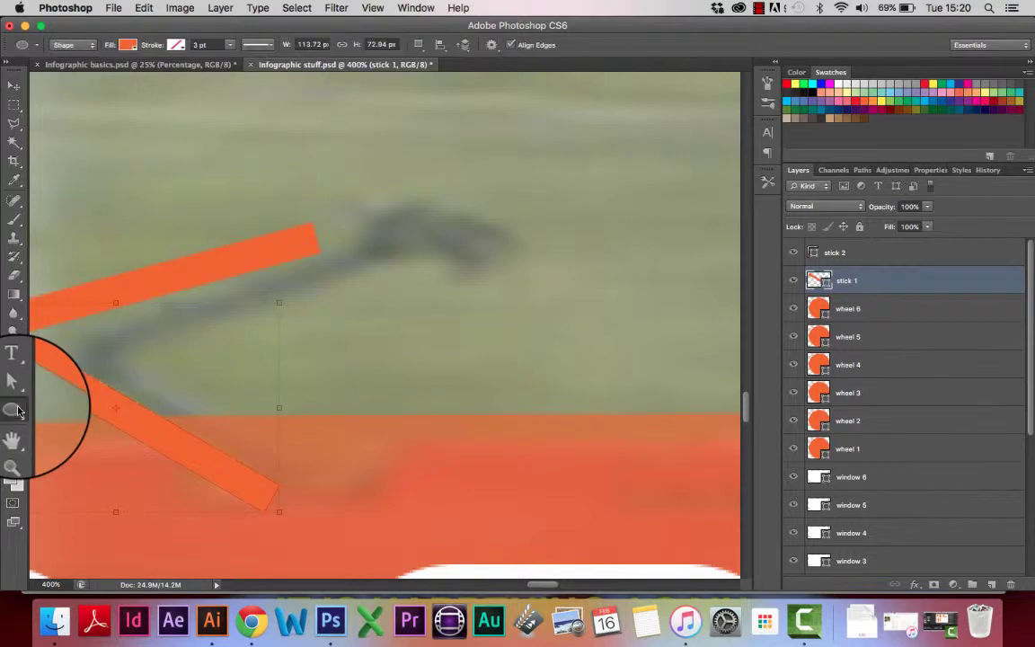
click(18, 411)
click(62, 406)
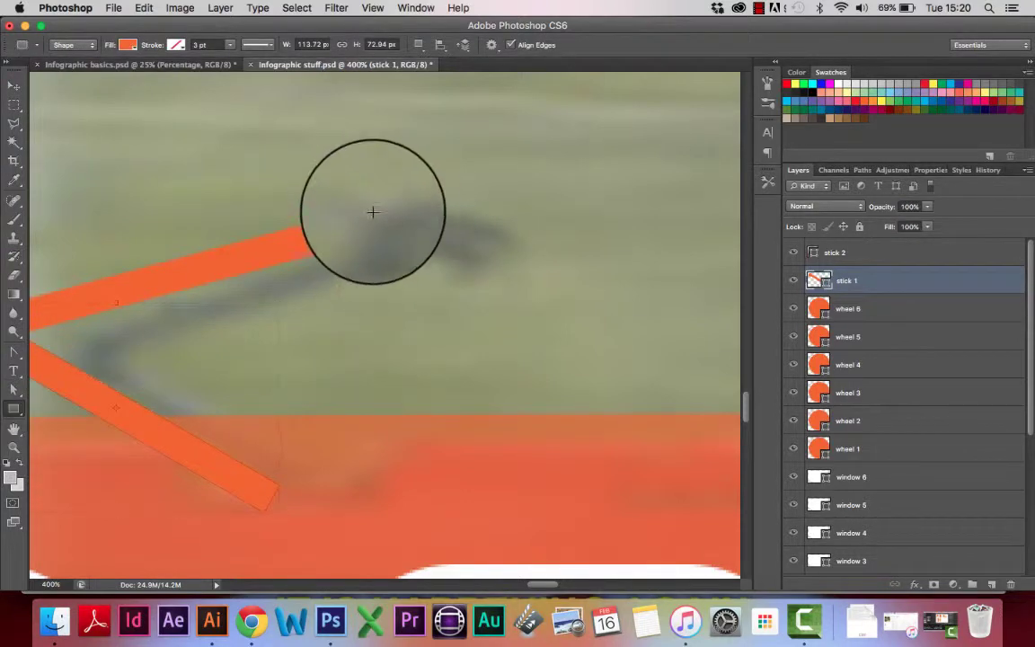
drag(340, 192, 501, 243)
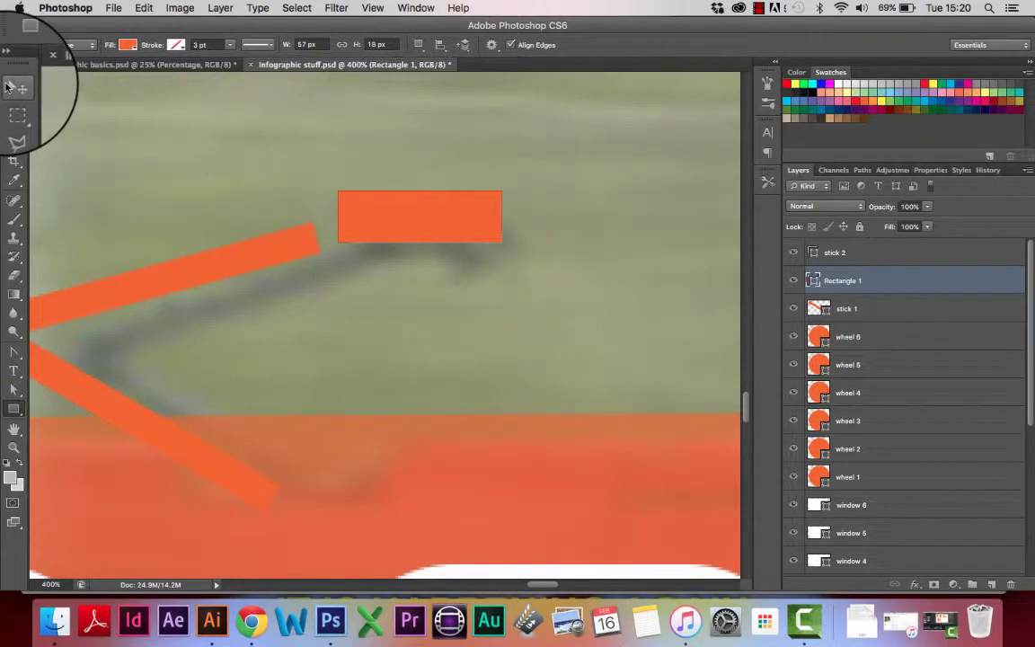
- Rotate the new rectangle about 21.5° clockwise and place it on stick 2's free end as the pantograph head
click(9, 86)
drag(512, 253, 501, 293)
drag(456, 243, 358, 249)
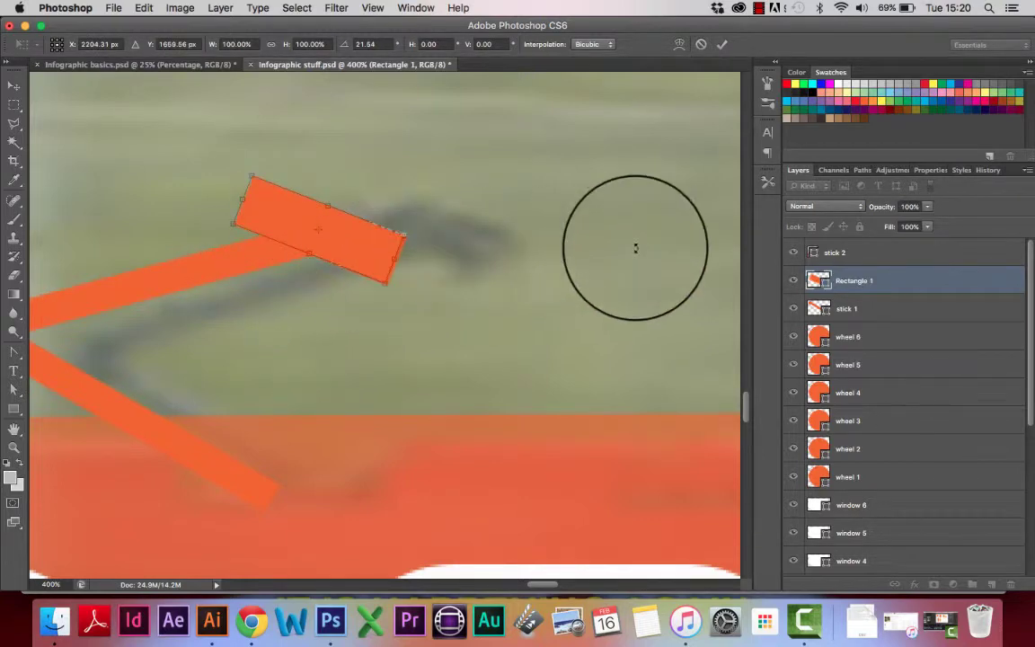
key(super+minus)
key(super+minus)
key(super+minus)
key(super+minus)
key(super+minus)
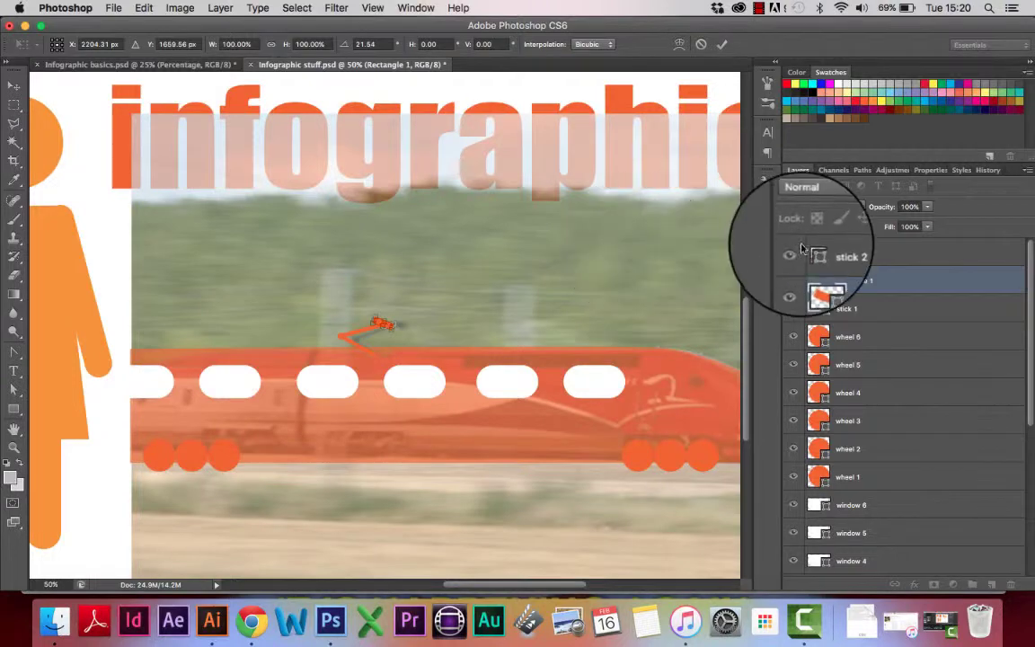
scroll(883, 410, down, 5)
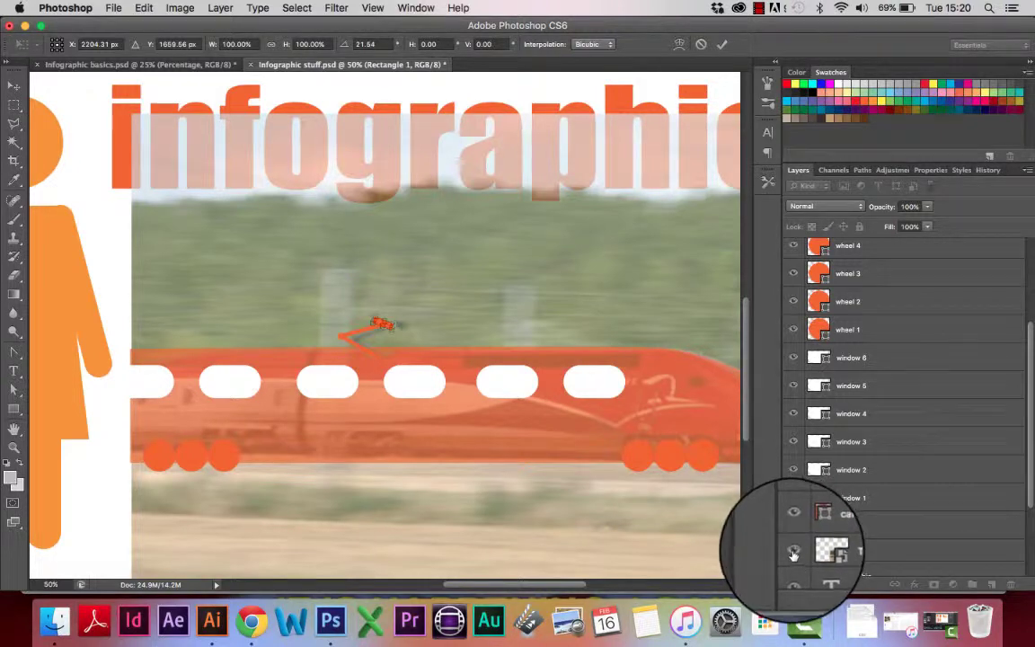
key(Return)
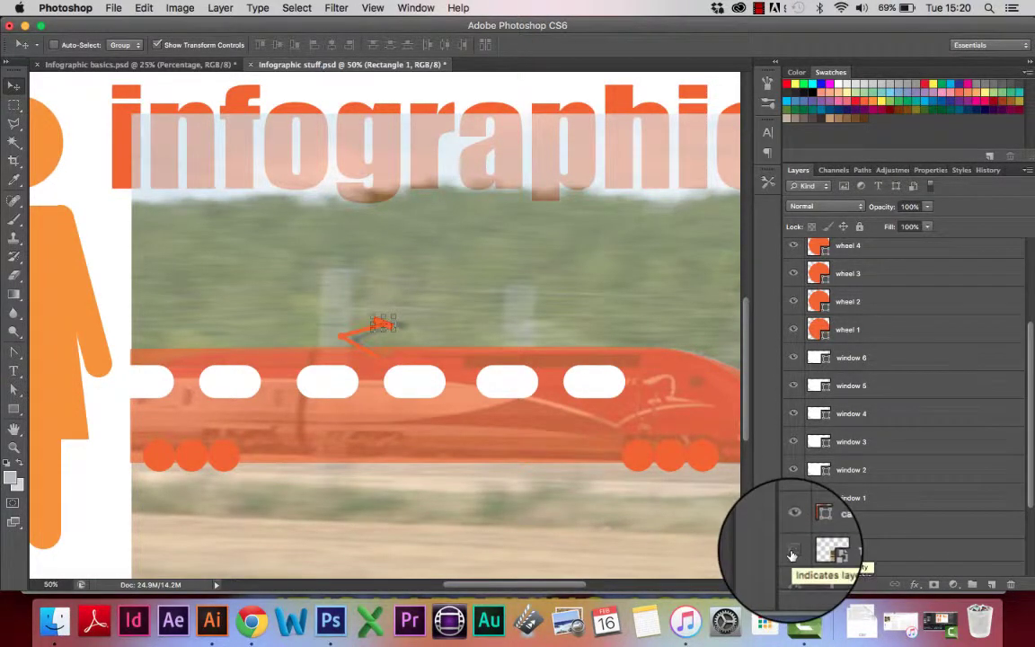
- Hide the Train photo layer so only the icon shapes remain on the white background
click(792, 554)
key(super+minus)
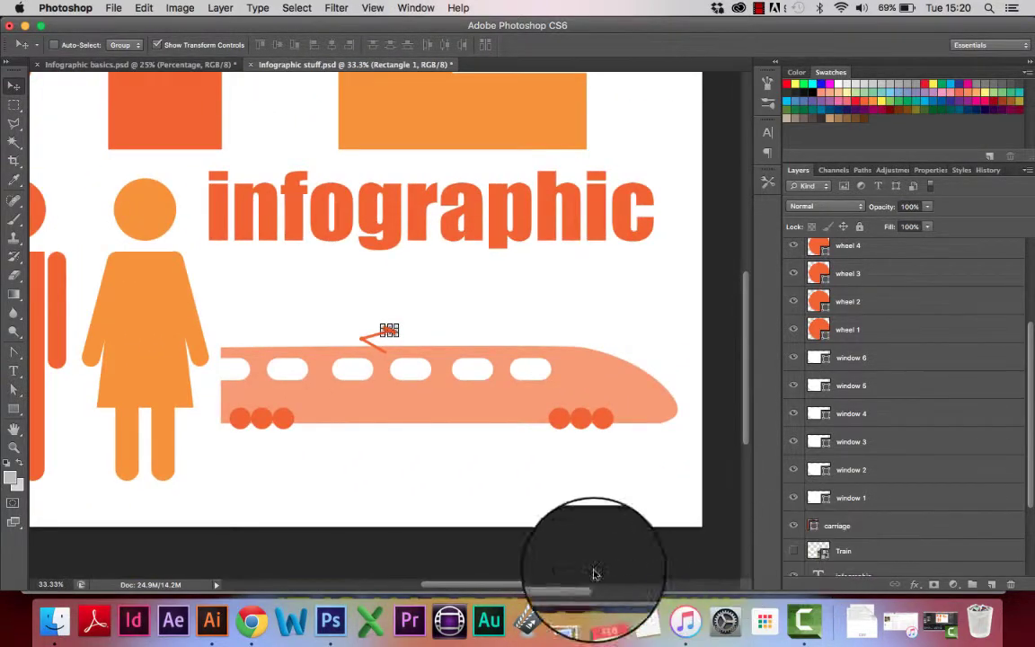
click(522, 474)
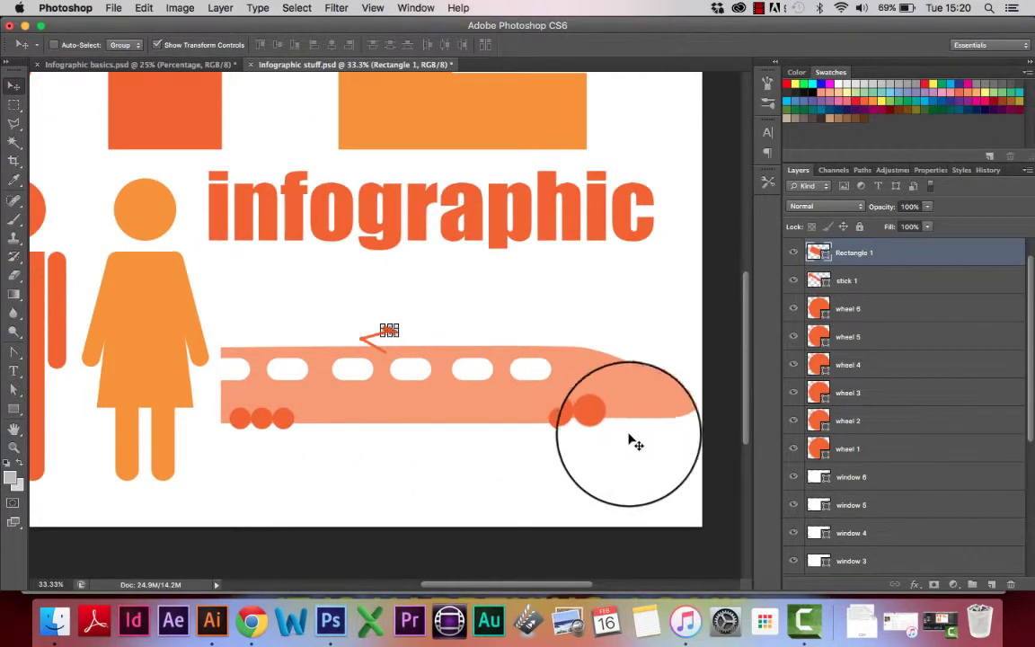
- Set the carriage layer's opacity to 100%
scroll(937, 416, down, 1)
scroll(937, 417, down, 3)
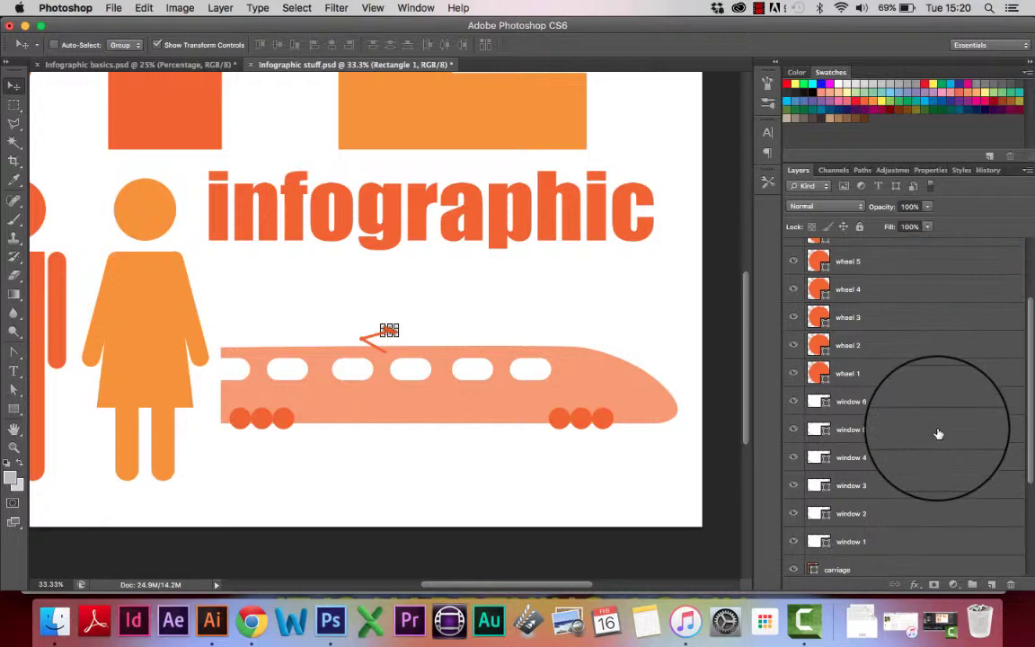
click(878, 540)
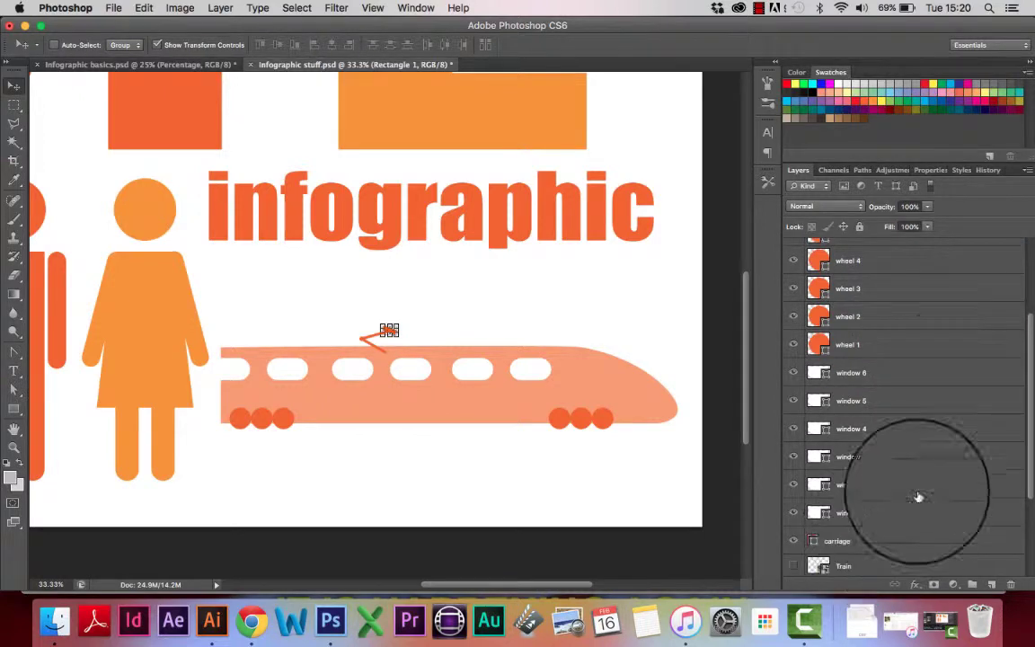
click(900, 205)
text(100)
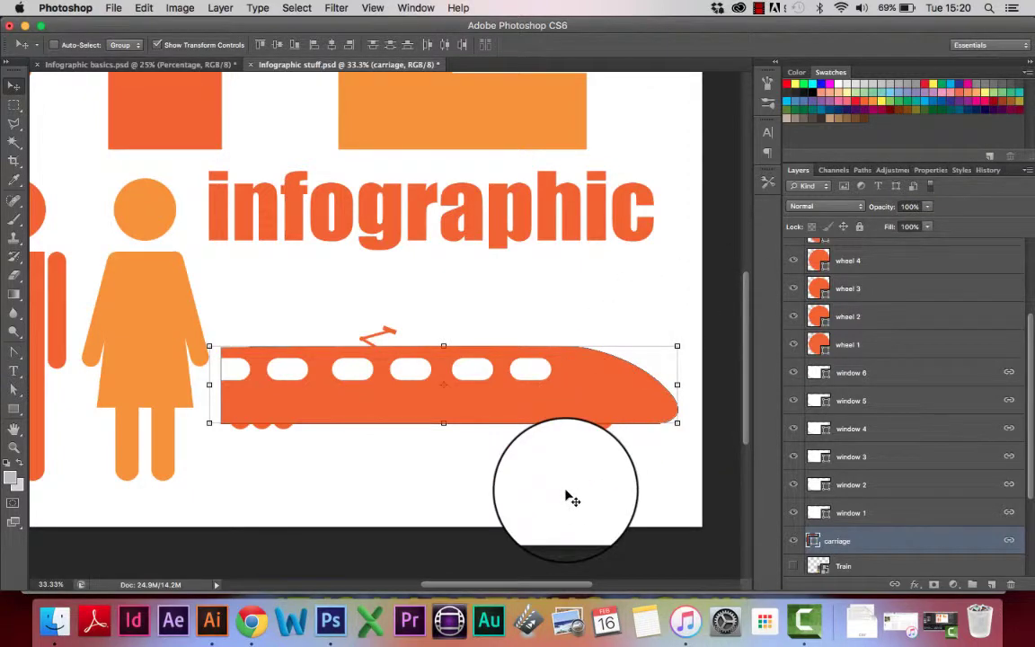
scroll(567, 496, down, 2)
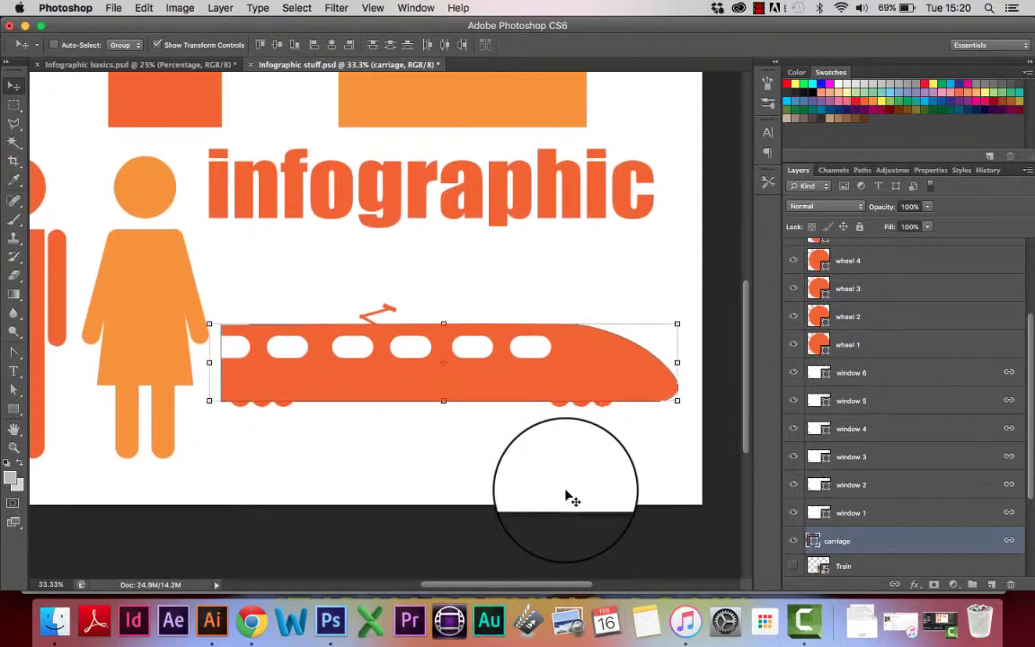